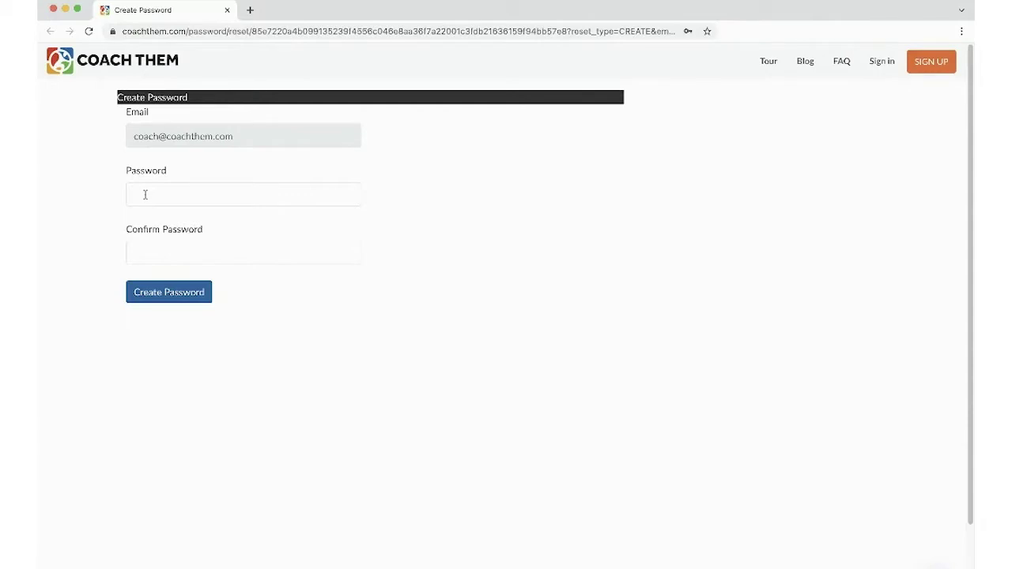
# - Enter the new account password, confirm it, and create it to sign in
pyautogui.click(146, 195)
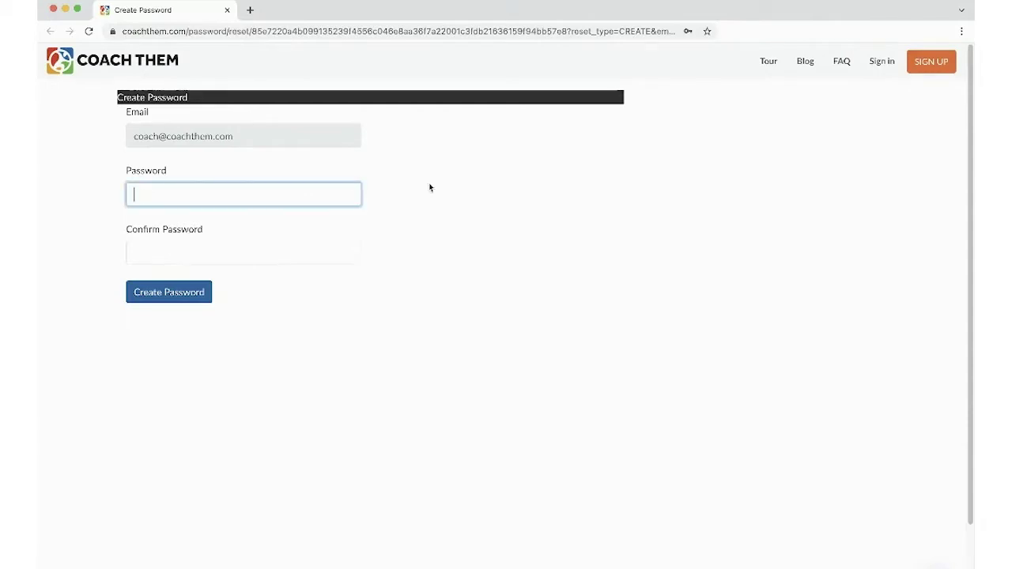
pyautogui.write('password12345')
pyautogui.press('Tab')
pyautogui.write('password12345')
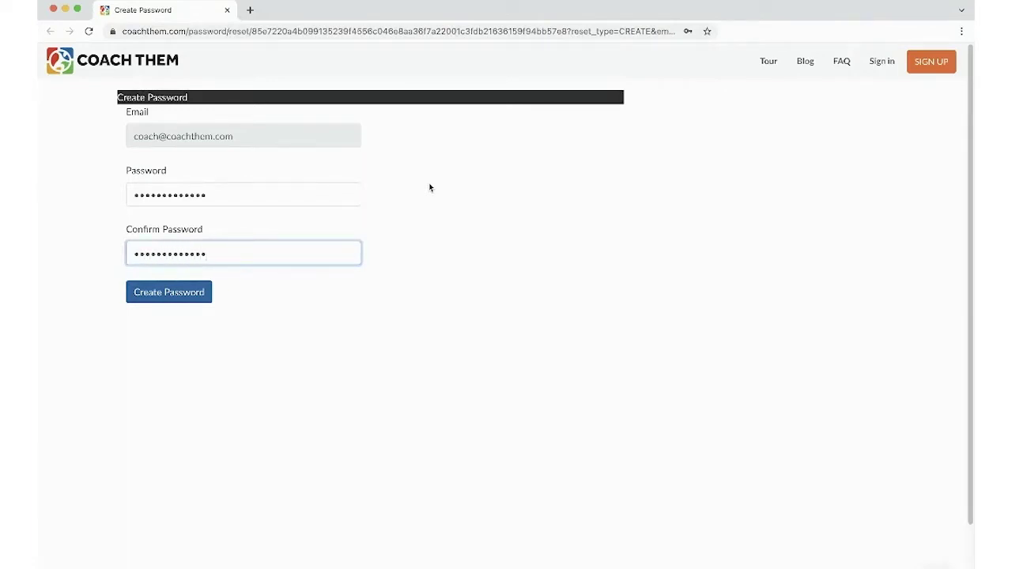
pyautogui.click(183, 299)
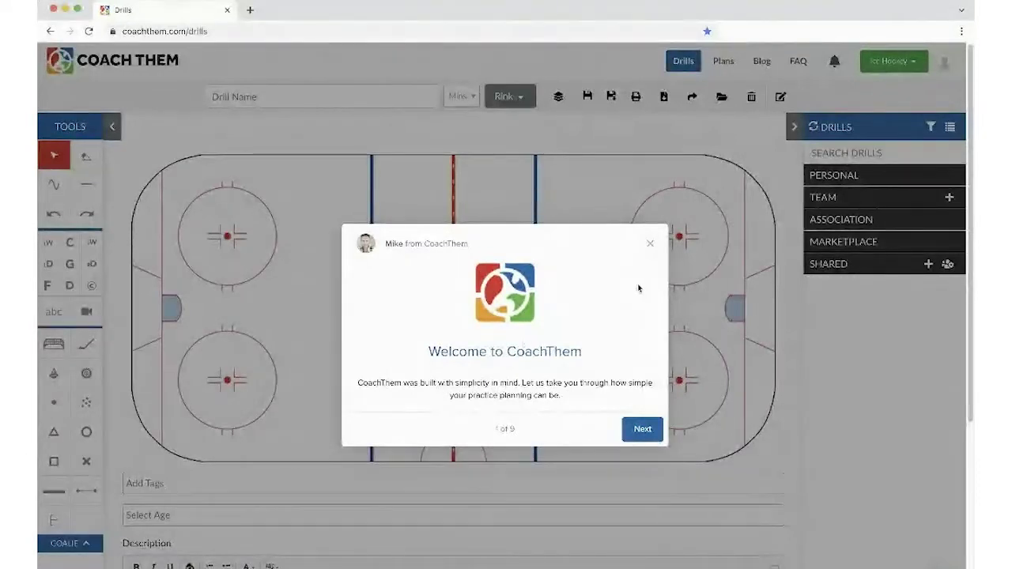
# - Dismiss the welcome tour and open the Account settings from the avatar menu
pyautogui.click(650, 243)
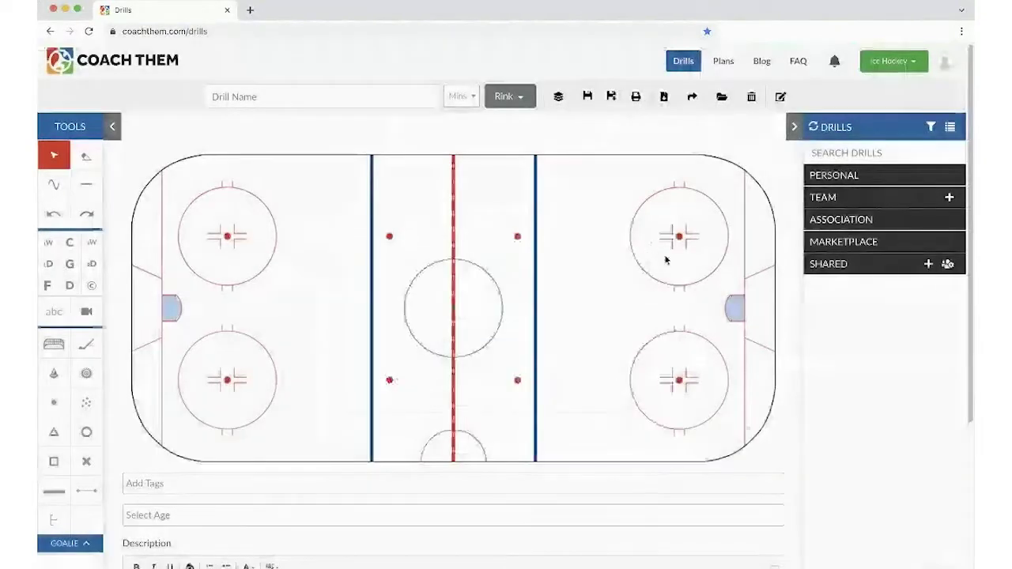
pyautogui.click(944, 63)
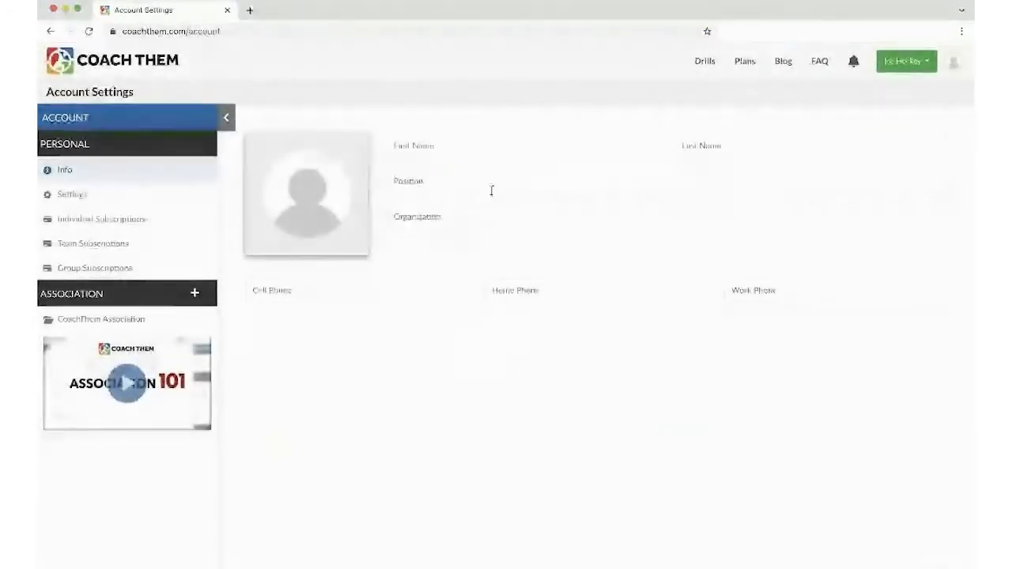
pyautogui.moveTo(302, 196)
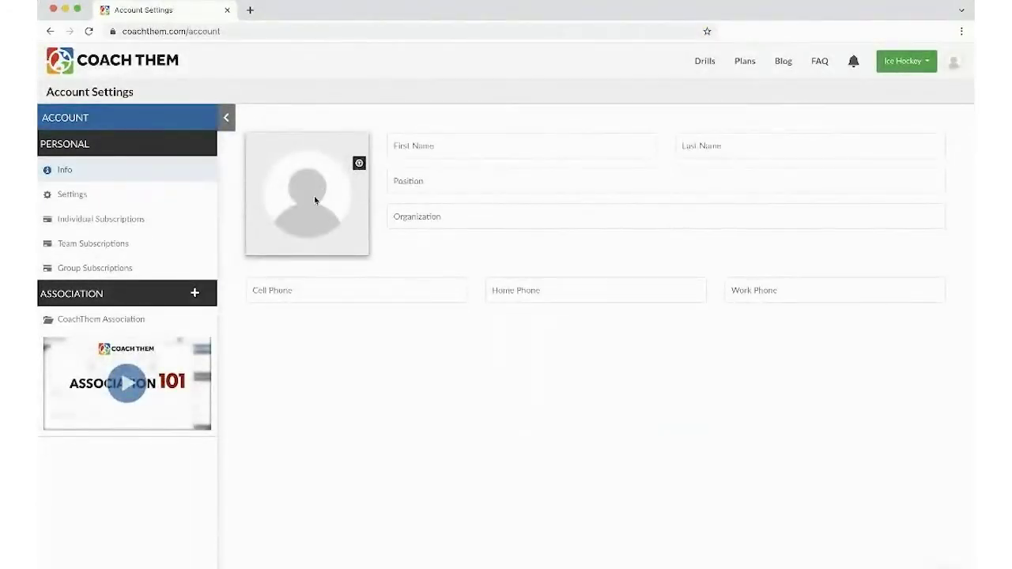
# - Enter the user's first and last name, position Big Boss and organization CoachThem Inc
pyautogui.click(420, 146)
pyautogui.press('Tab')
pyautogui.press('Tab')
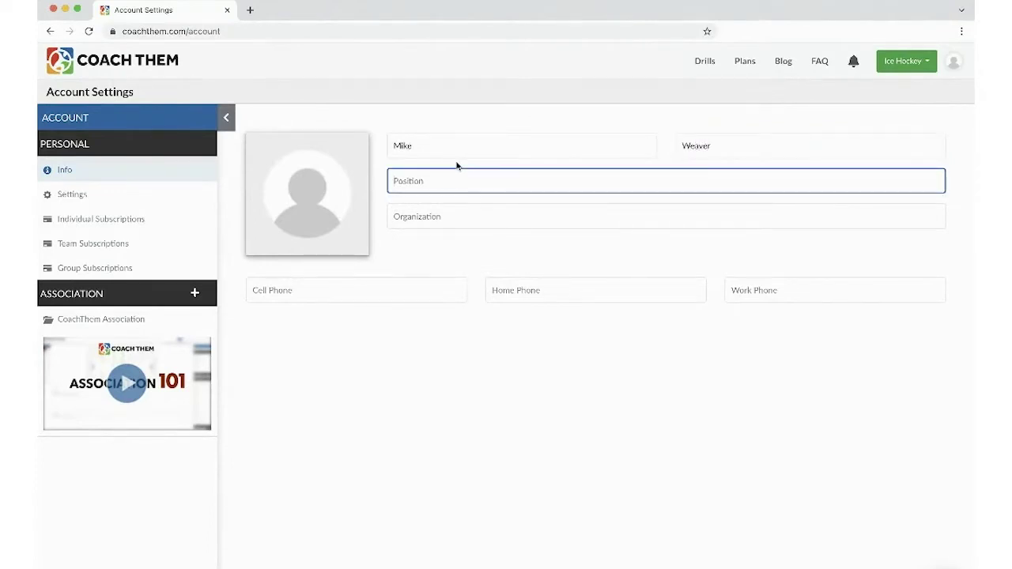
pyautogui.write('Big Boss')
pyautogui.press('Tab')
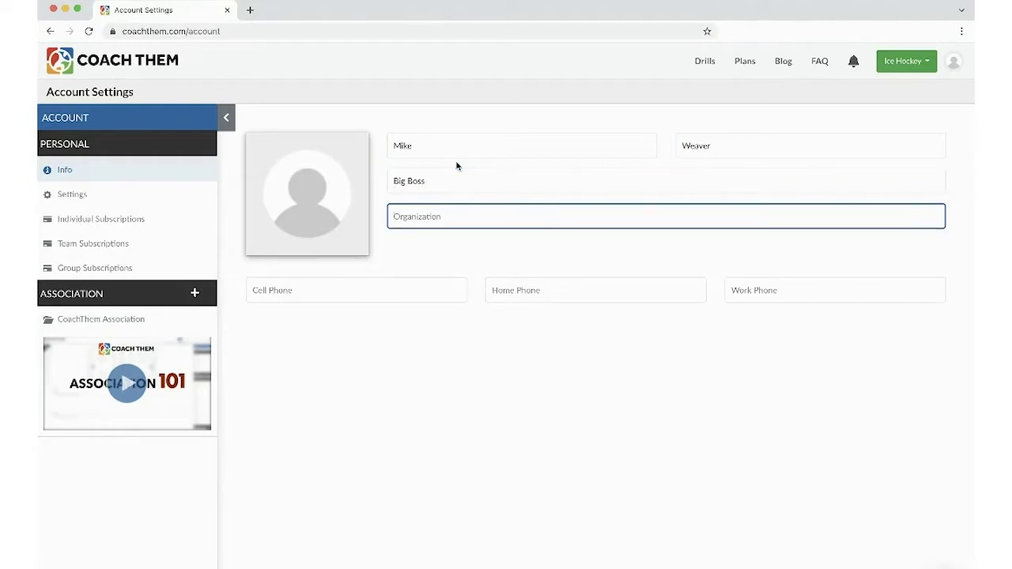
pyautogui.write('CoachThem Inc')
# - Expand CoachThem Association in the sidebar and open its Manage page listing the U12 AAA coaches
pyautogui.click(76, 321)
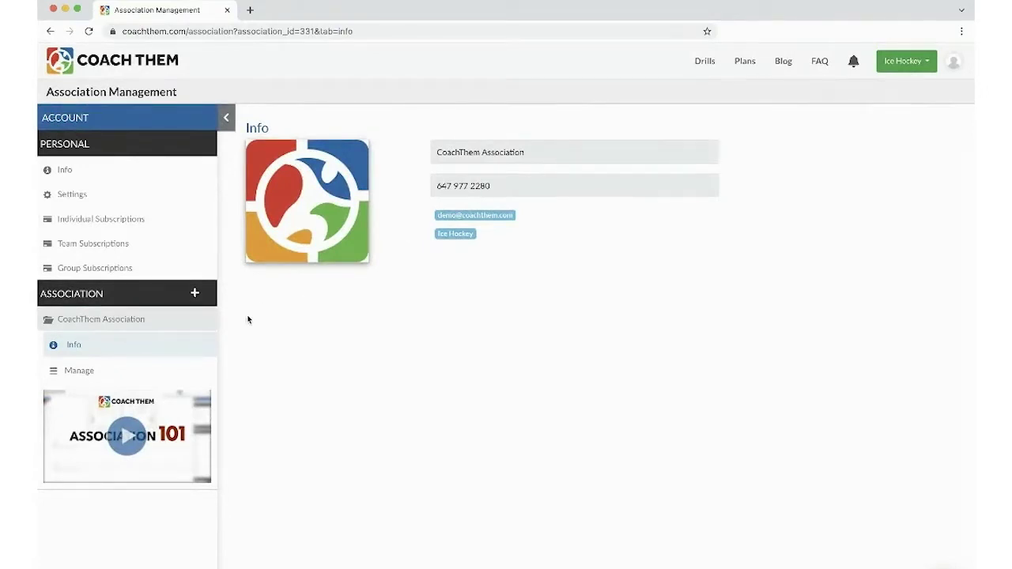
pyautogui.click(79, 372)
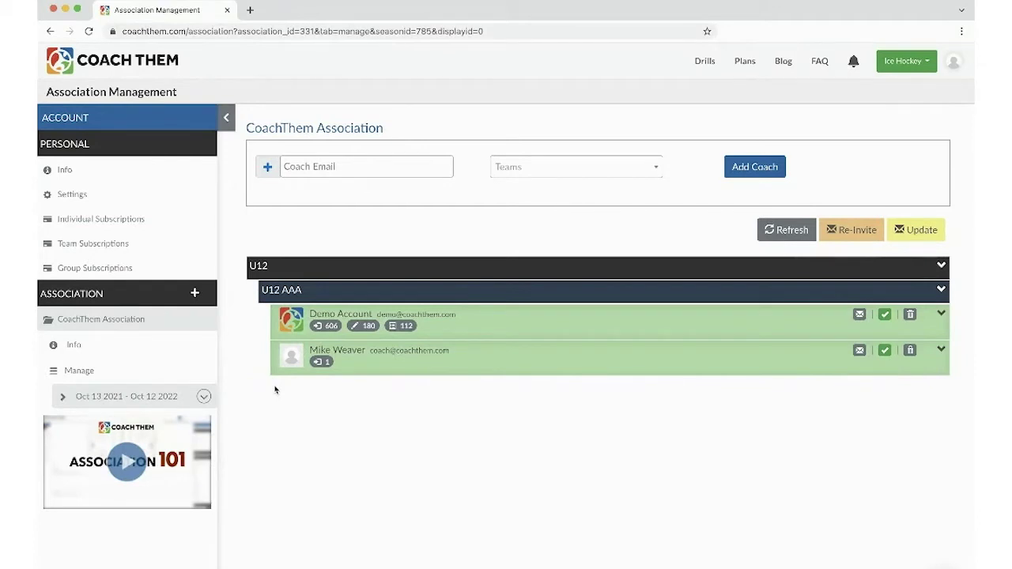
# - Send a coach invitation to the new coach's e-mail address and add them to AAA, U12
pyautogui.click(267, 167)
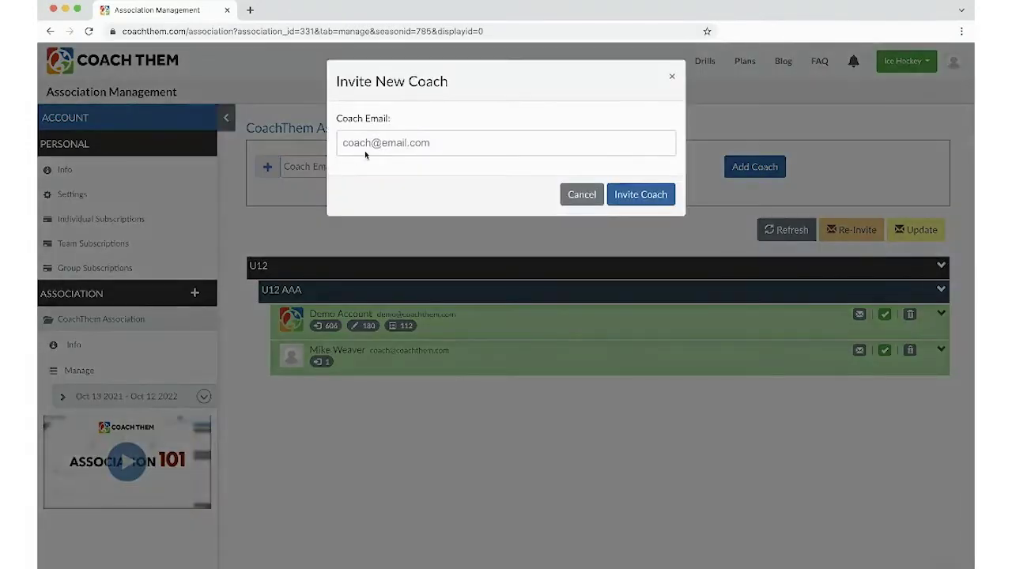
pyautogui.click(369, 145)
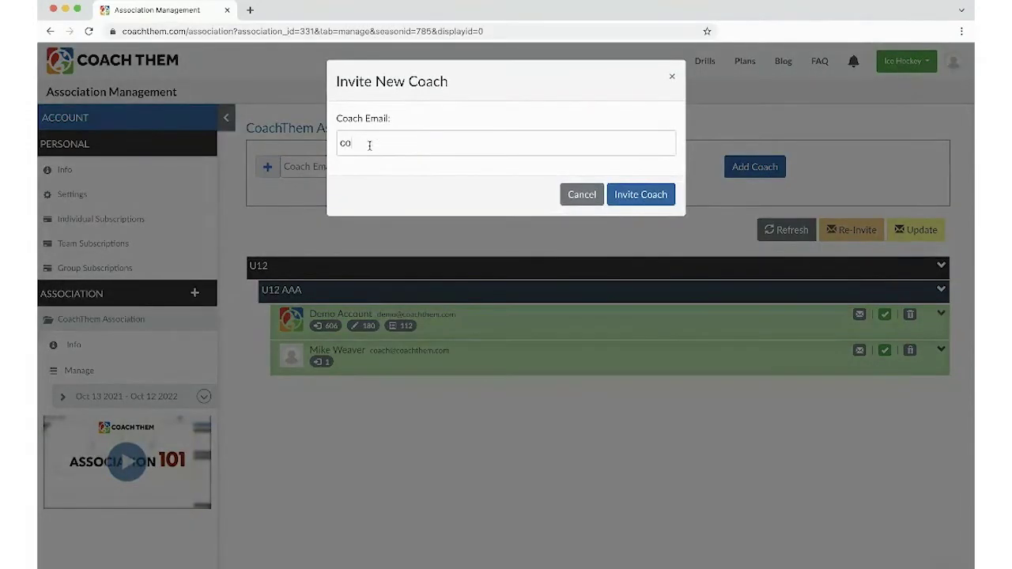
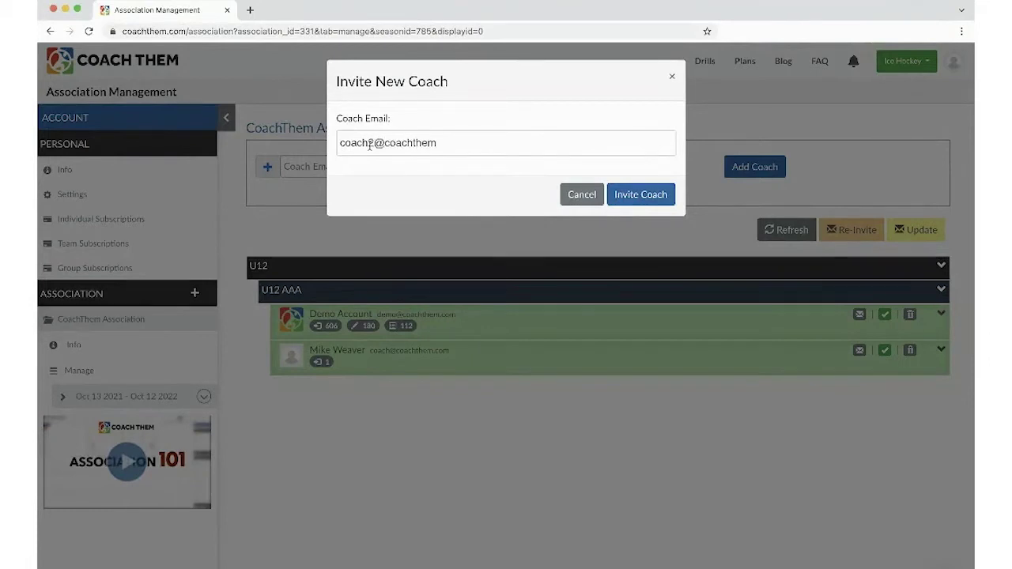
pyautogui.press('Return')
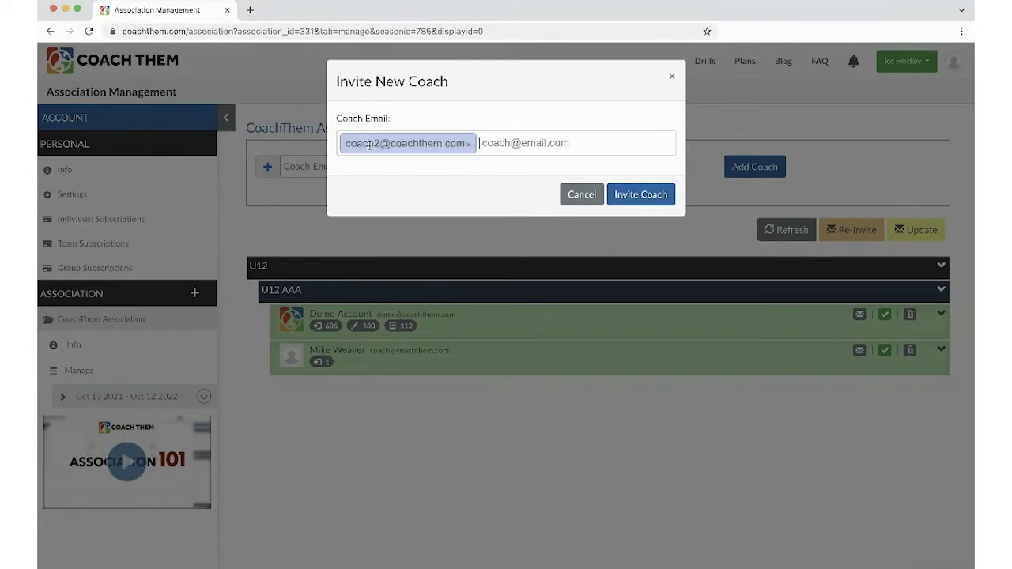
pyautogui.click(658, 195)
pyautogui.click(659, 190)
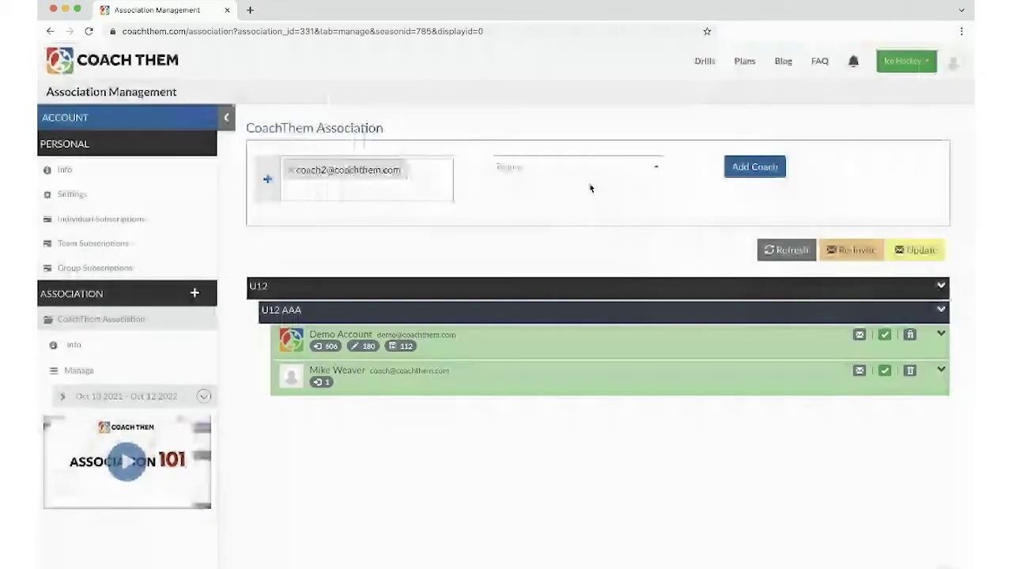
pyautogui.click(515, 171)
pyautogui.click(533, 214)
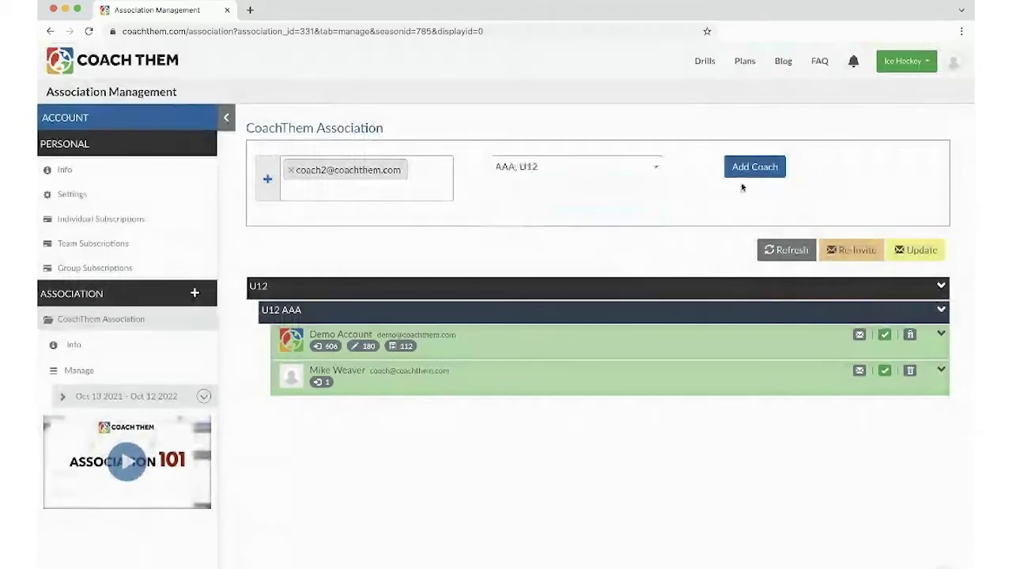
pyautogui.click(745, 166)
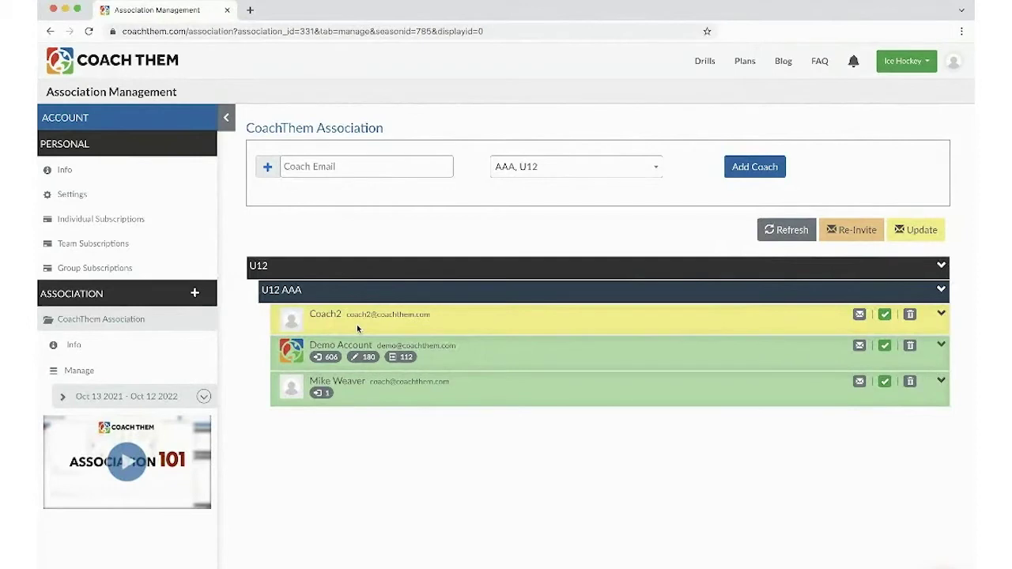
# - Update the altered coaches and confirm, so the new coach is marked as invited
pyautogui.click(902, 237)
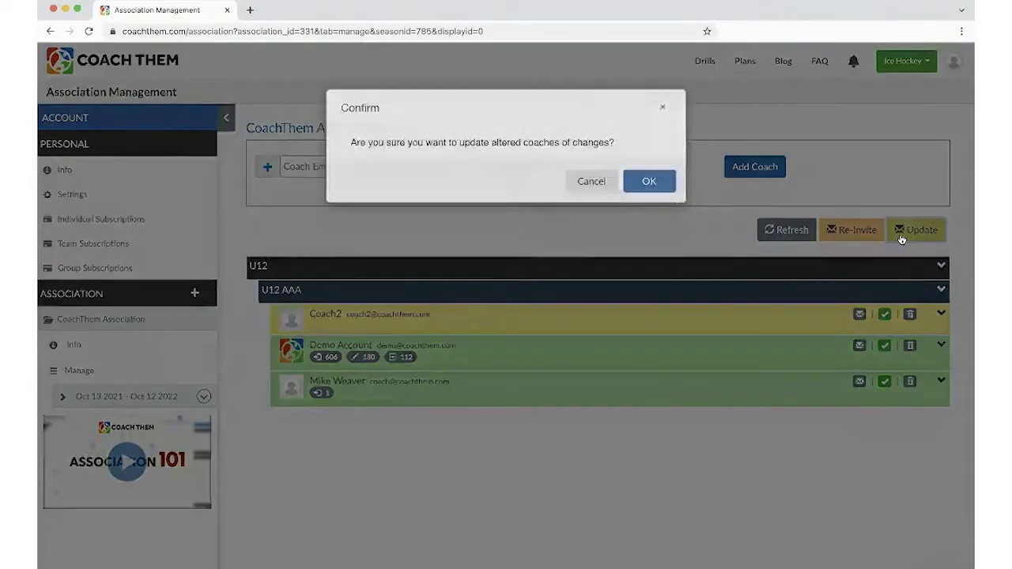
pyautogui.click(650, 182)
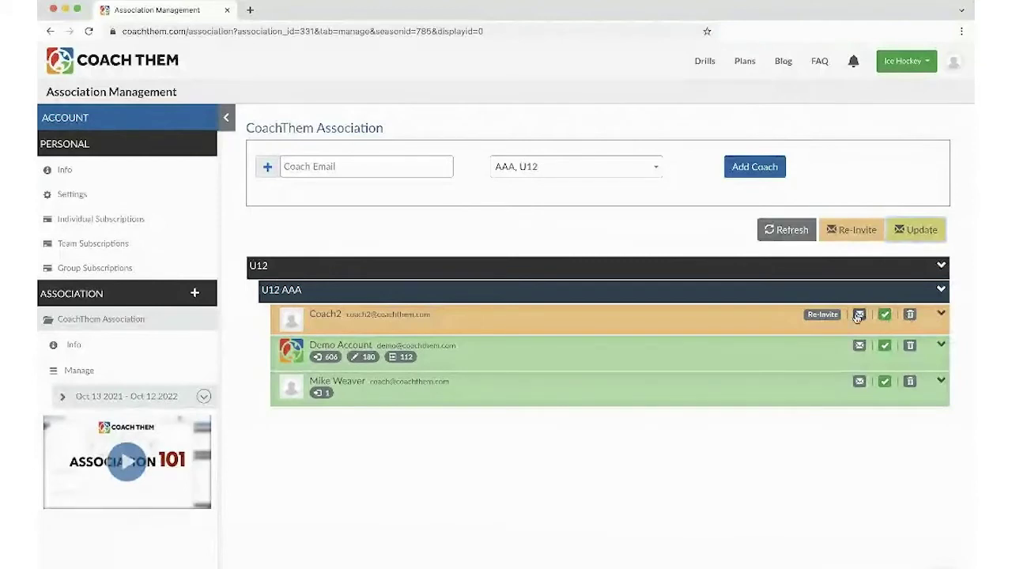
# - Go to the Drills editor, leaving the duration and full-rink layout unchanged
pyautogui.click(704, 62)
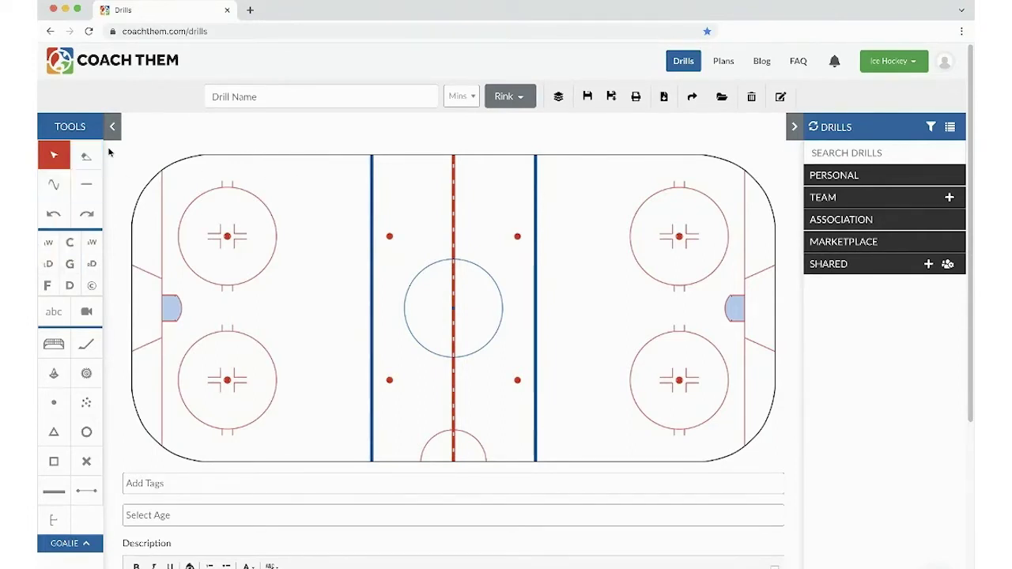
pyautogui.click(462, 96)
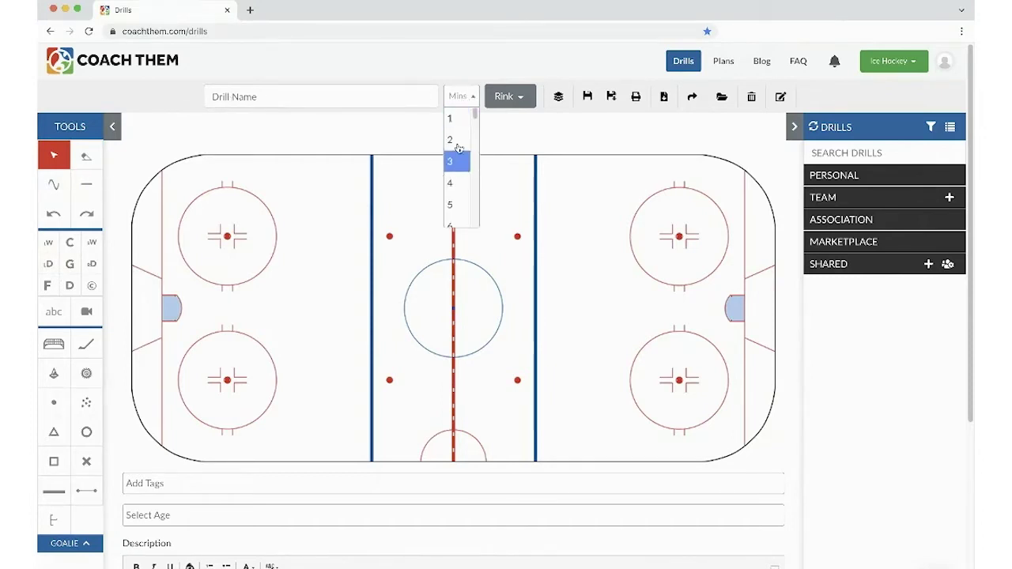
pyautogui.click(457, 96)
pyautogui.click(511, 96)
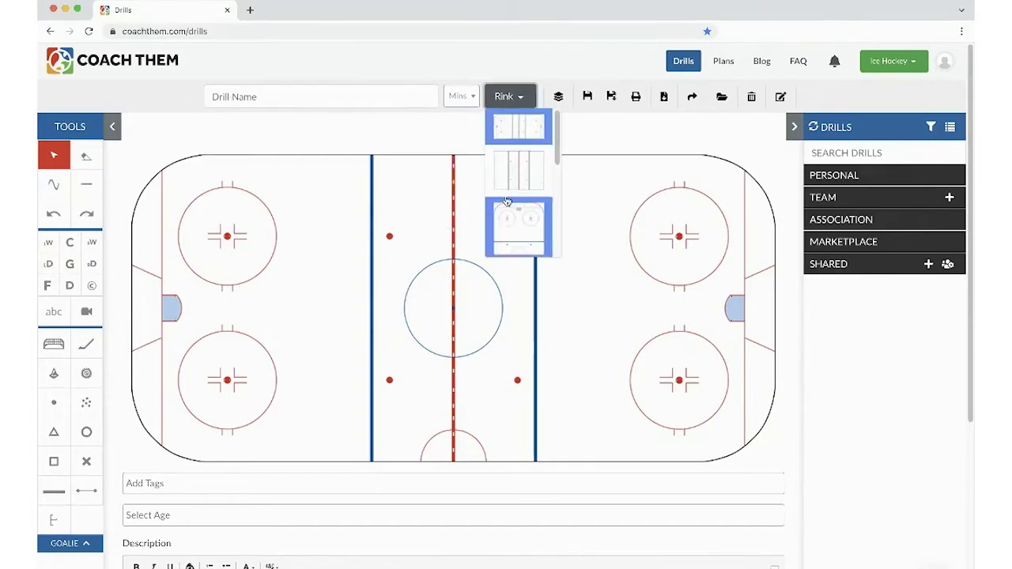
pyautogui.scroll(-1, 506, 193)
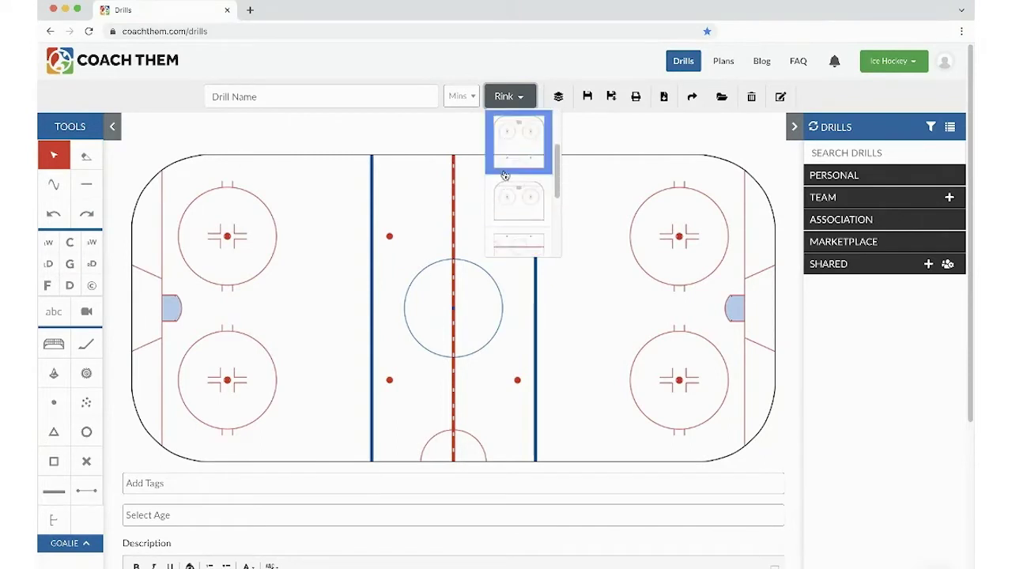
pyautogui.click(507, 97)
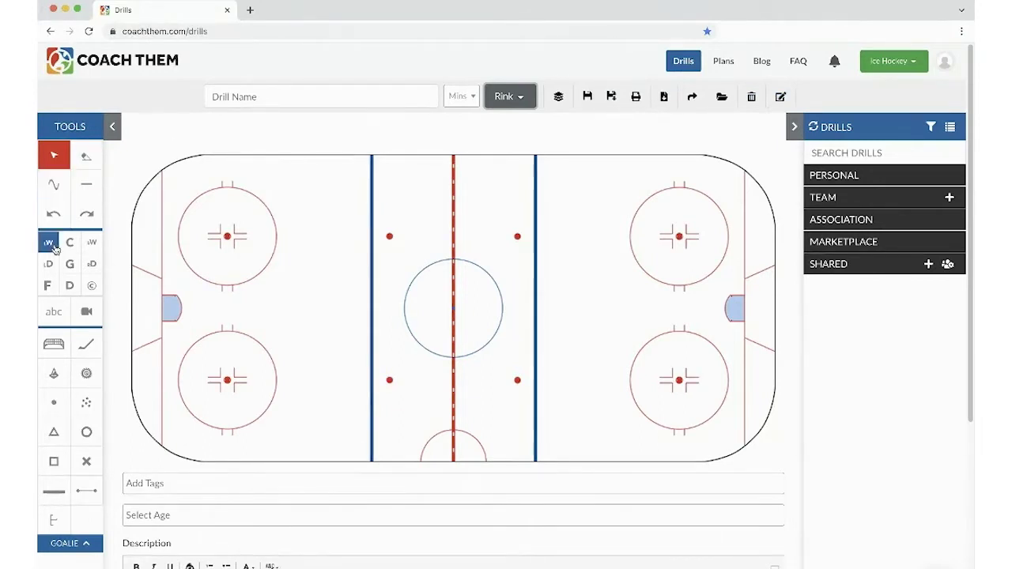
# - Place a net near the left end boards and rotate it to stand vertically
pyautogui.click(63, 342)
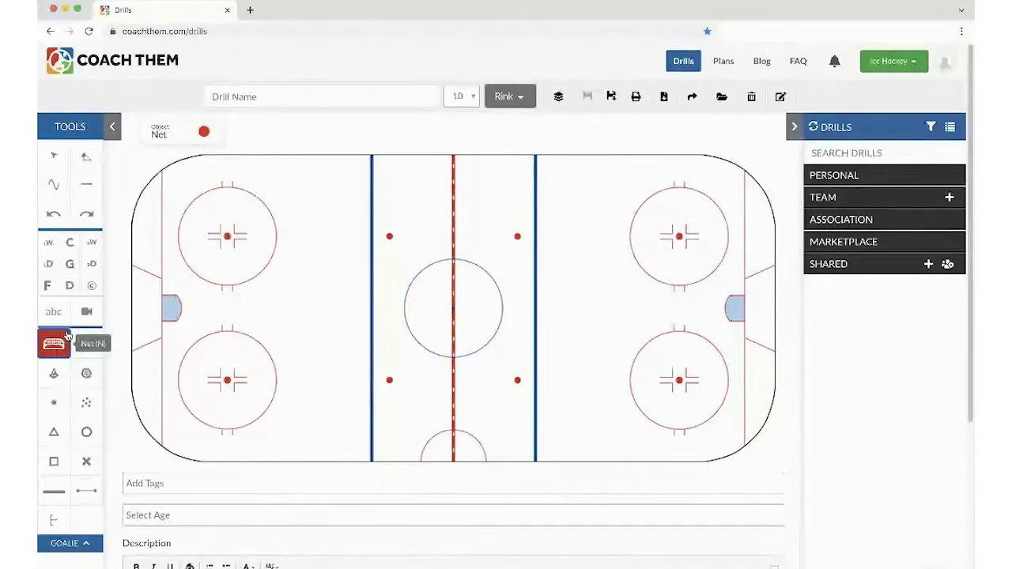
pyautogui.click(163, 222)
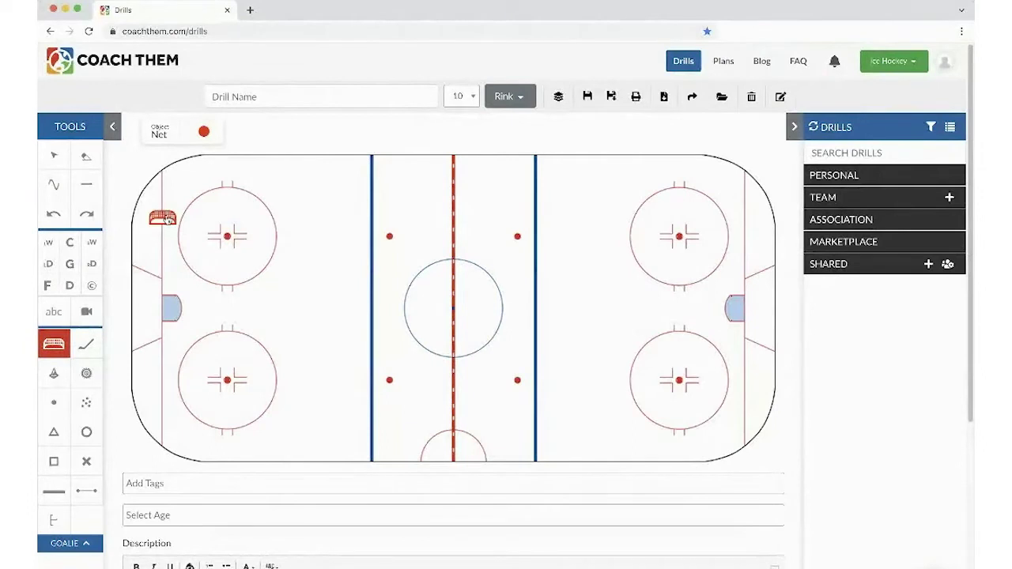
pyautogui.moveTo(161, 194); pyautogui.dragTo(161, 235)
pyautogui.click(138, 242)
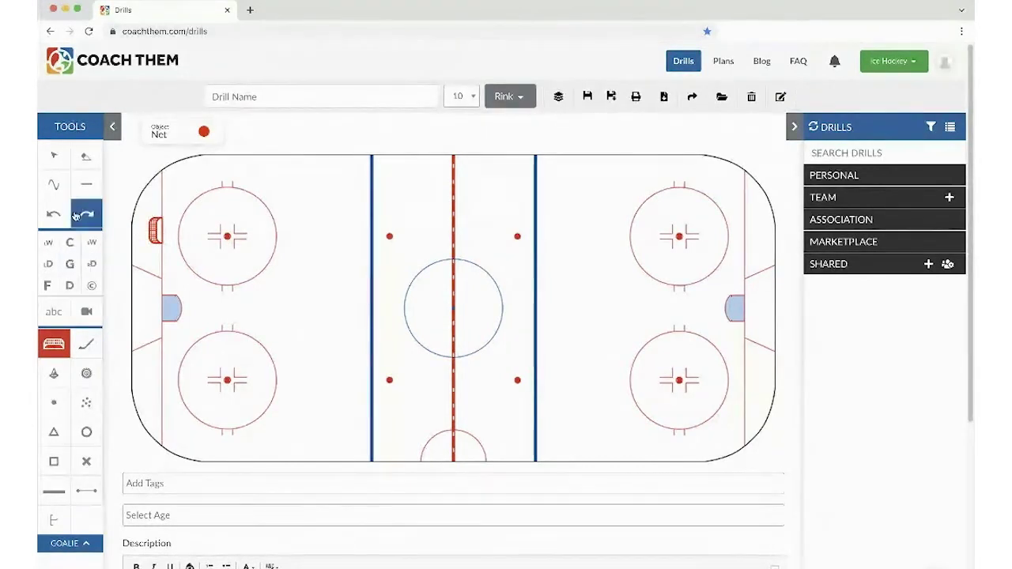
# - Add a forward at the top of the blue line, a defenceman at the left boards, and pucks beside him
pyautogui.click(47, 285)
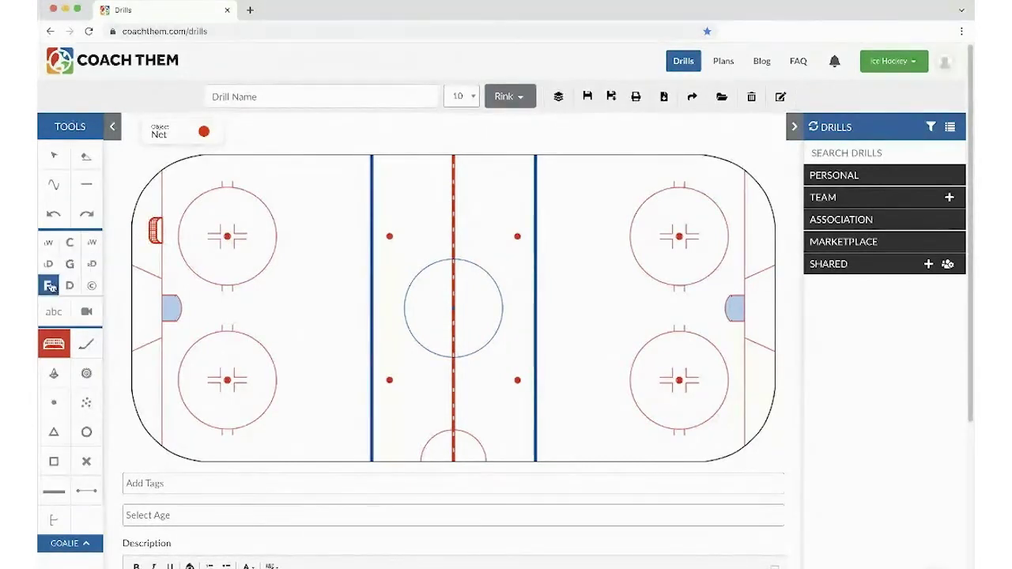
pyautogui.click(381, 164)
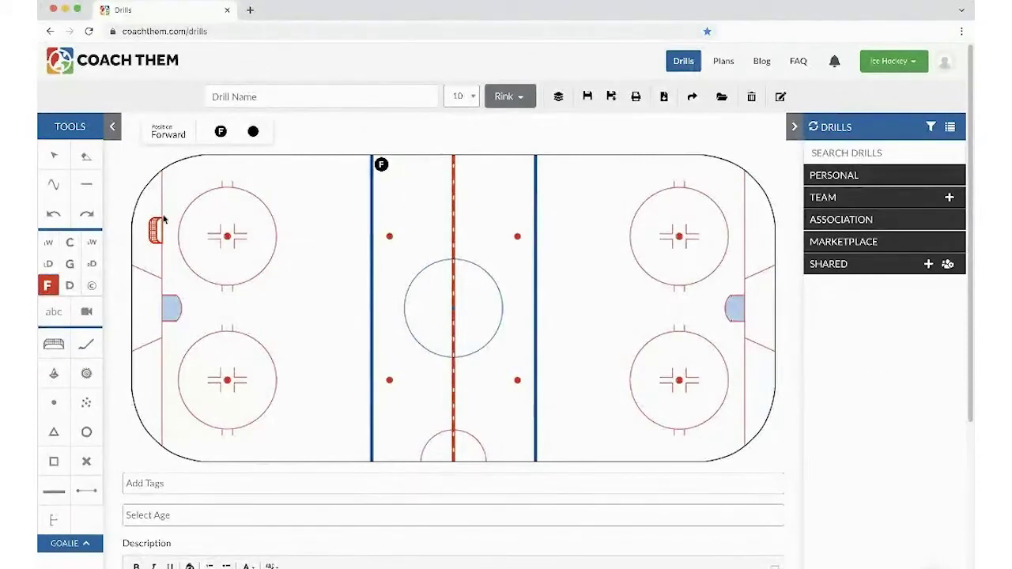
pyautogui.click(70, 286)
pyautogui.click(141, 290)
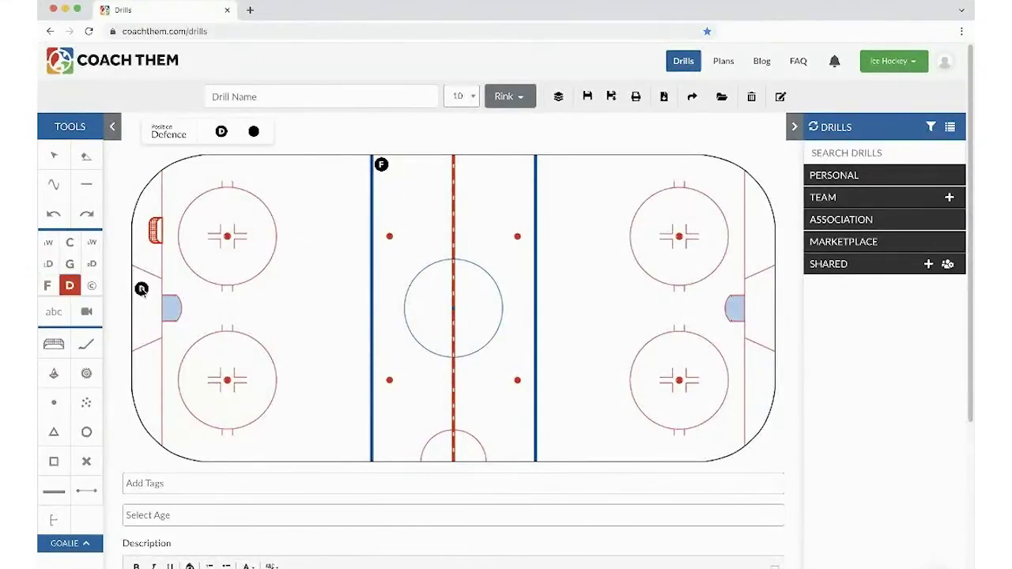
pyautogui.click(86, 402)
pyautogui.click(157, 289)
pyautogui.click(87, 188)
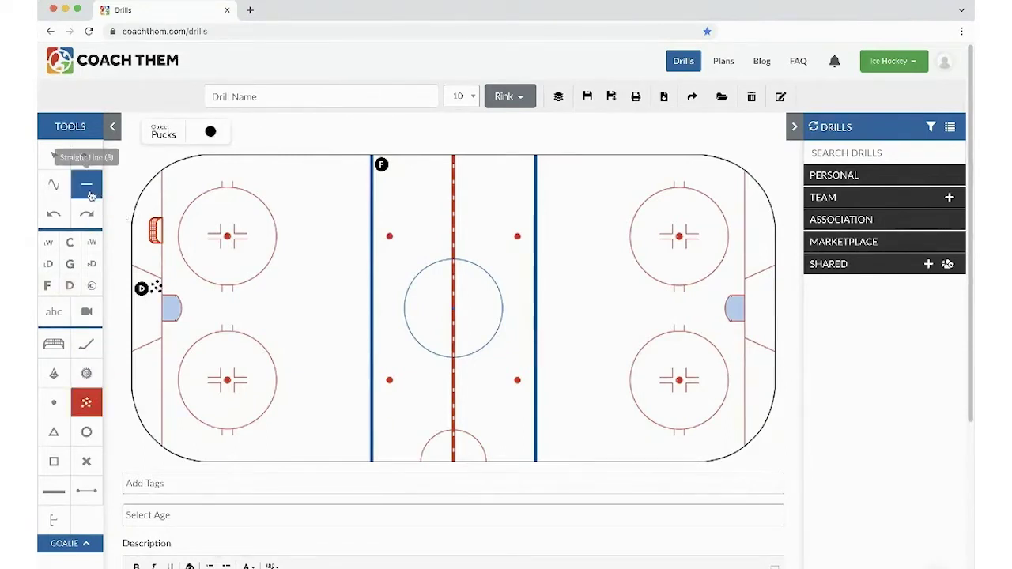
pyautogui.click(69, 263)
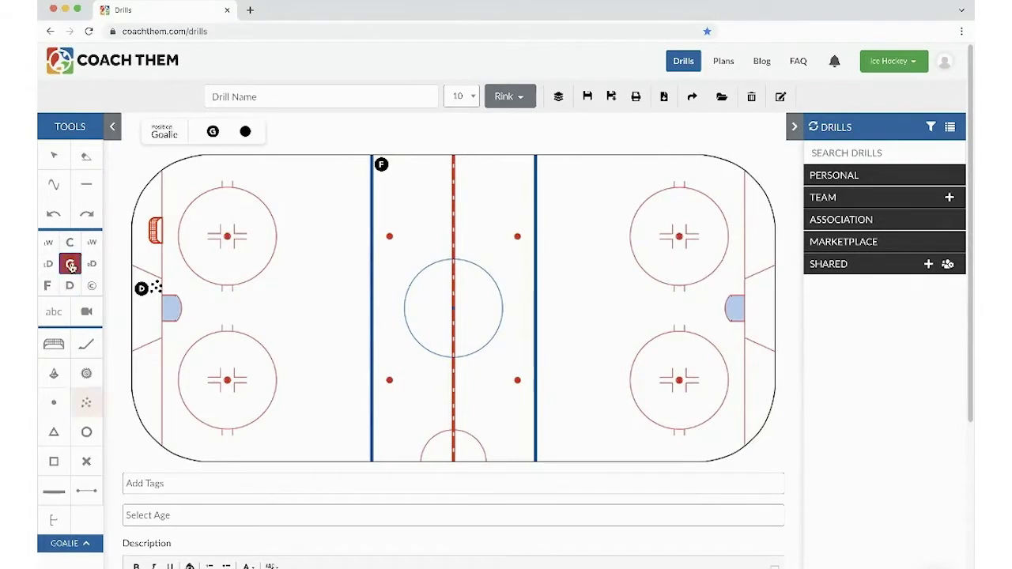
# - Place the goalie at the left net and draw D's Skate with Puck line bending around the net
pyautogui.click(170, 234)
pyautogui.click(86, 185)
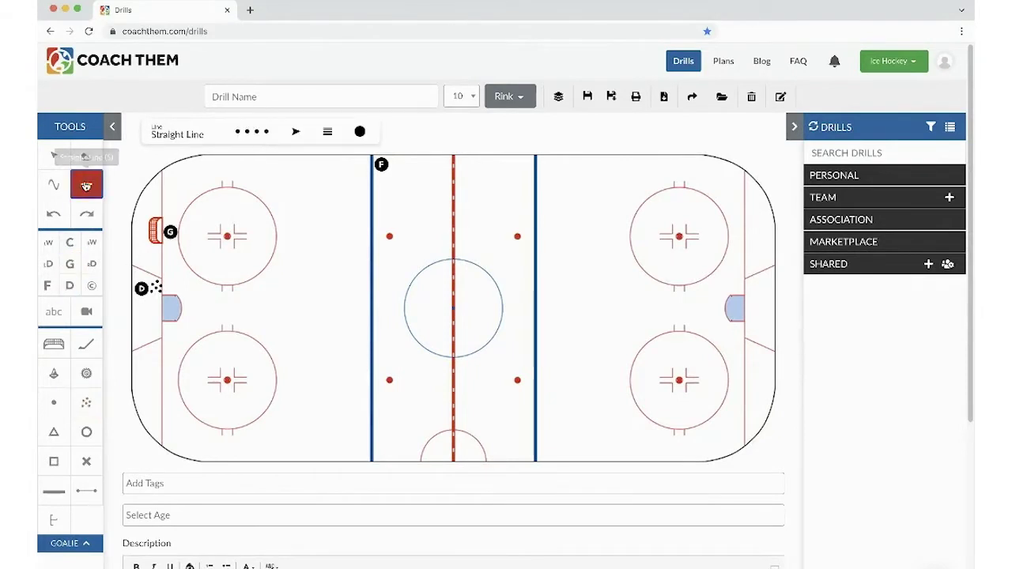
pyautogui.click(264, 143)
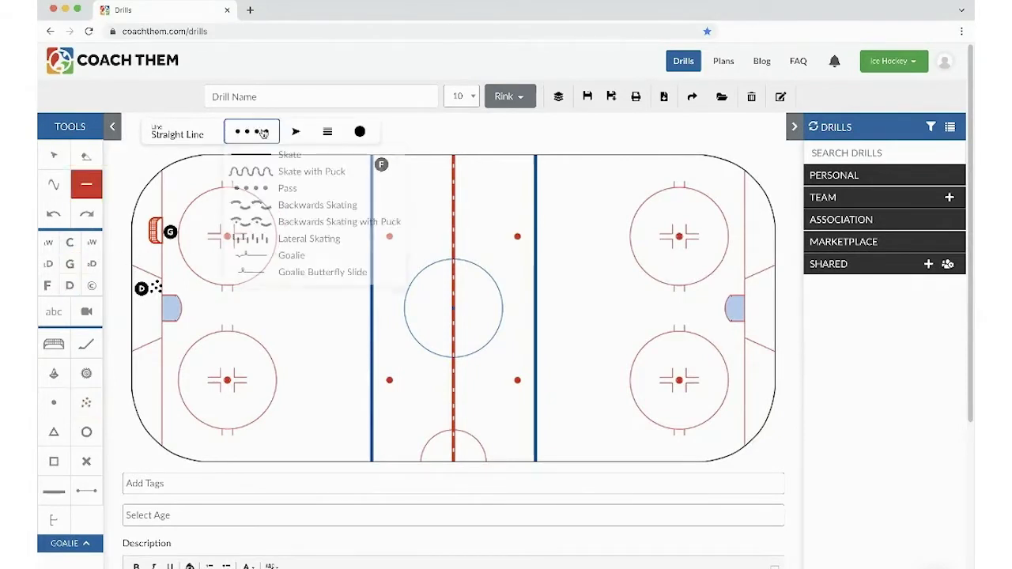
pyautogui.click(265, 174)
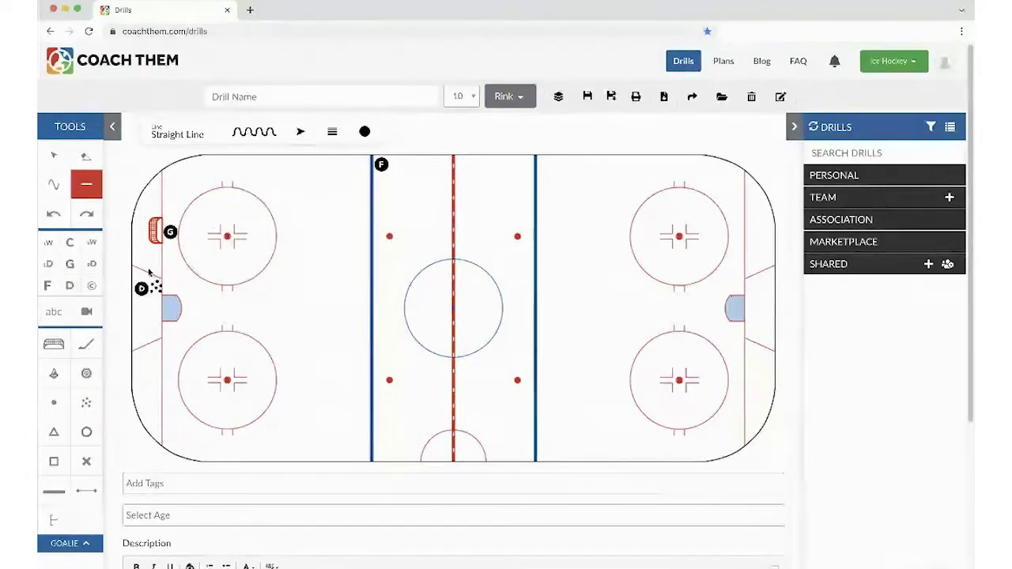
pyautogui.moveTo(144, 283); pyautogui.dragTo(167, 190)
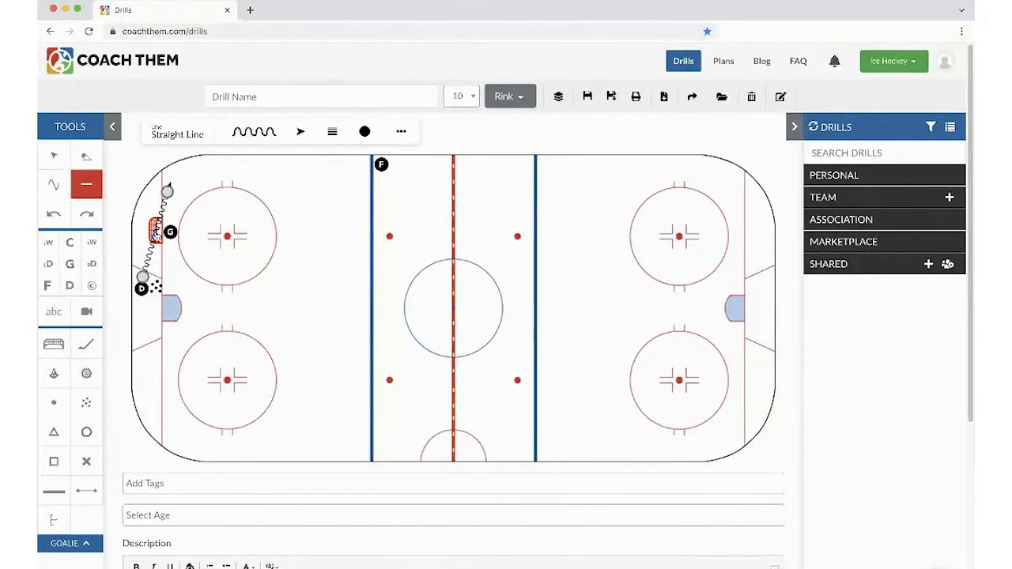
pyautogui.moveTo(155, 230); pyautogui.dragTo(141, 228)
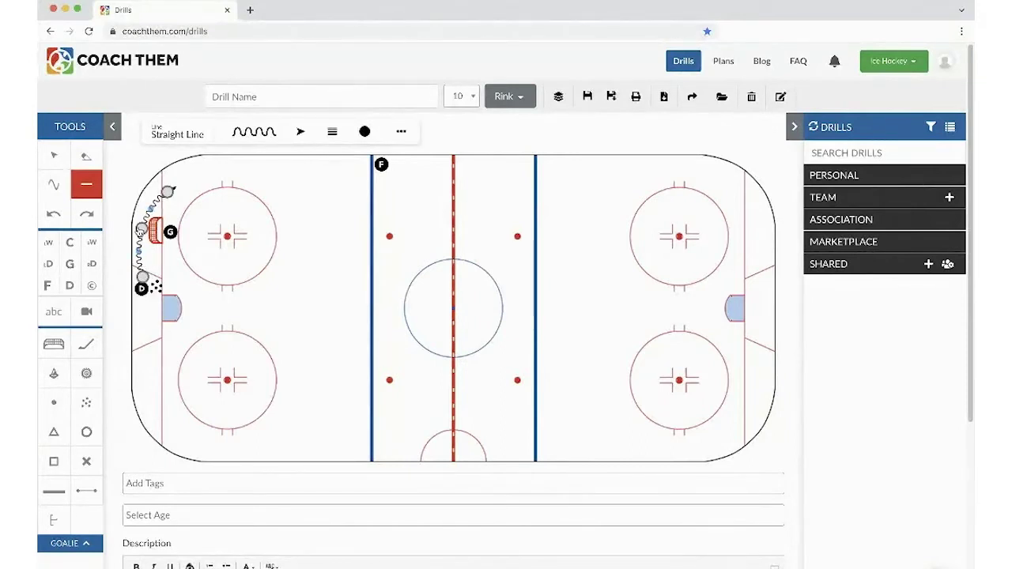
pyautogui.moveTo(168, 192); pyautogui.dragTo(161, 201)
pyautogui.click(173, 212)
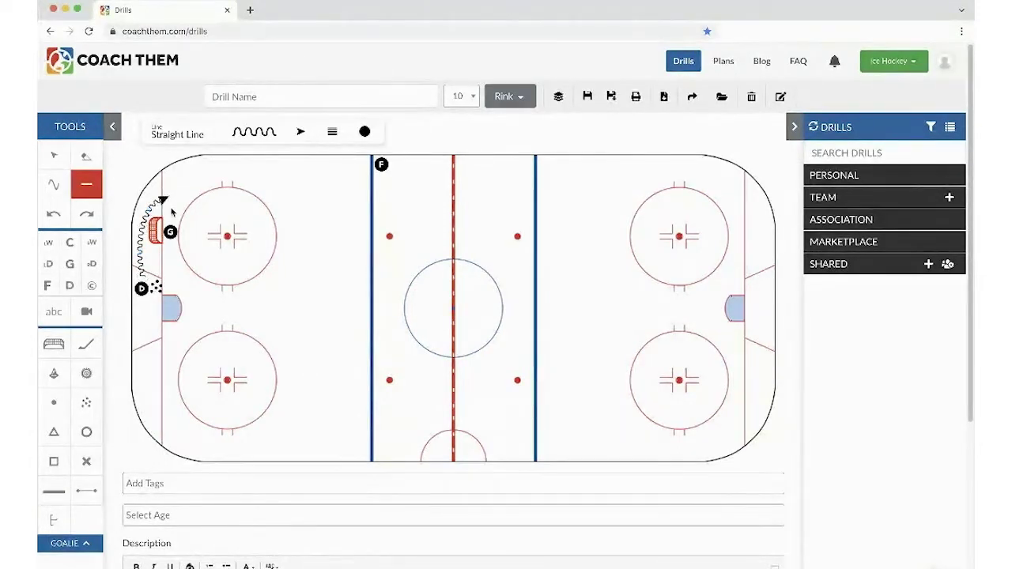
# - Draw F's plain Skate line leftward along the top, ending in a Stop
pyautogui.click(77, 186)
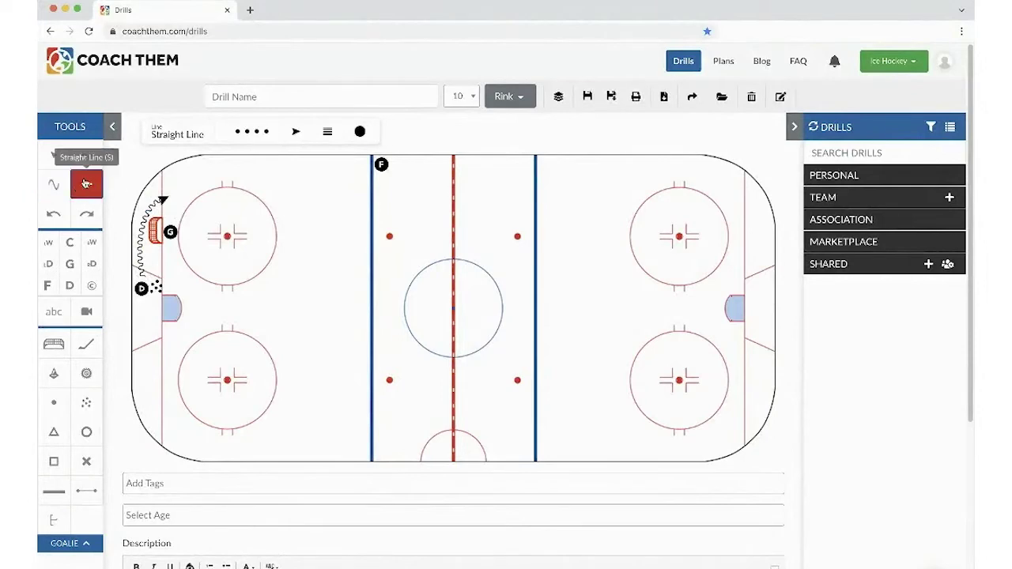
pyautogui.click(260, 136)
pyautogui.click(265, 160)
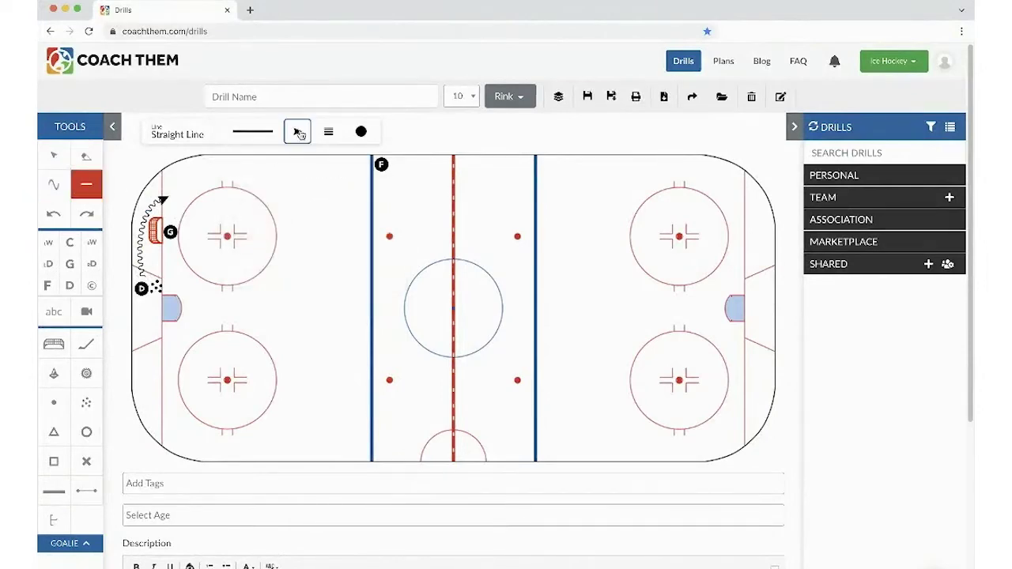
pyautogui.click(297, 131)
pyautogui.click(313, 175)
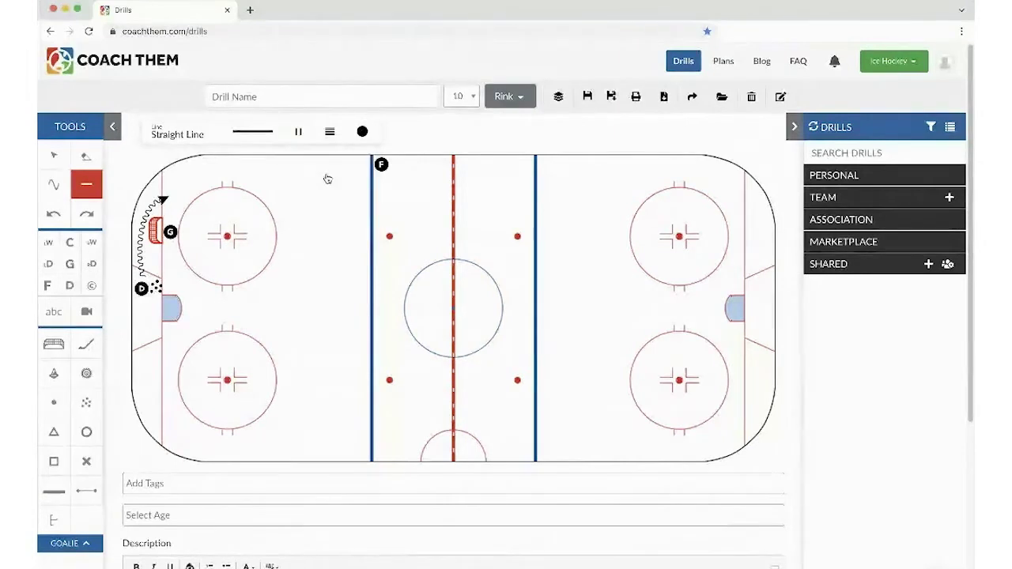
pyautogui.moveTo(358, 165); pyautogui.dragTo(239, 172)
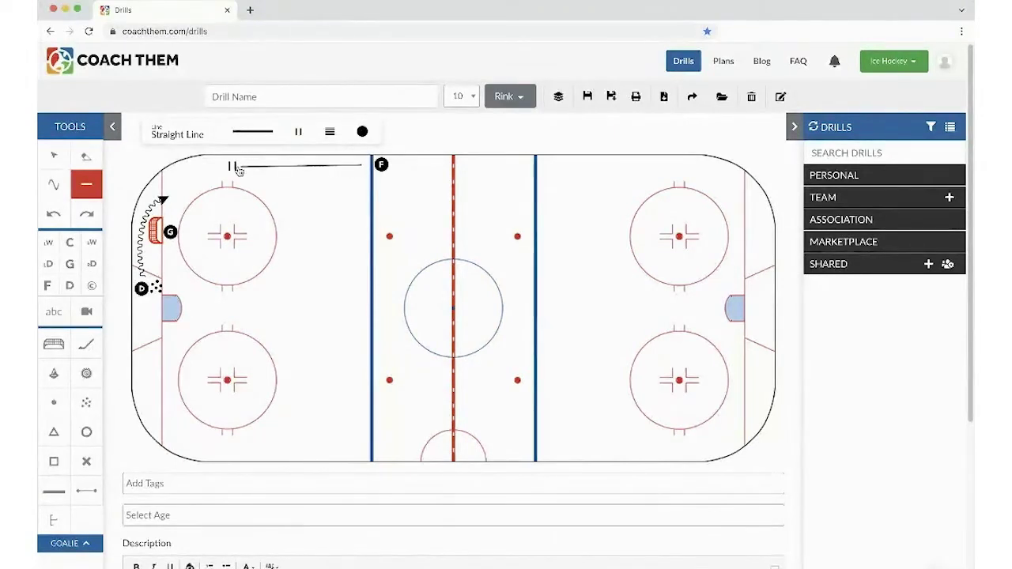
# - Draw a Pass line with a Direction arrow from near the net to the stop point
pyautogui.click(253, 131)
pyautogui.click(254, 195)
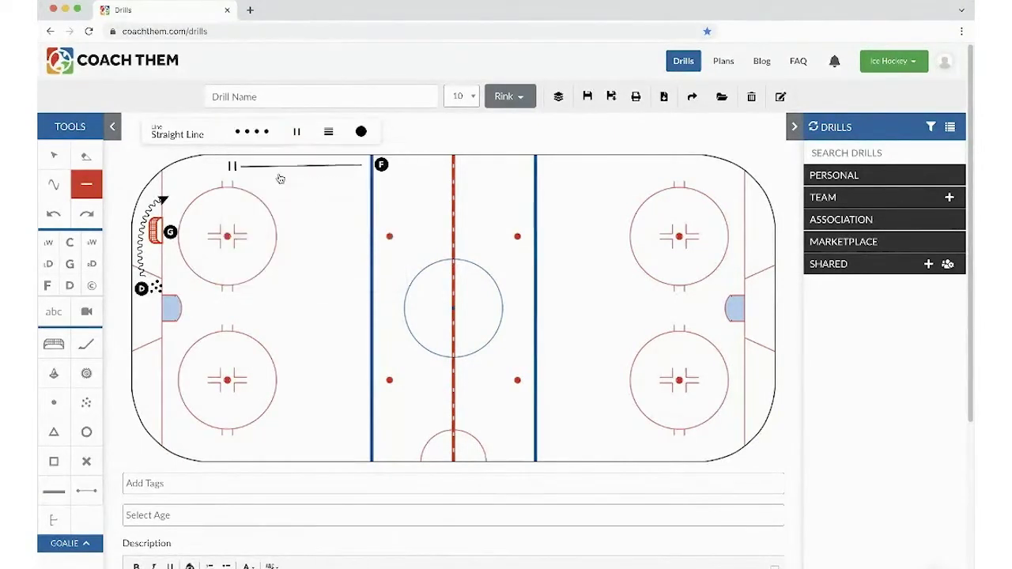
pyautogui.click(296, 133)
pyautogui.click(299, 191)
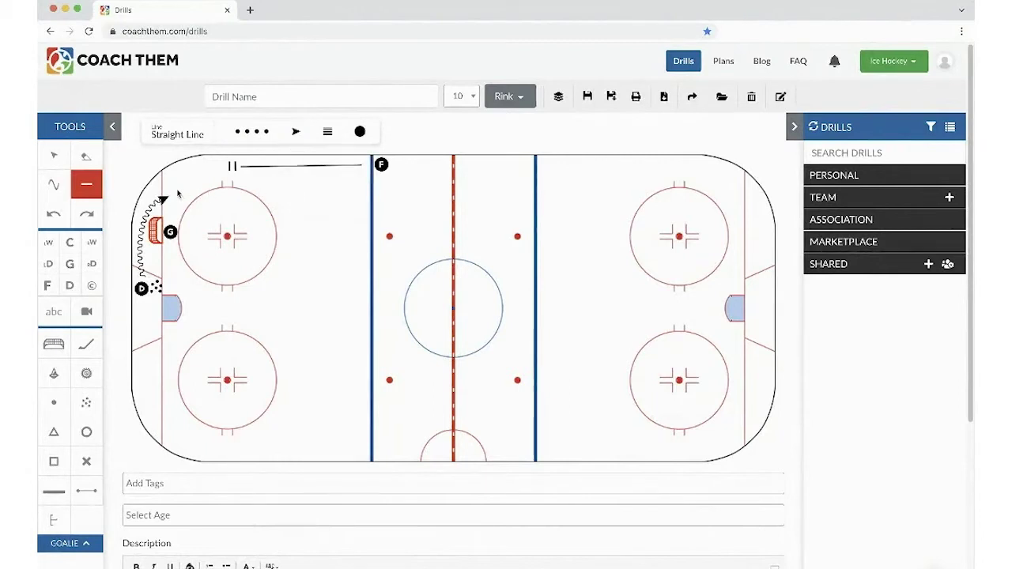
pyautogui.moveTo(177, 192); pyautogui.dragTo(225, 170)
# - Draw a looping Skate with Puck route from the stop point out along the top to the blue line
pyautogui.click(254, 134)
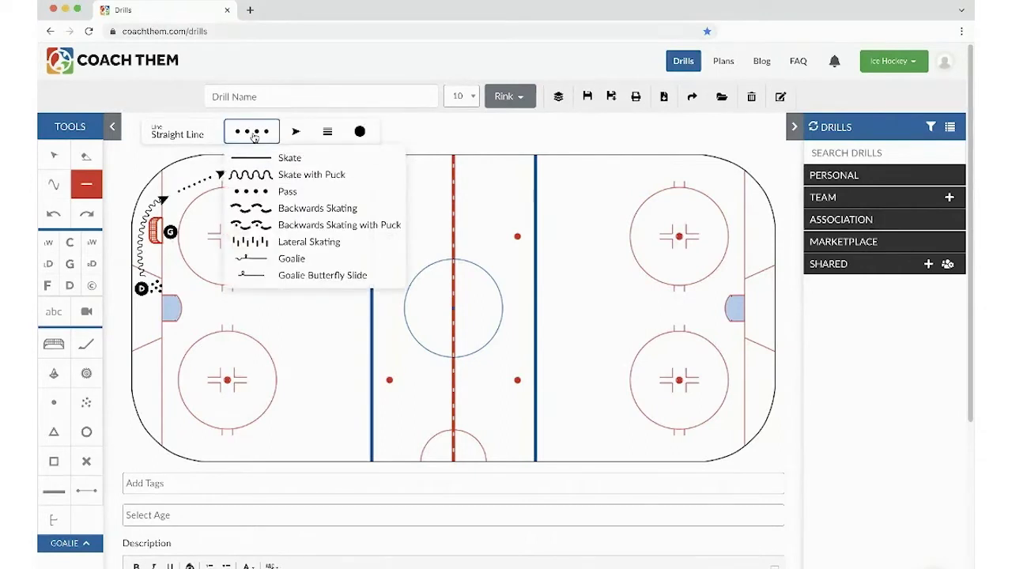
pyautogui.click(255, 174)
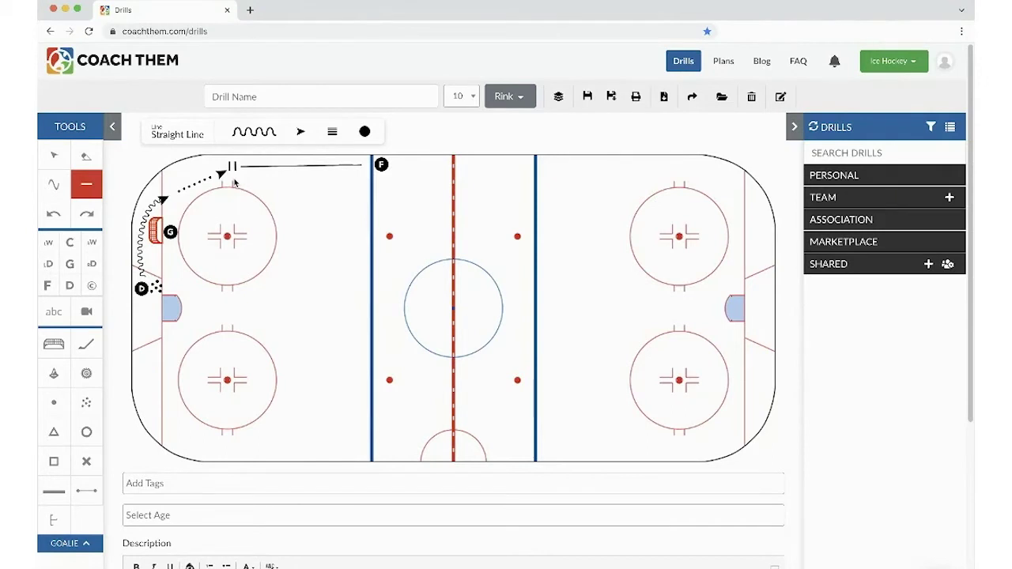
pyautogui.moveTo(234, 182)
pyautogui.mouseDown()
pyautogui.moveTo(262, 206)
pyautogui.moveTo(313, 288)
pyautogui.mouseUp()
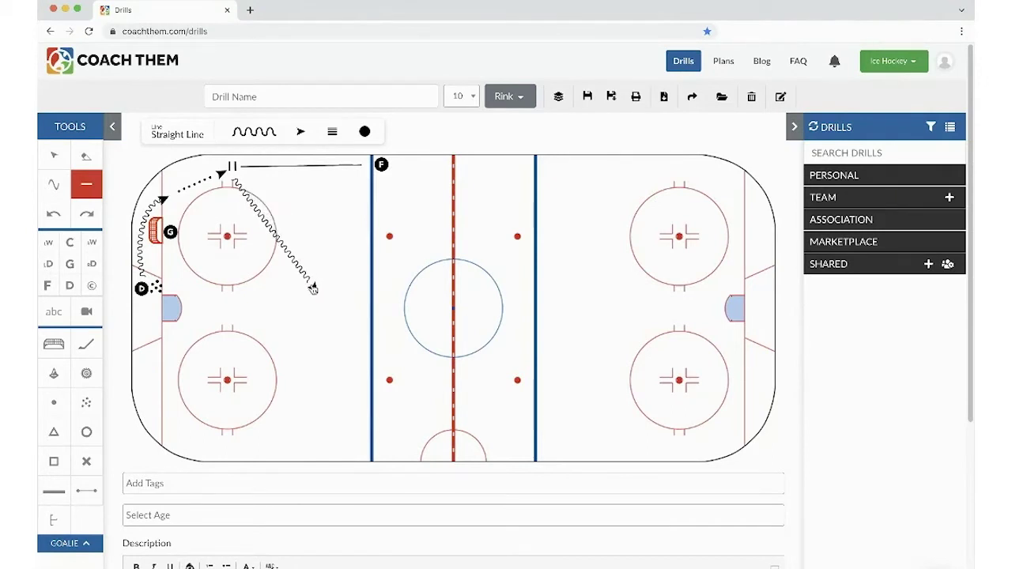
pyautogui.moveTo(274, 238); pyautogui.dragTo(394, 239)
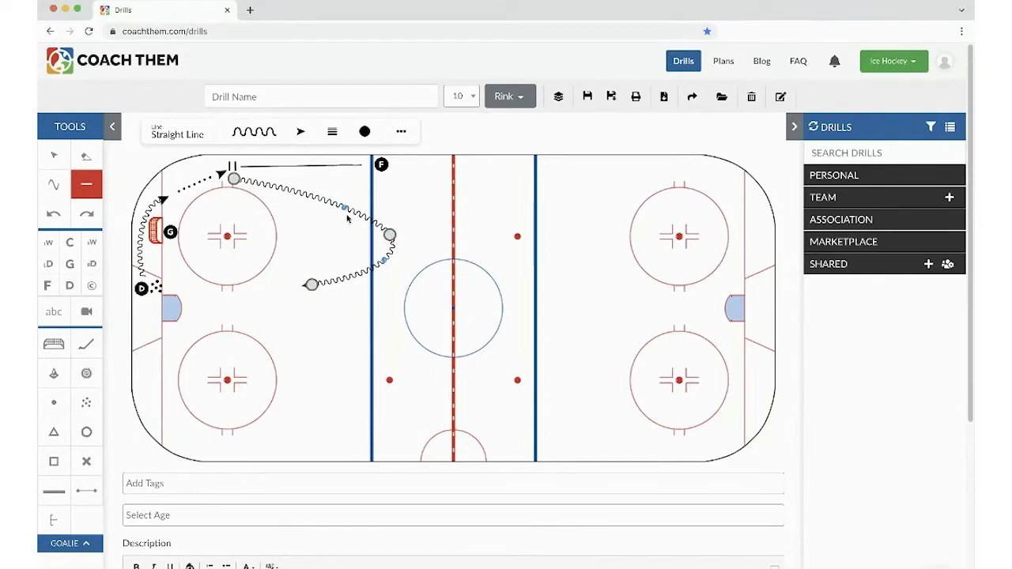
pyautogui.moveTo(346, 207); pyautogui.dragTo(380, 193)
pyautogui.moveTo(390, 236); pyautogui.dragTo(388, 258)
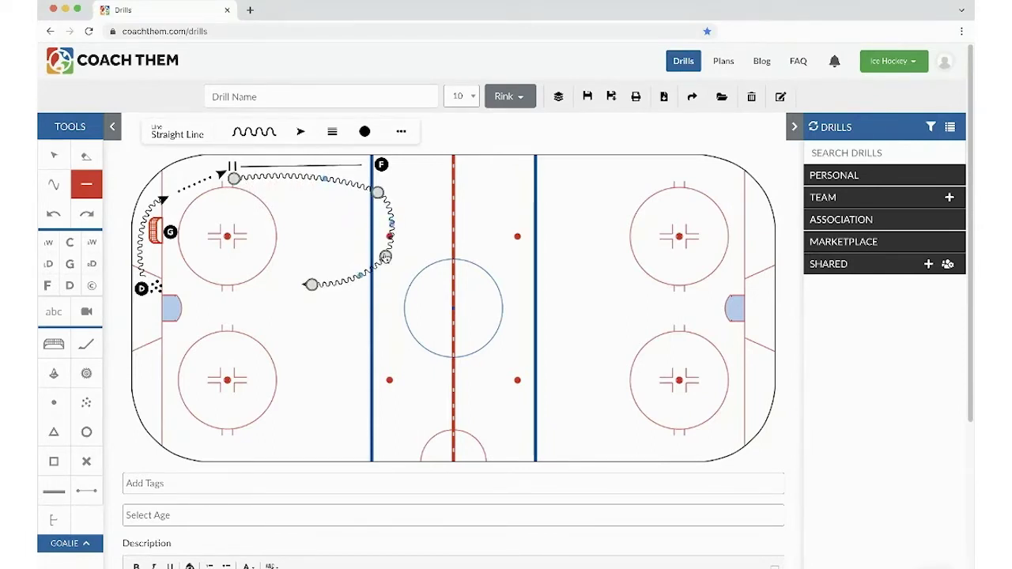
pyautogui.click(301, 250)
pyautogui.click(254, 132)
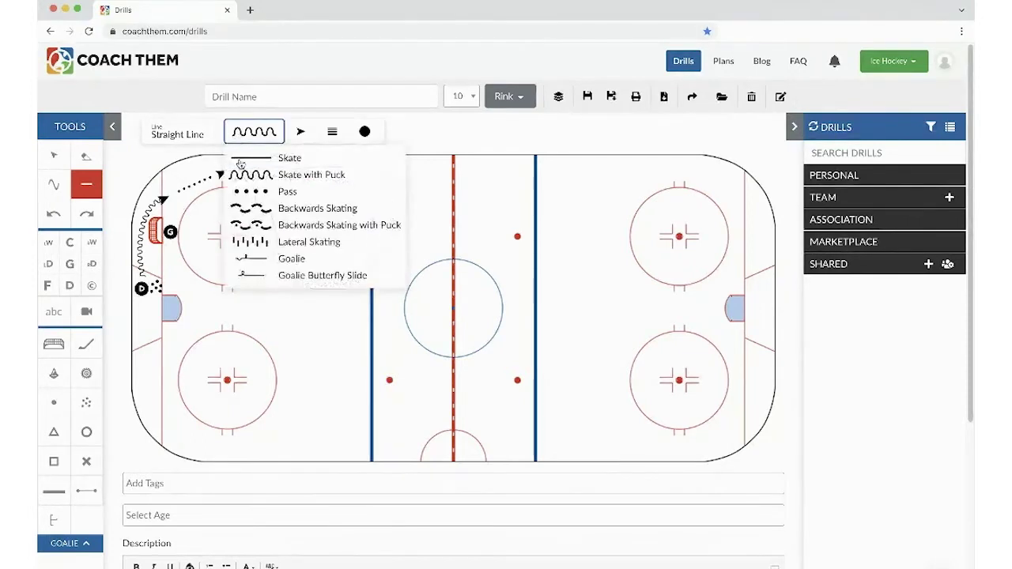
pyautogui.click(247, 157)
pyautogui.click(296, 133)
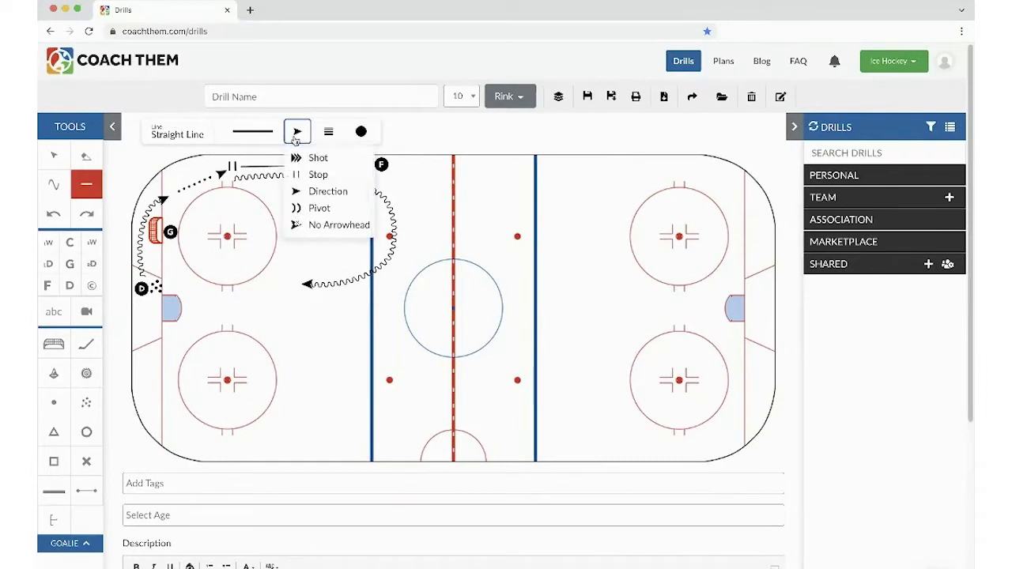
# - Draw a skating line from near the net across the circle, curved toward a Pivot end
pyautogui.click(298, 214)
pyautogui.moveTo(178, 202); pyautogui.dragTo(302, 250)
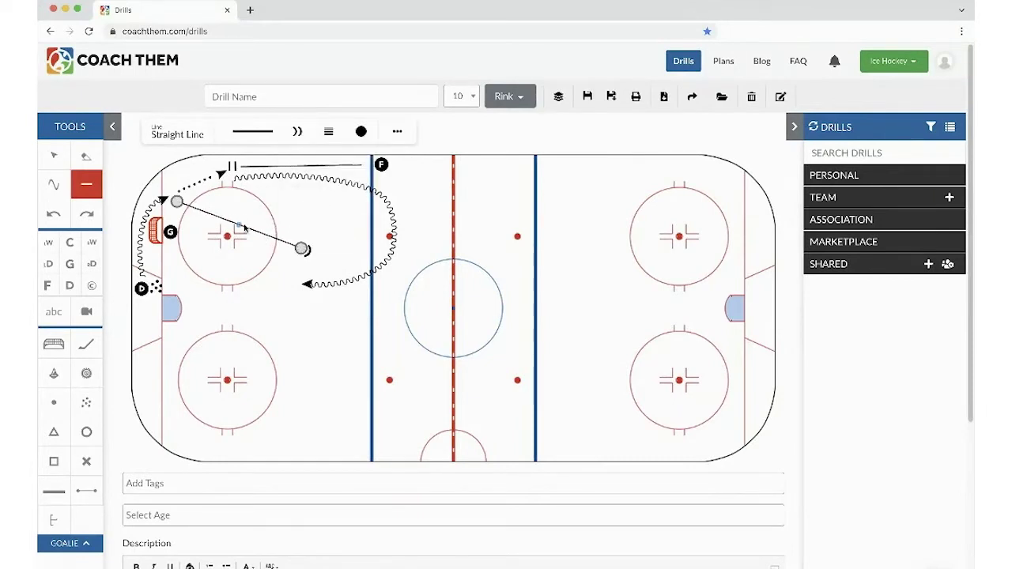
pyautogui.moveTo(241, 224); pyautogui.dragTo(286, 205)
# - Add a short Backwards Skating line with a Direction arrow from the pivot point
pyautogui.click(264, 132)
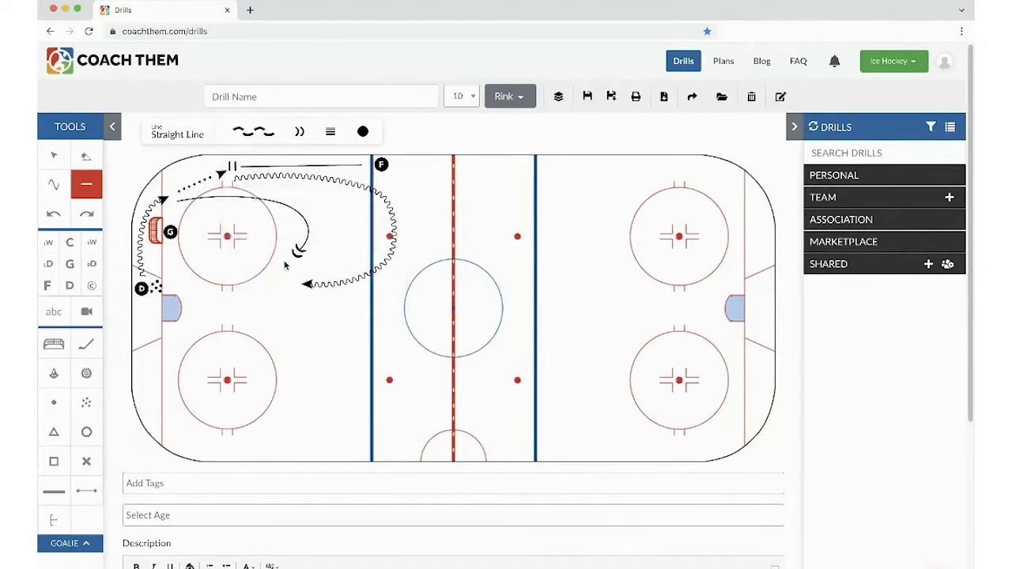
pyautogui.click(299, 131)
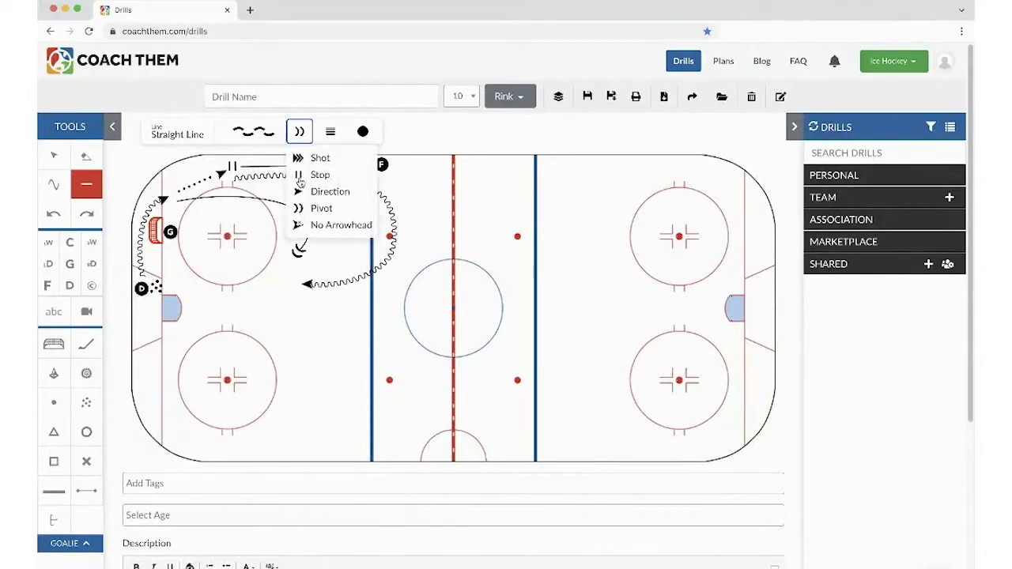
pyautogui.click(301, 192)
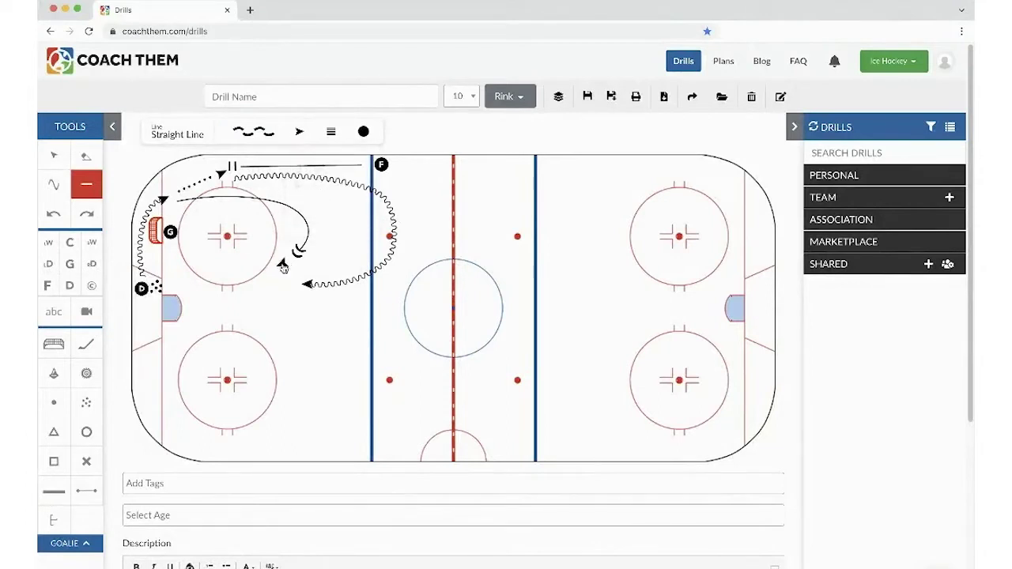
pyautogui.moveTo(271, 273); pyautogui.dragTo(263, 273)
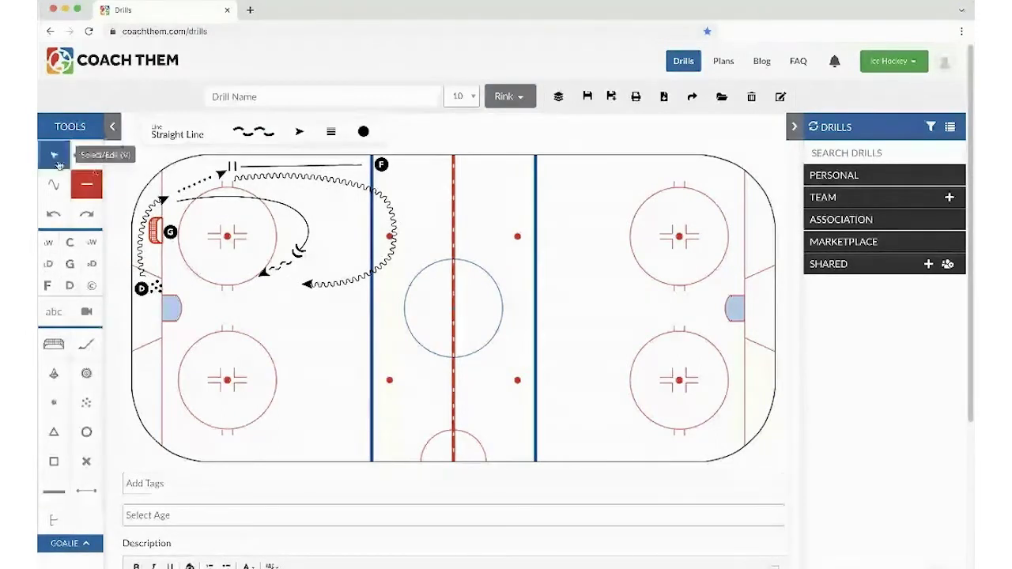
# - Select the forward, its stop line and the looping puck route, and colour them red
pyautogui.click(57, 162)
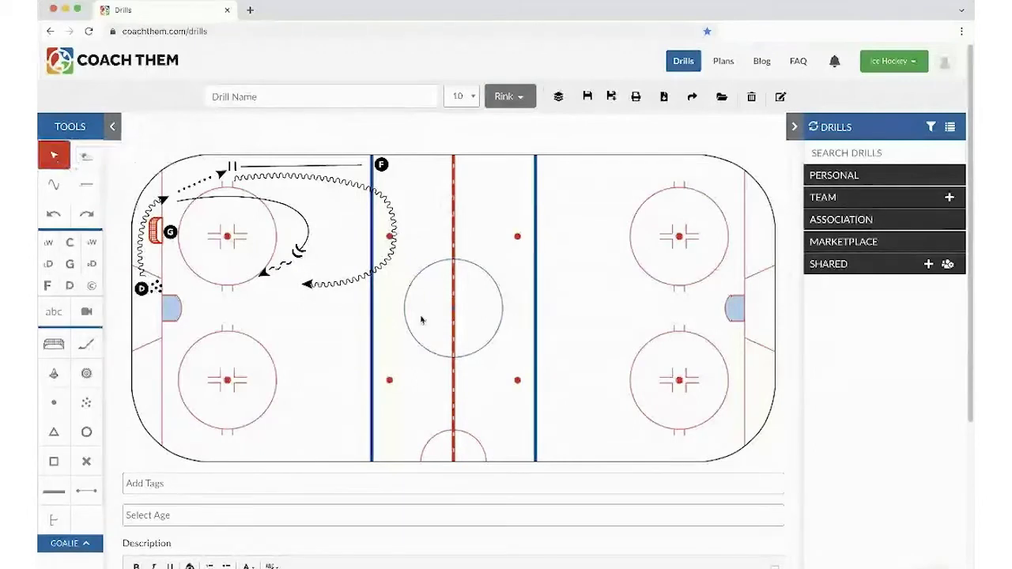
pyautogui.moveTo(421, 317)
pyautogui.mouseDown()
pyautogui.moveTo(299, 180)
pyautogui.moveTo(256, 156)
pyautogui.moveTo(231, 160)
pyautogui.mouseUp()
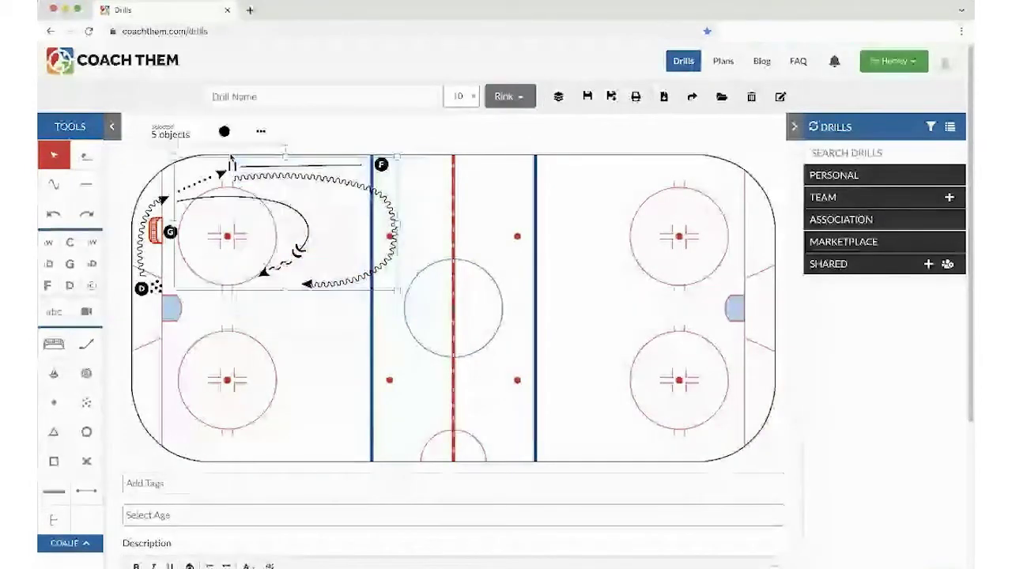
pyautogui.click(434, 209)
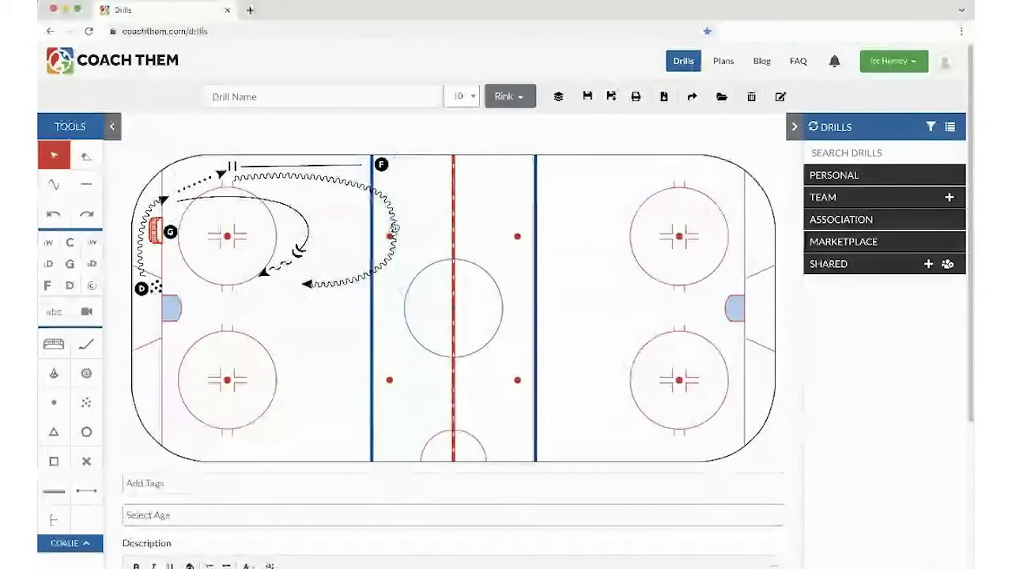
pyautogui.click(393, 229)
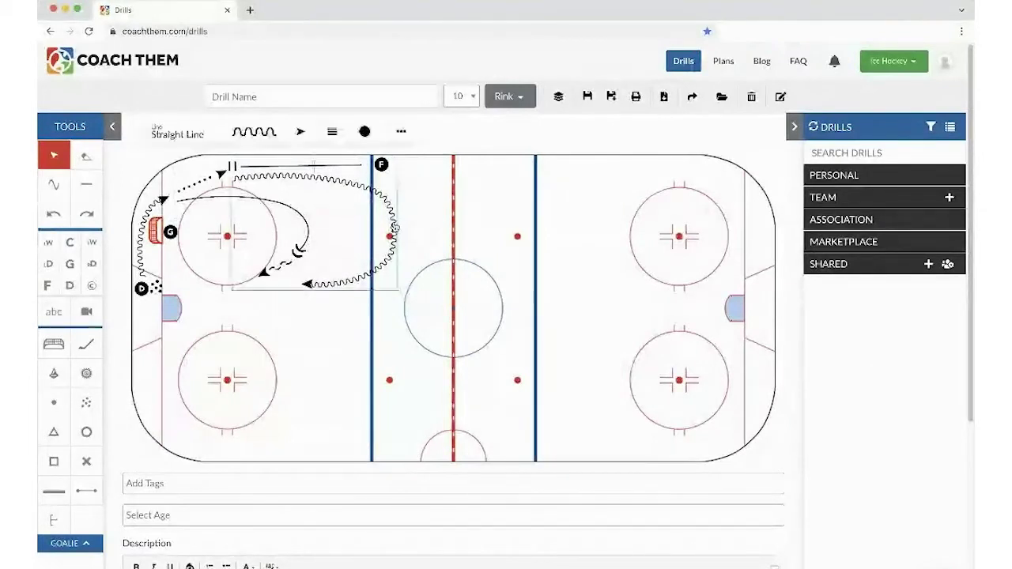
pyautogui.keyDown('shift'); pyautogui.click(384, 168); pyautogui.keyUp('shift')
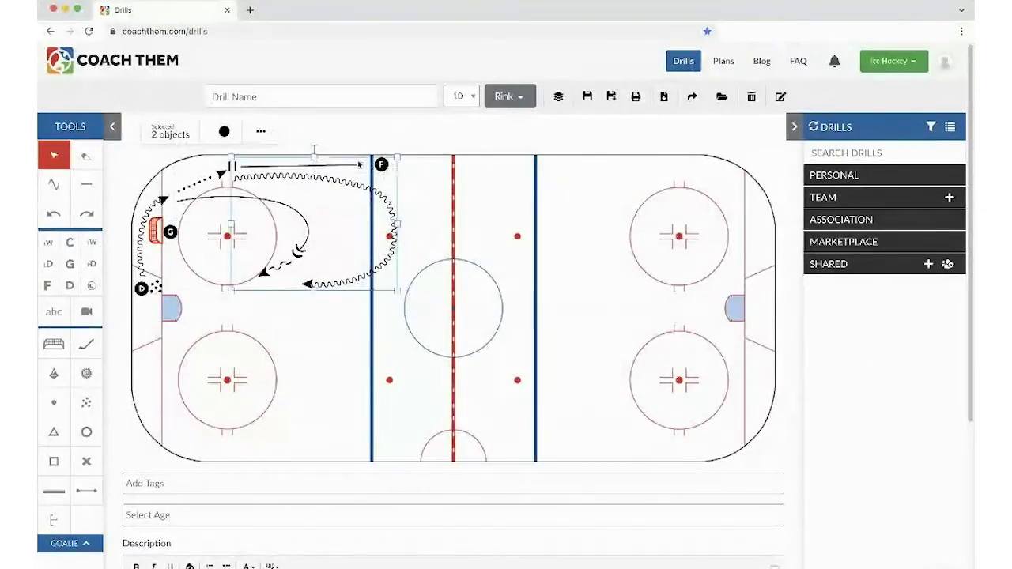
pyautogui.keyDown('shift'); pyautogui.click(349, 167); pyautogui.keyUp('shift')
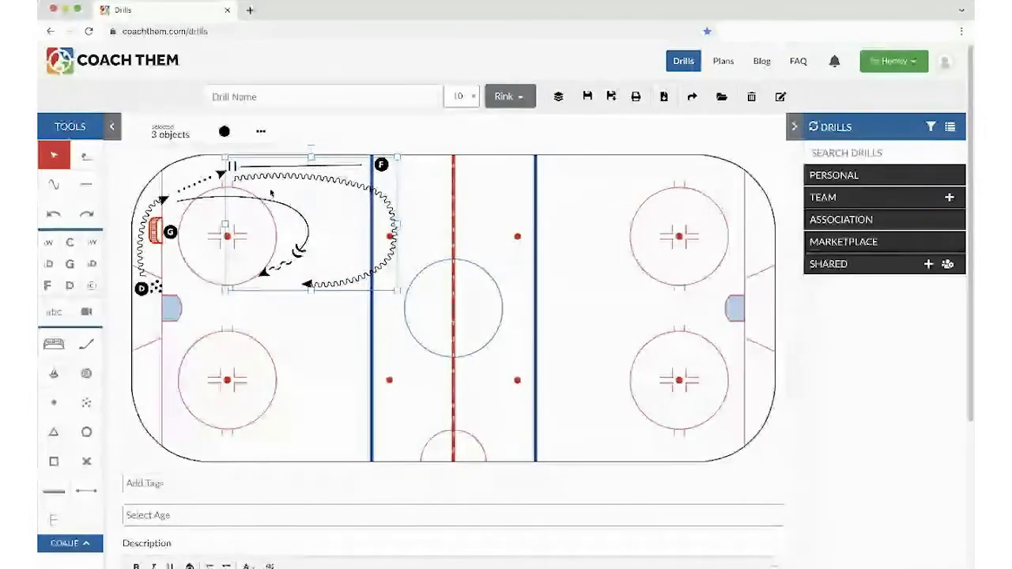
pyautogui.click(228, 133)
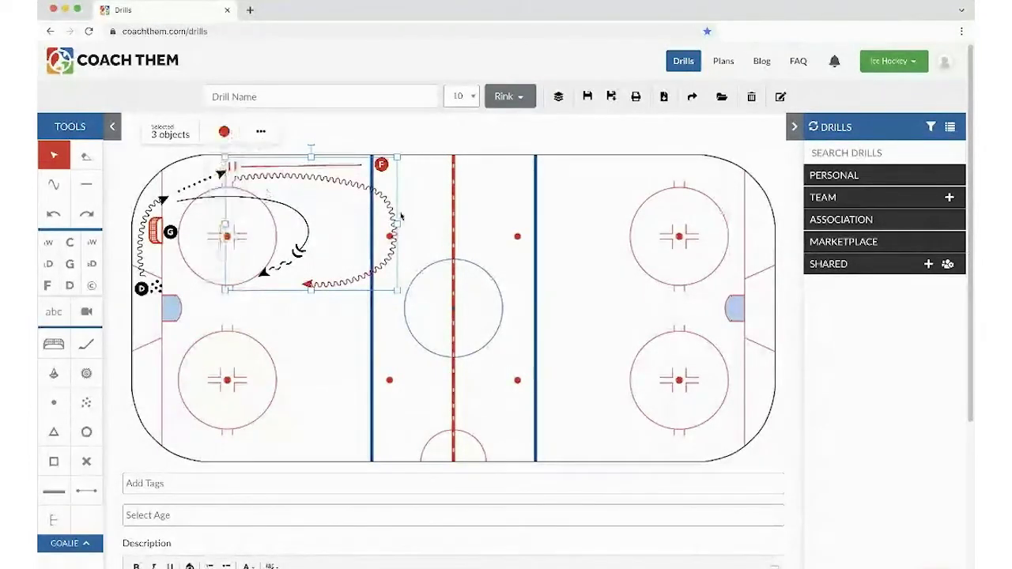
pyautogui.click(425, 219)
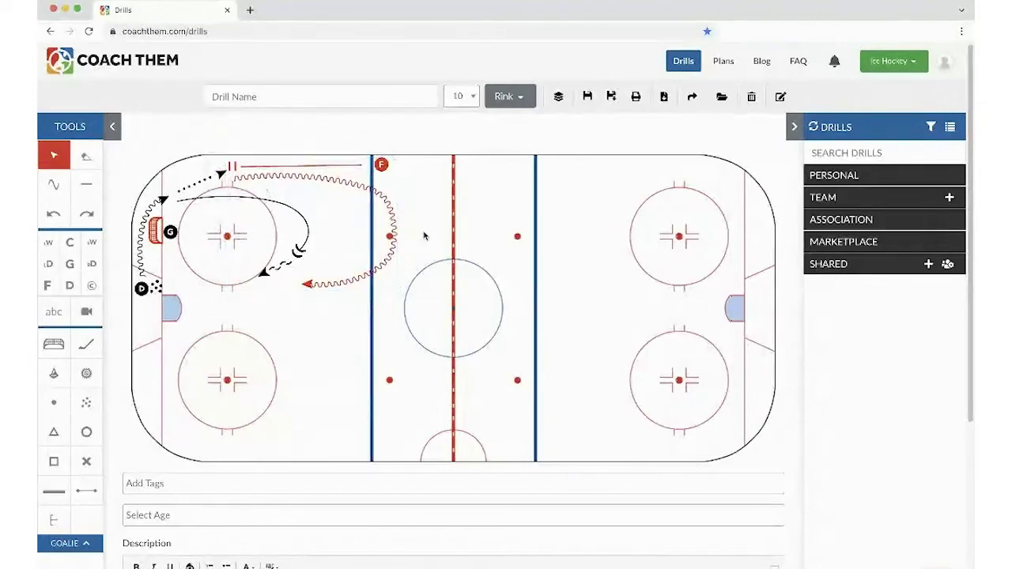
pyautogui.click(258, 96)
# - Name the drill 'Best Drill Ever' and expand Personal drills to show Untagged and Trash
pyautogui.write('Drill')
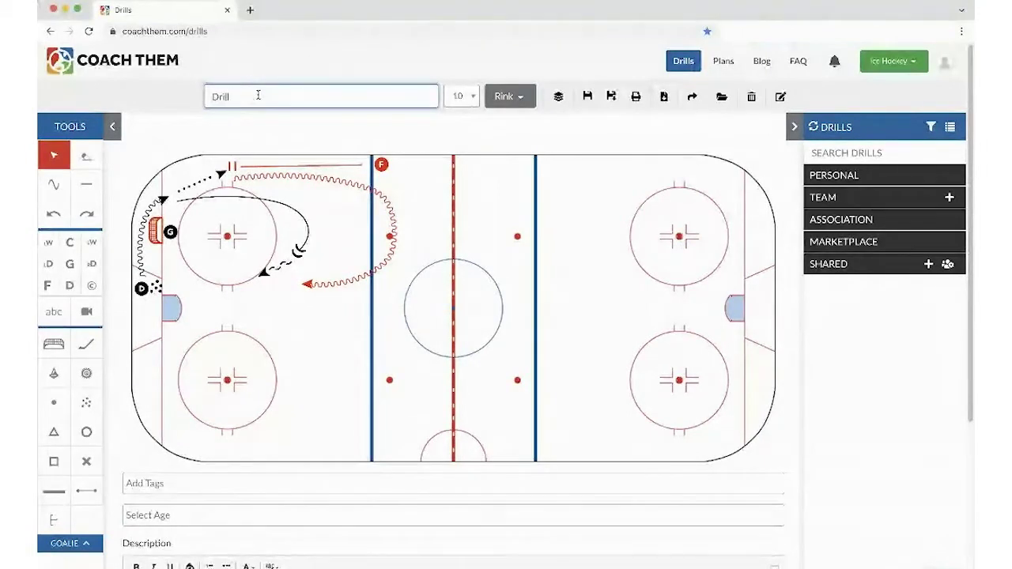
pyautogui.press('BackSpace')
pyautogui.press('BackSpace')
pyautogui.press('BackSpace')
pyautogui.write('Best Drill')
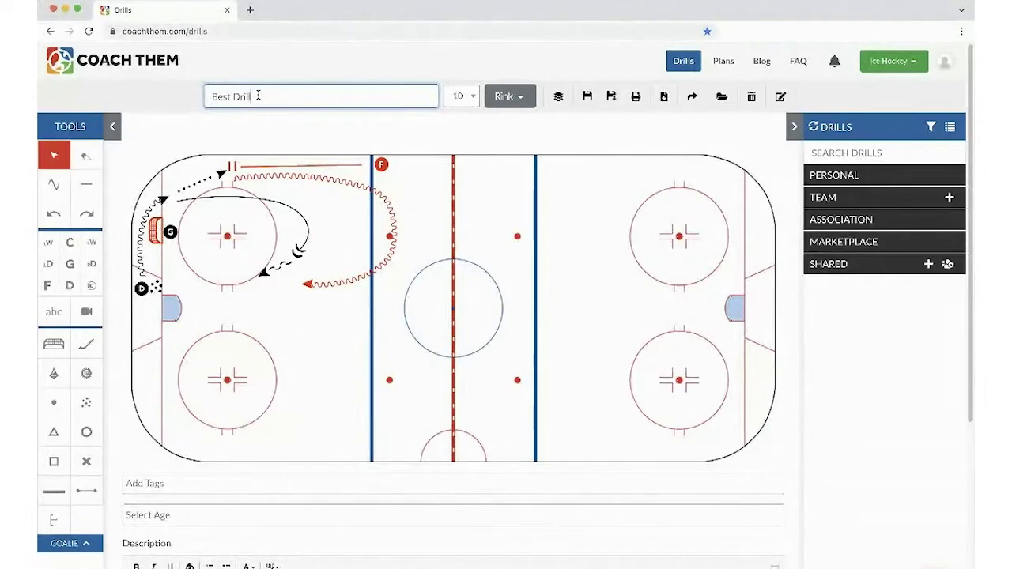
pyautogui.write(' Ever')
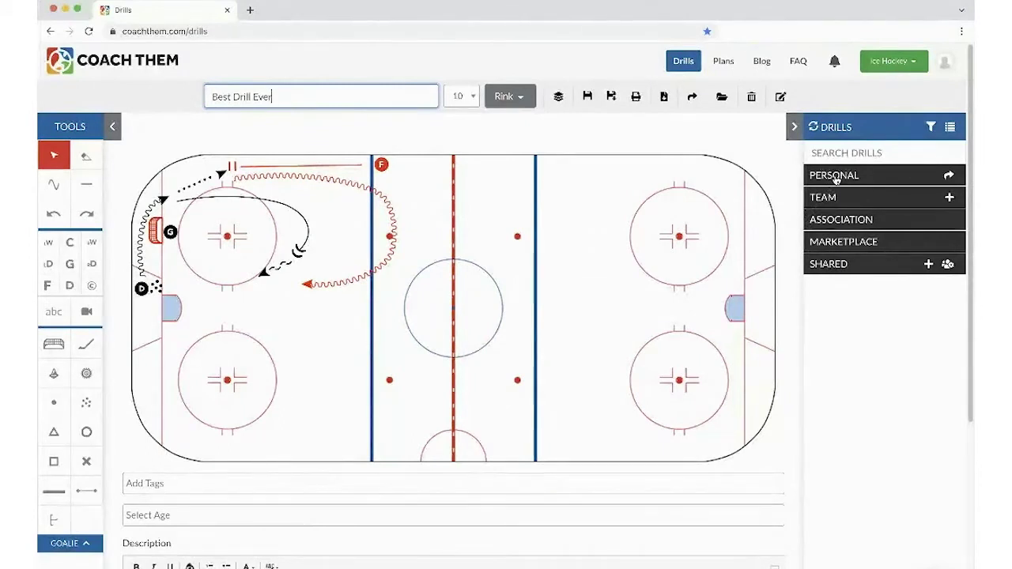
pyautogui.click(835, 175)
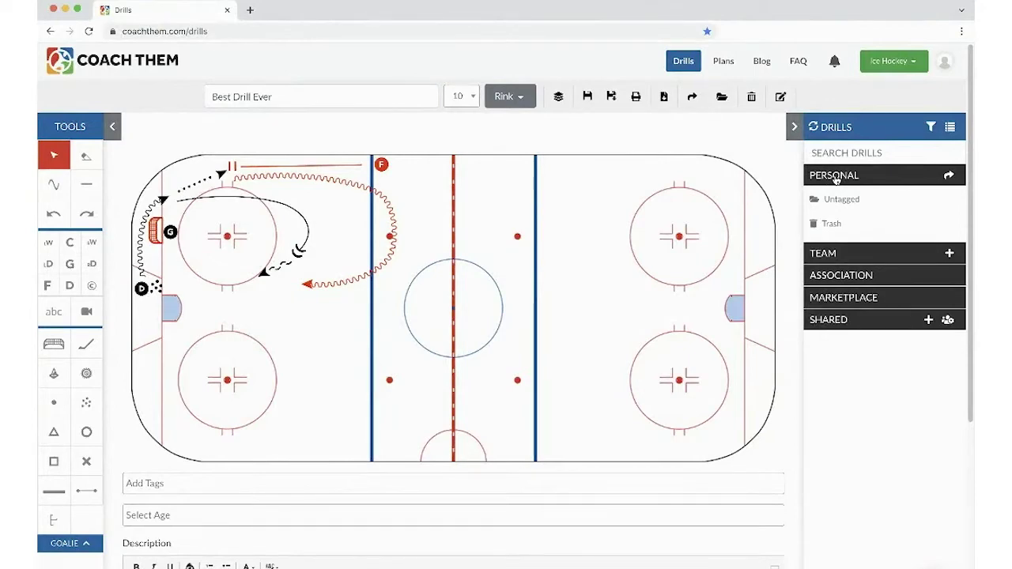
# - Add the 1 vs 1, Favourites and Battle tags to the drill
pyautogui.click(132, 484)
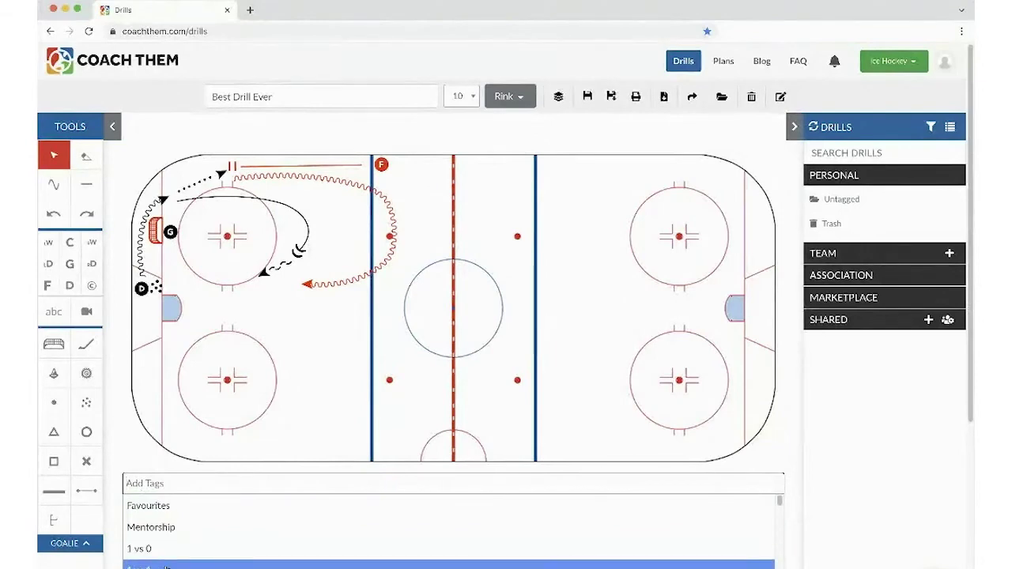
pyautogui.click(166, 566)
pyautogui.click(198, 486)
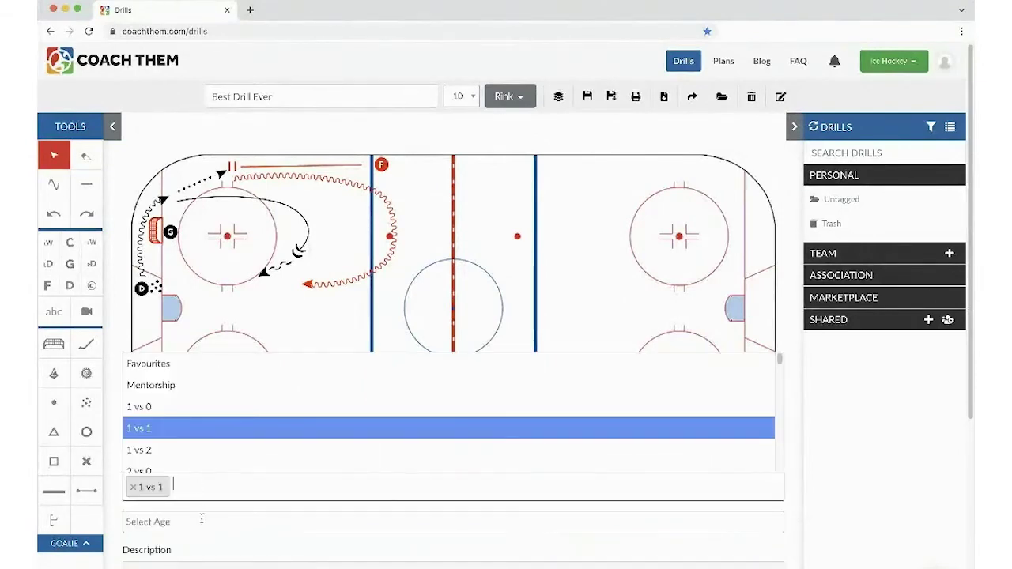
pyautogui.click(192, 364)
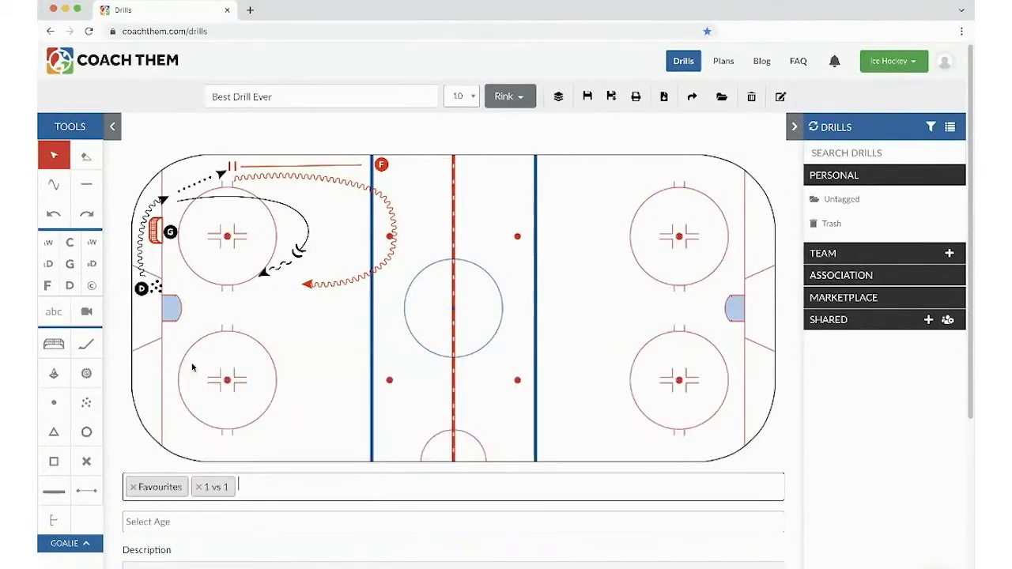
pyautogui.click(265, 486)
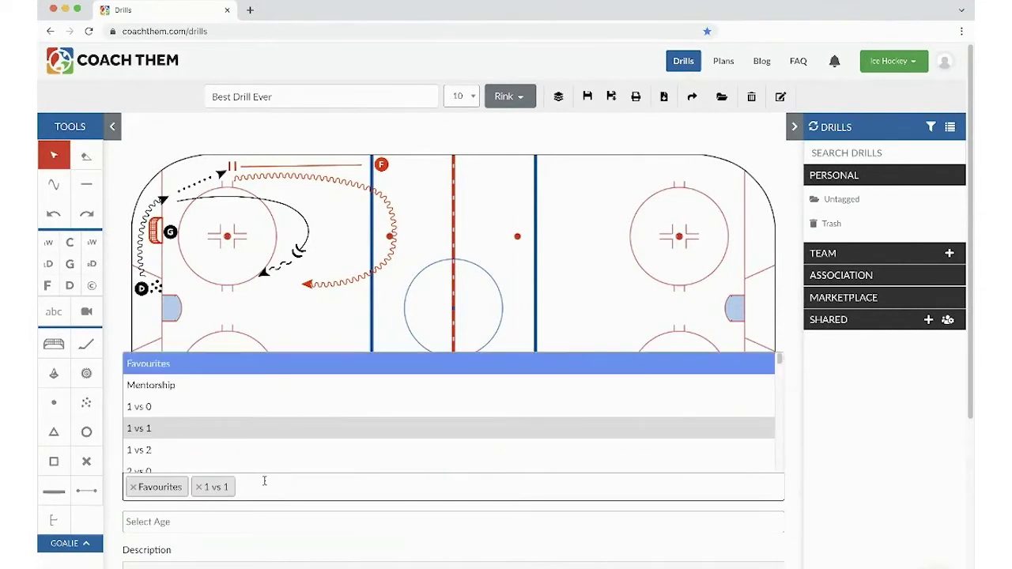
pyautogui.scroll(-5, 264, 460)
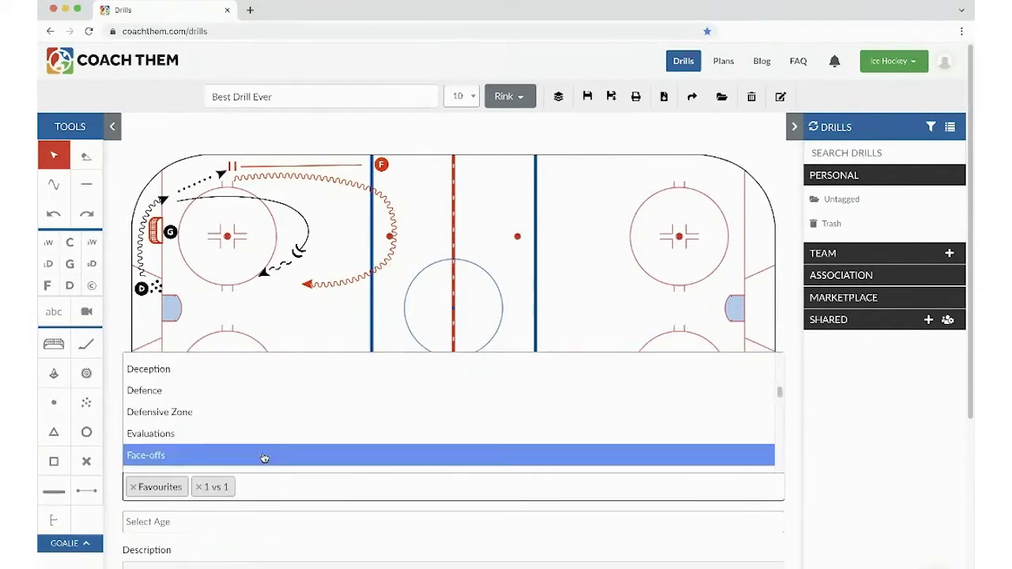
pyautogui.click(264, 486)
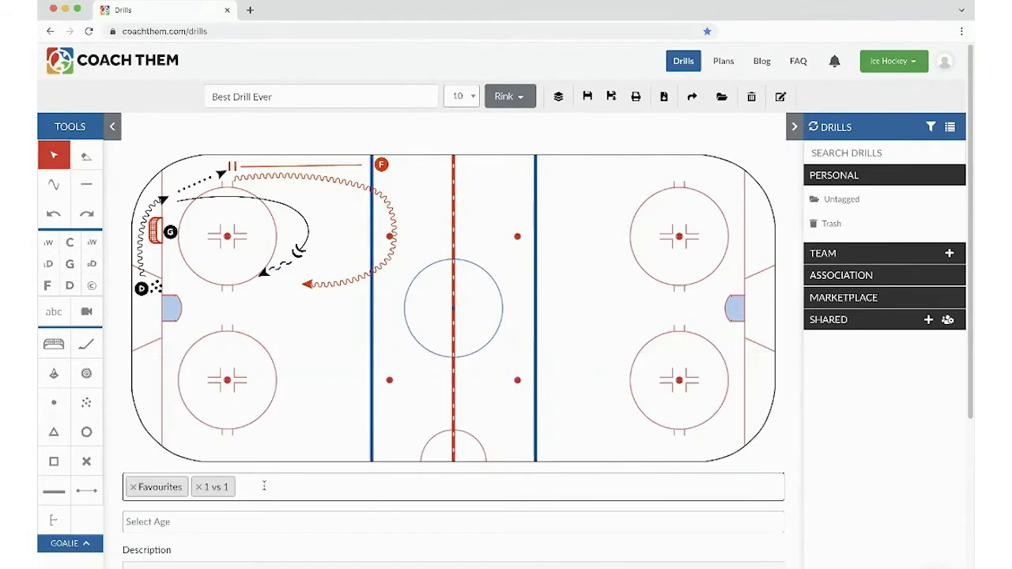
pyautogui.write('bat')
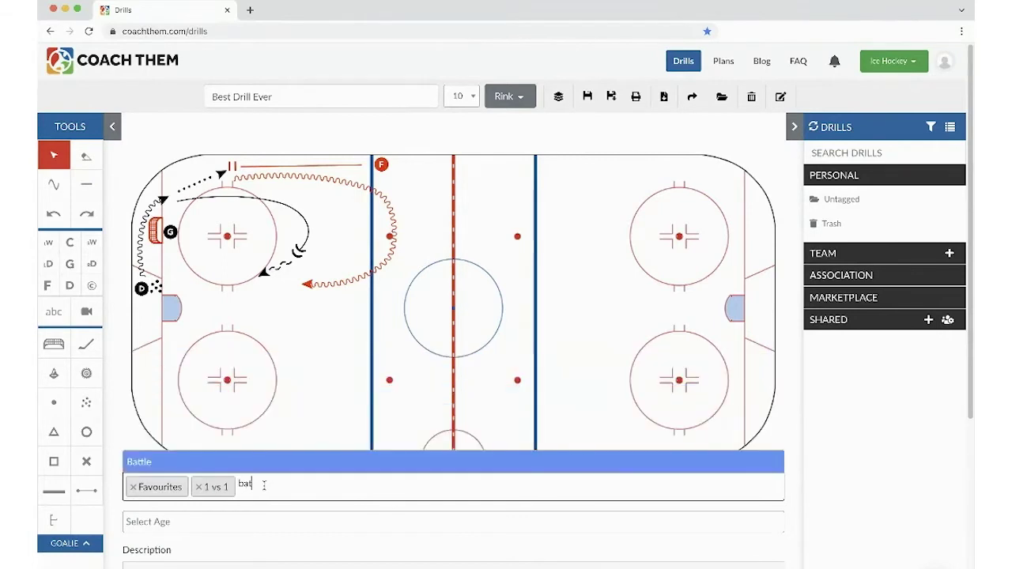
pyautogui.press('Return')
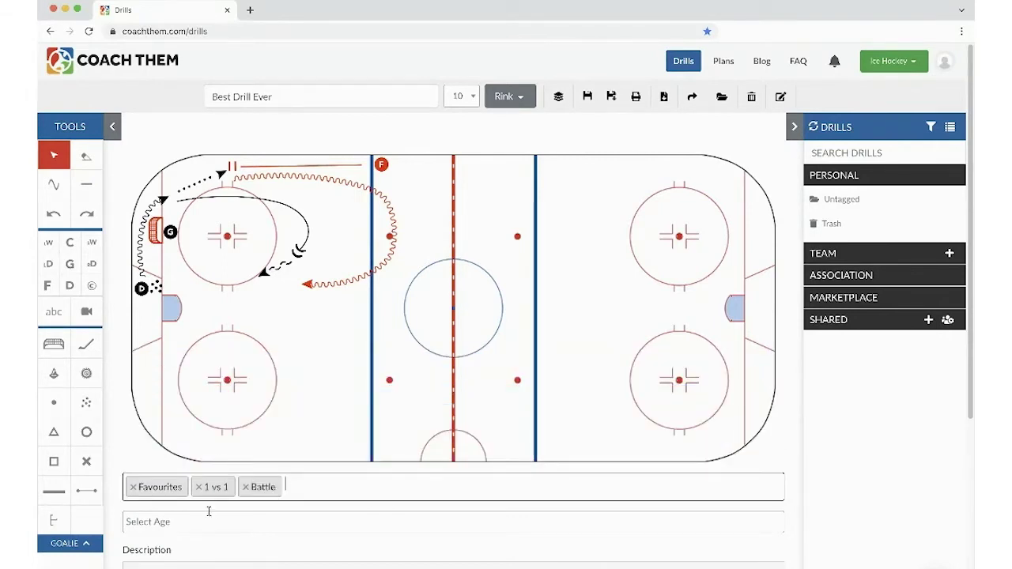
# - Look through the Select Age choices and drill filter options without changing either
pyautogui.click(147, 522)
pyautogui.press('Down')
pyautogui.press('Down')
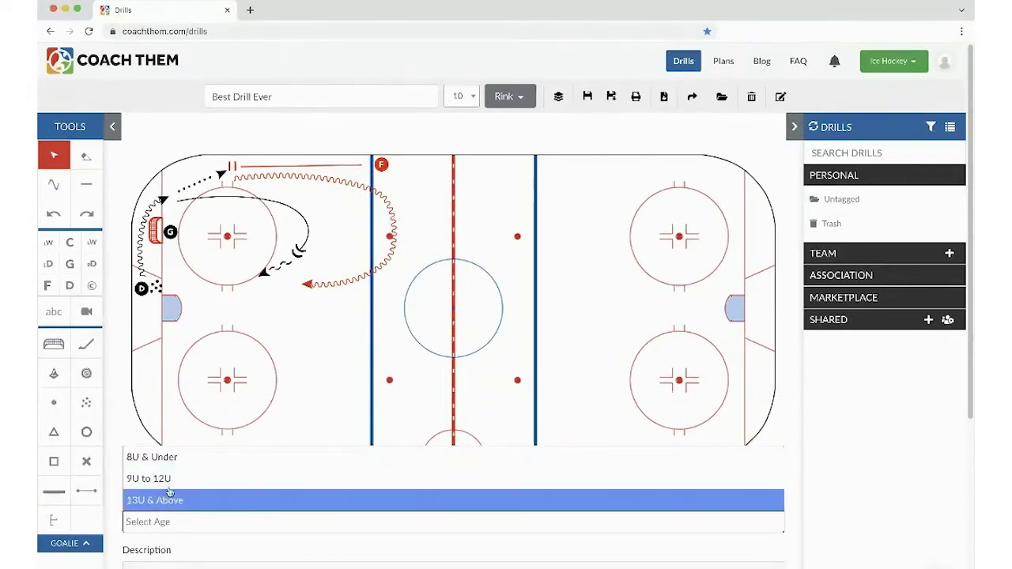
pyautogui.press('Escape')
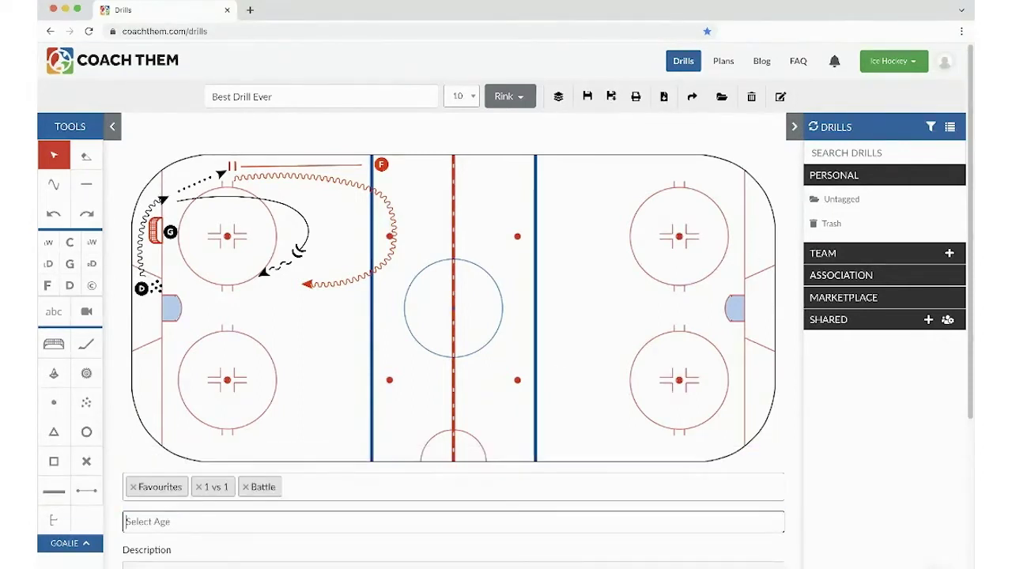
pyautogui.click(930, 127)
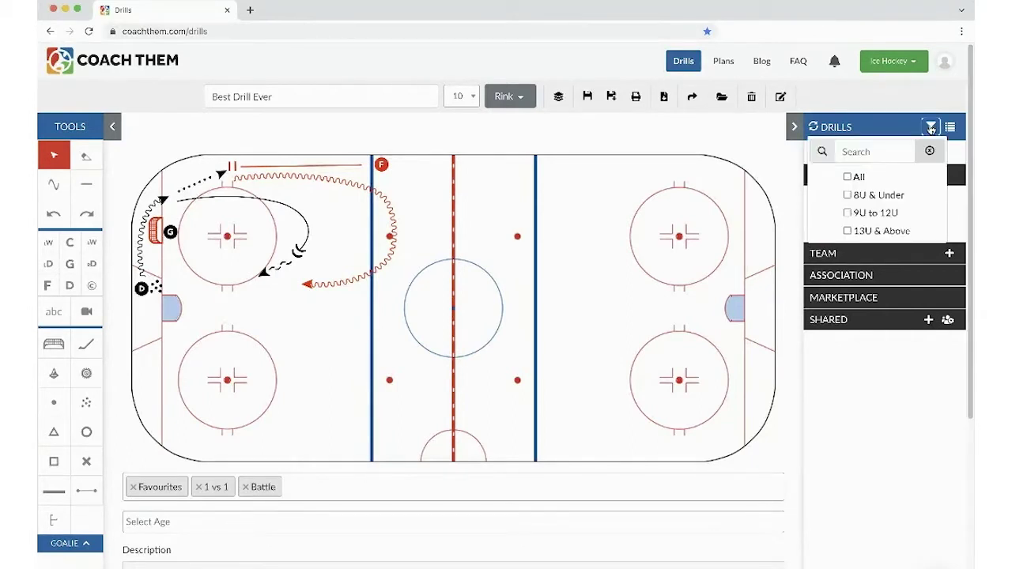
pyautogui.click(931, 128)
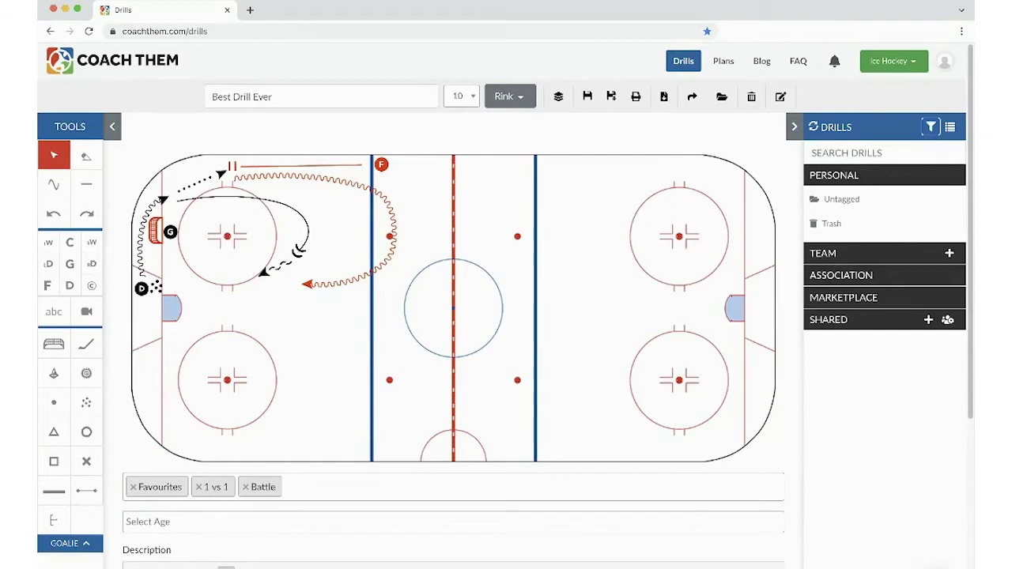
# - Start the description with a Defence icon followed by 'carries puck behind net and passes to'
pyautogui.scroll(-1, 227, 554)
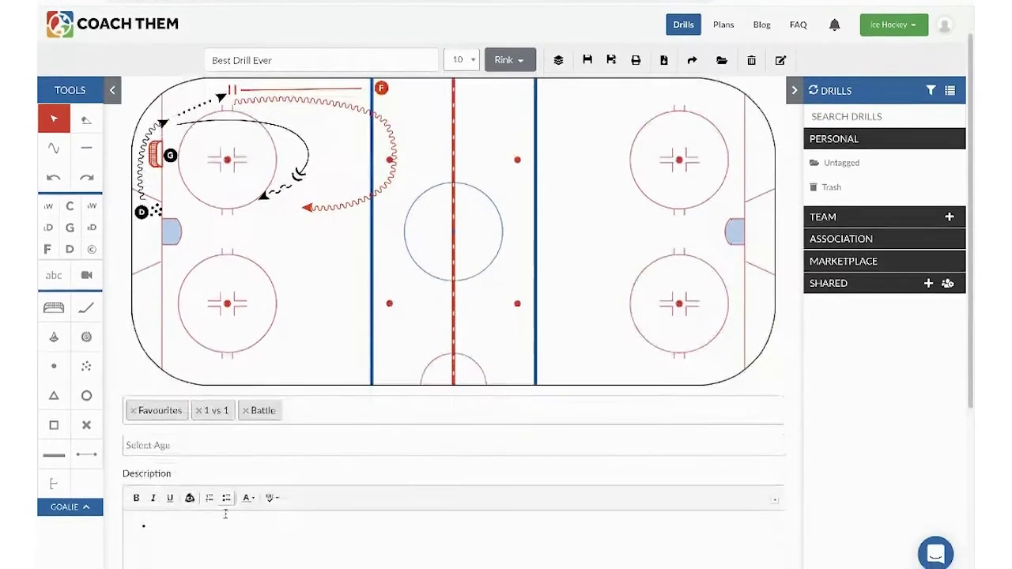
pyautogui.click(181, 512)
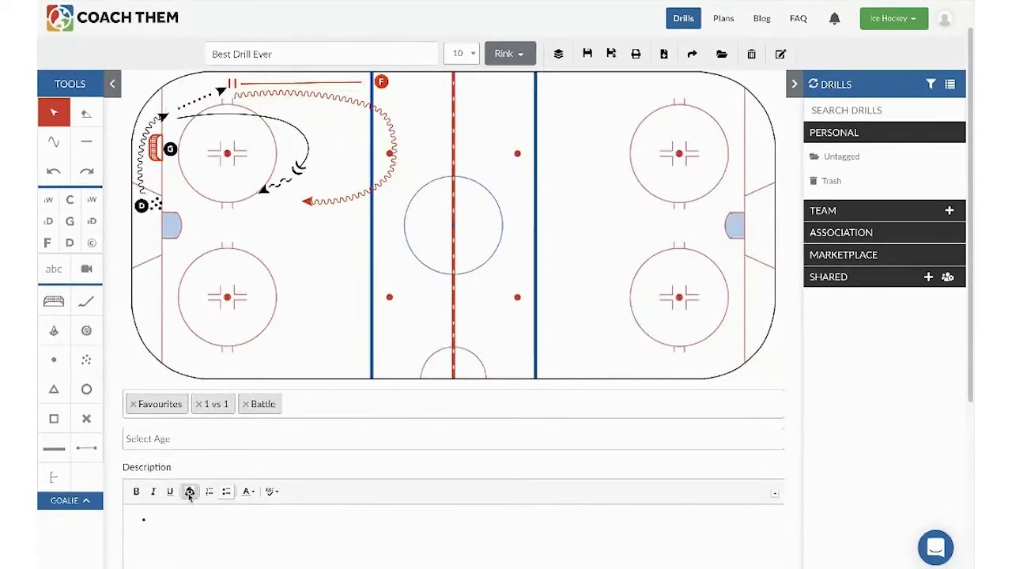
pyautogui.click(190, 491)
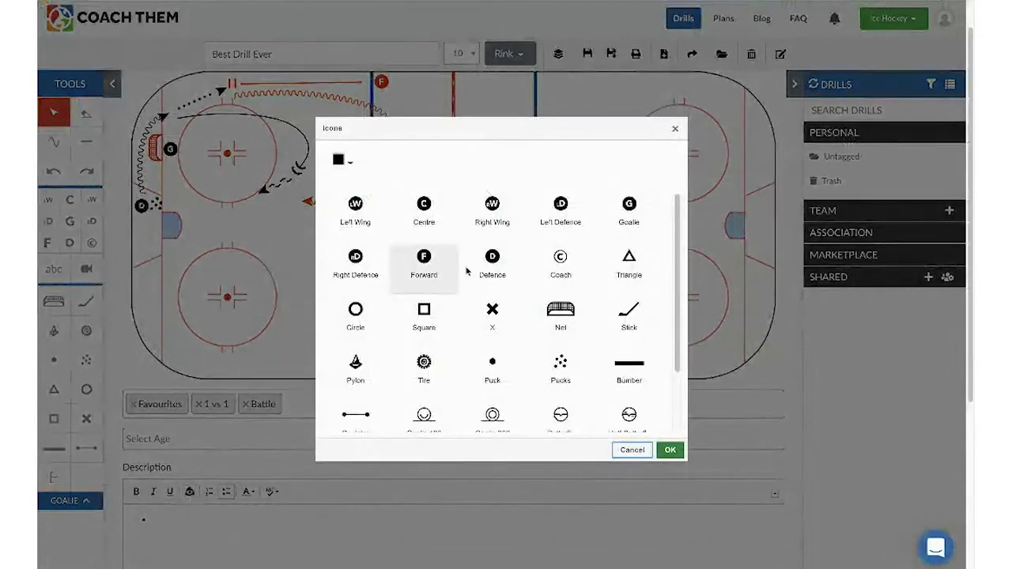
pyautogui.click(492, 269)
pyautogui.click(668, 450)
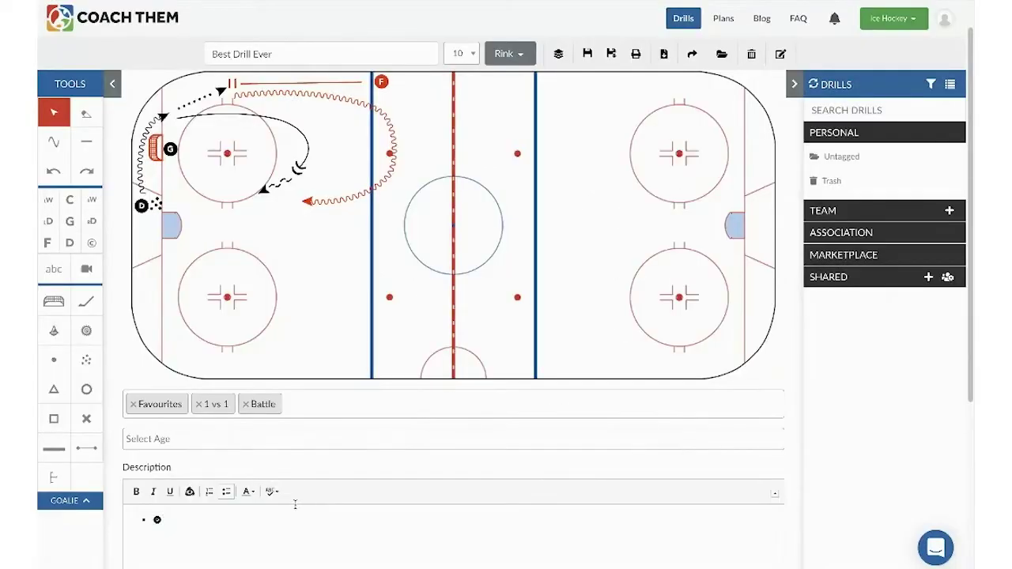
pyautogui.write('carr')
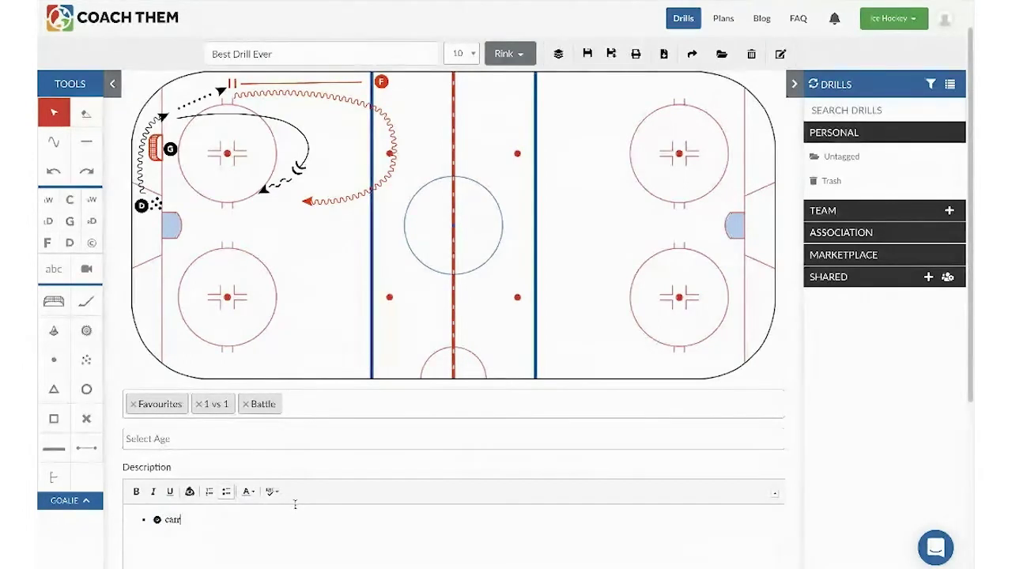
pyautogui.write('ies b')
pyautogui.write('uck behin n')
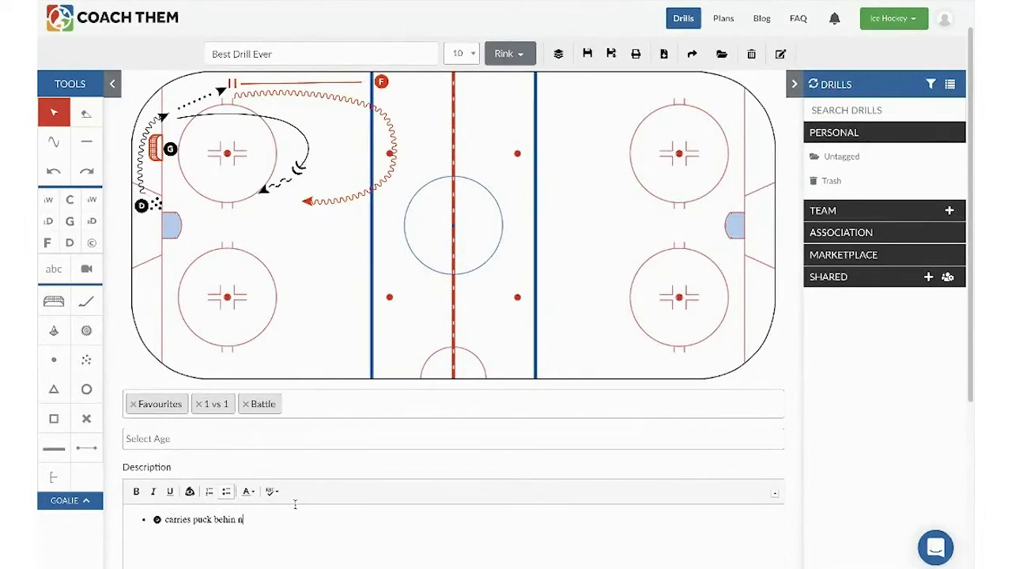
pyautogui.press('BackSpace')
pyautogui.press('BackSpace')
pyautogui.write('d net and passes to')
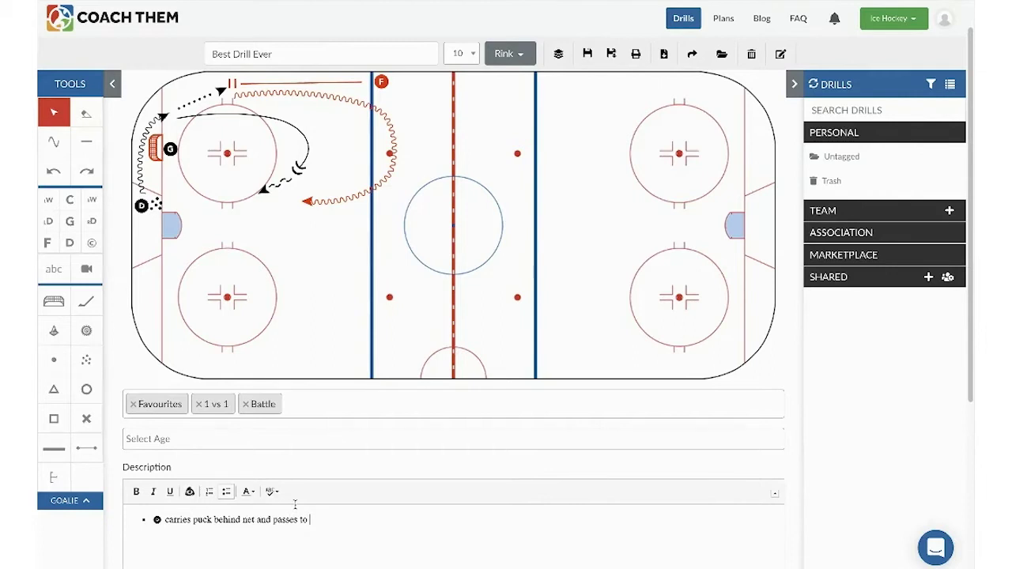
# - Append a red Forward icon after 'passes to' in the description
pyautogui.click(190, 492)
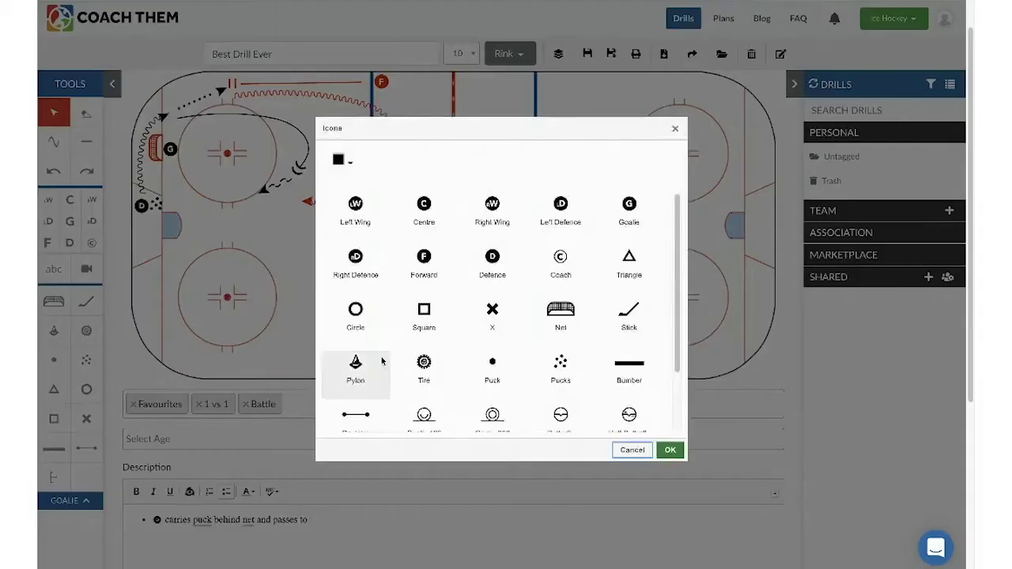
pyautogui.click(424, 265)
pyautogui.click(348, 161)
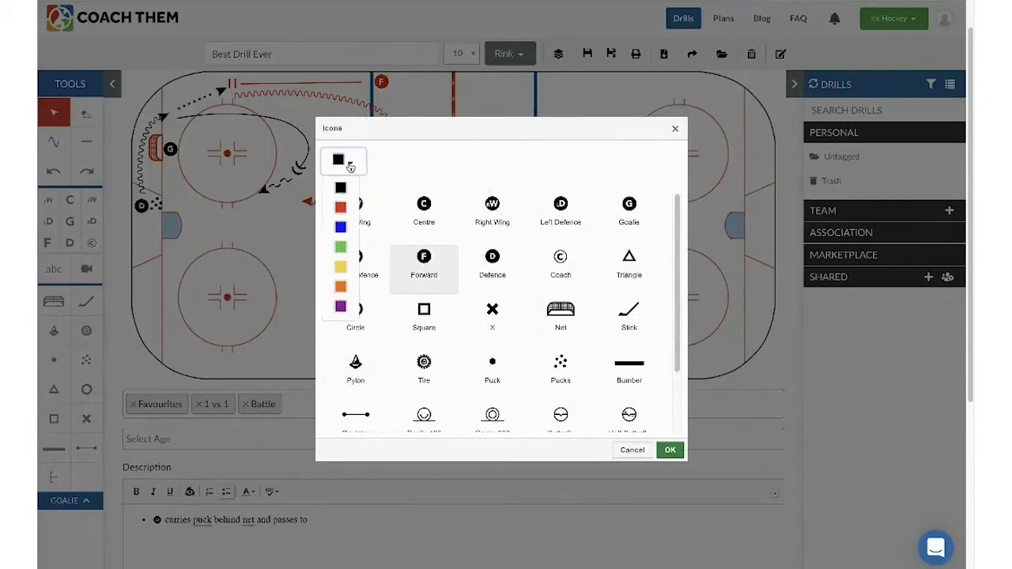
pyautogui.click(347, 209)
pyautogui.click(670, 450)
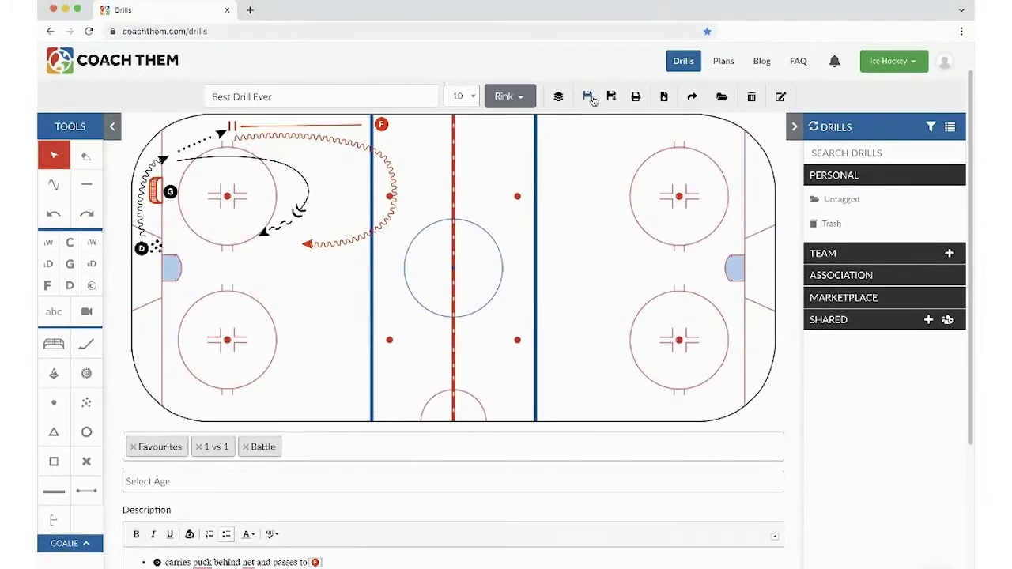
# - Save the drill and confirm it appears in the 1 vs 1 and Battle folders, then collapse 1 vs 1
pyautogui.click(588, 97)
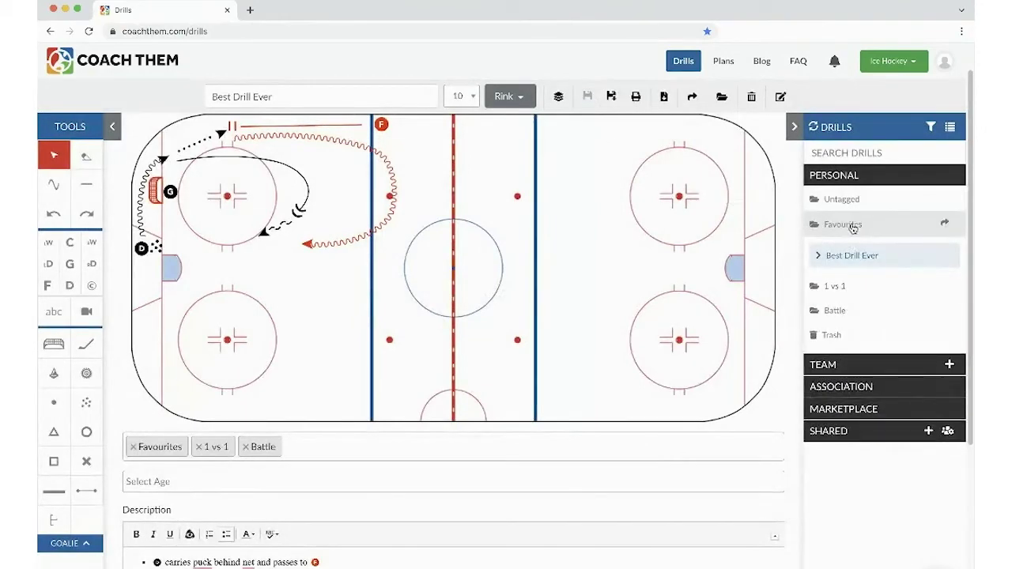
pyautogui.click(836, 286)
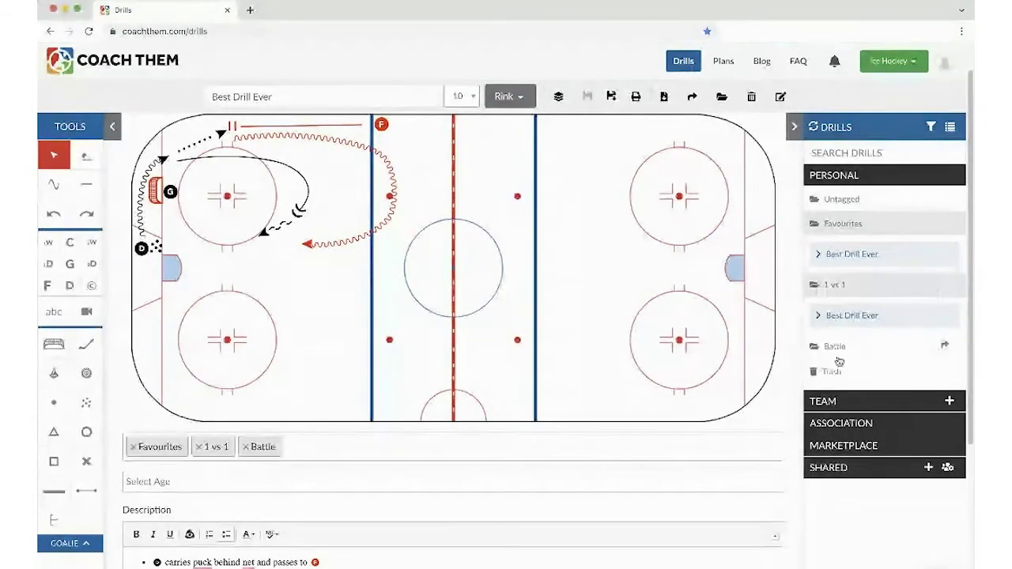
pyautogui.click(837, 347)
pyautogui.click(839, 348)
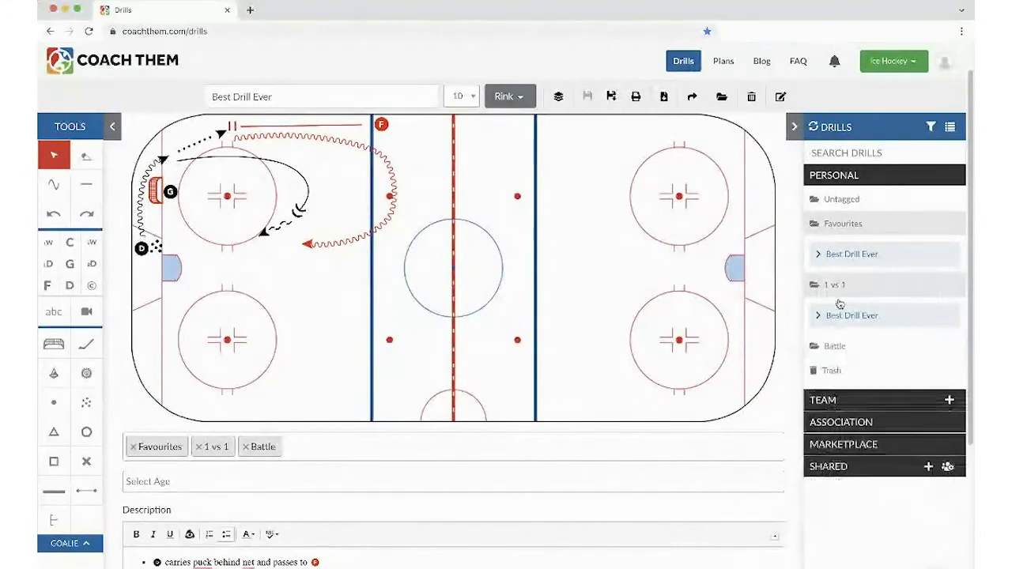
pyautogui.click(839, 288)
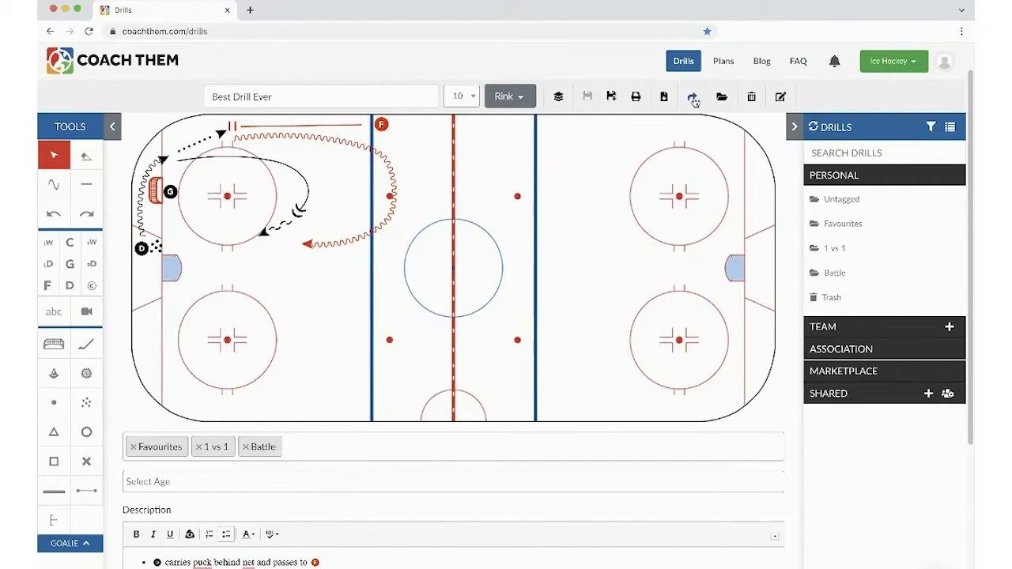
# - Share Best Drill Ever with team AAA - U12 and close the sharing window
pyautogui.click(693, 97)
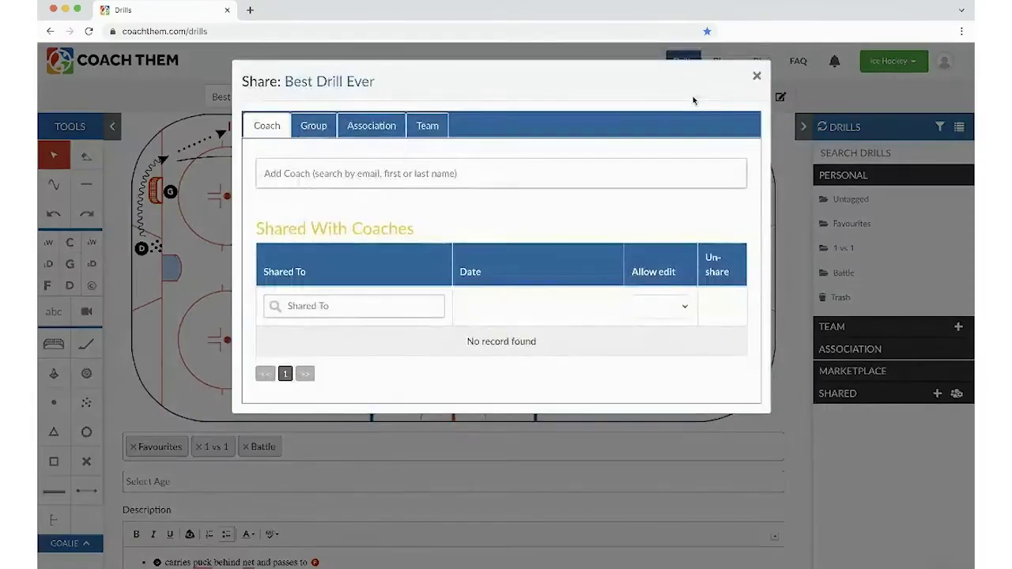
pyautogui.click(428, 127)
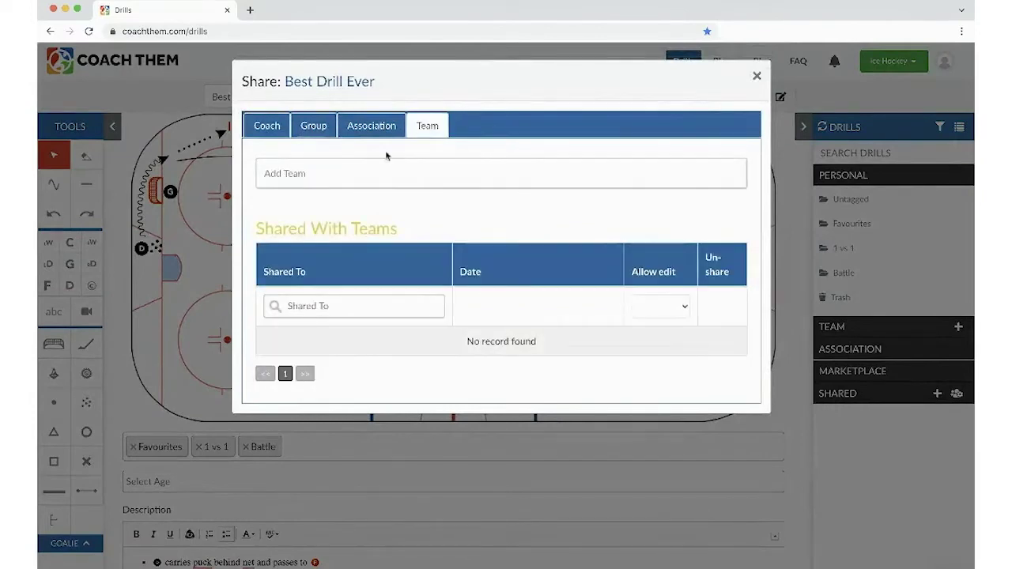
pyautogui.click(309, 173)
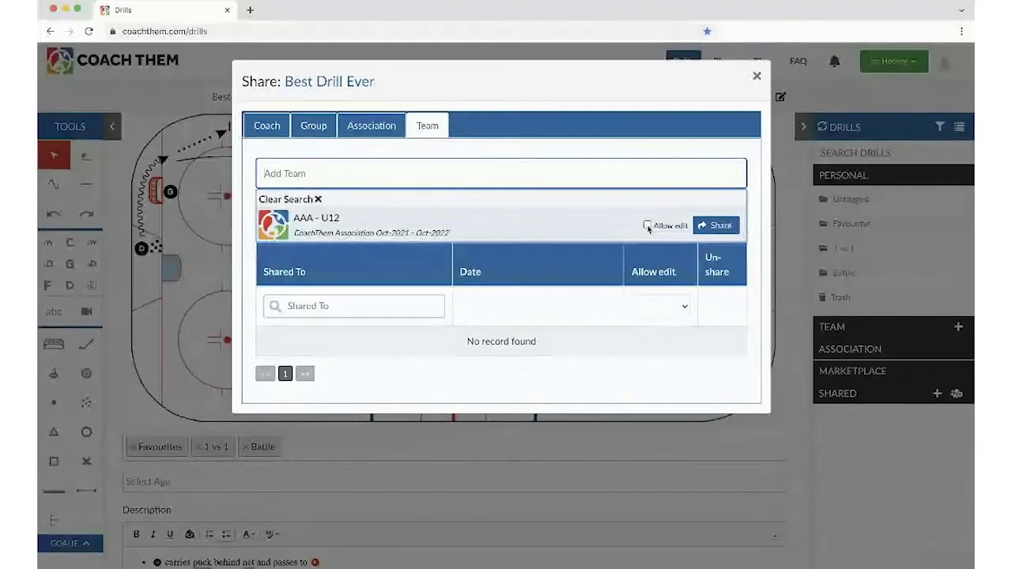
pyautogui.click(647, 226)
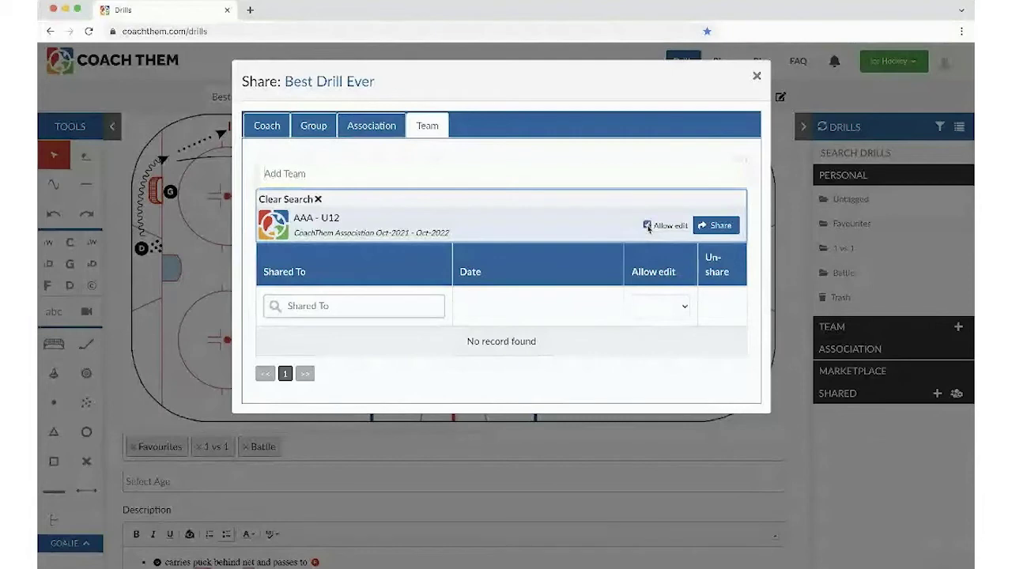
pyautogui.click(700, 228)
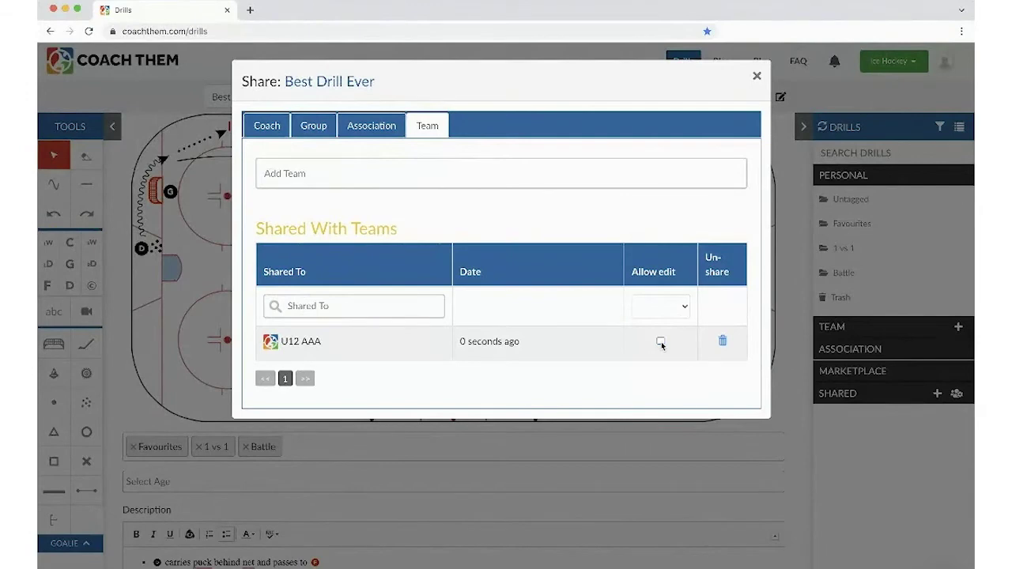
pyautogui.click(757, 77)
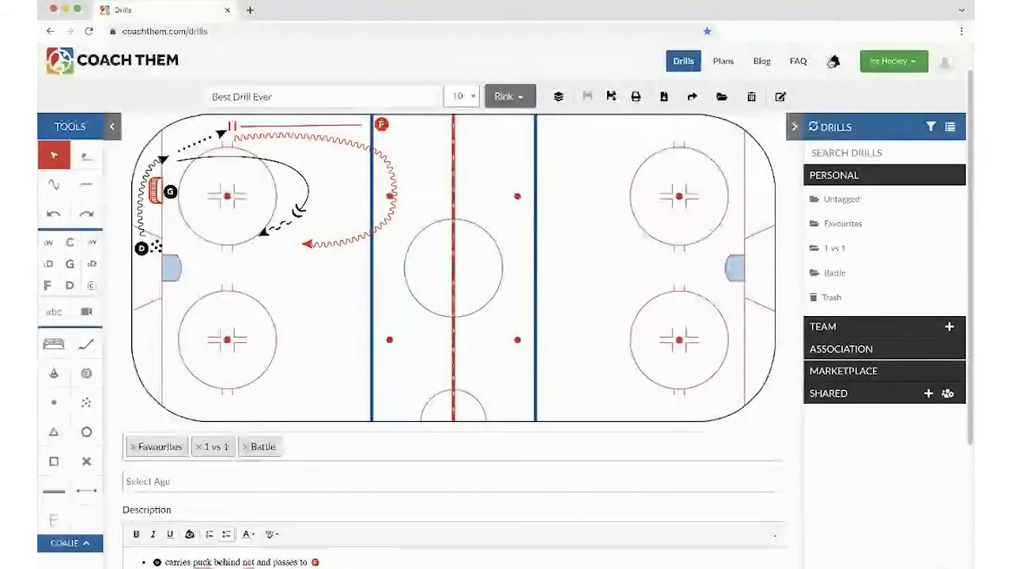
# - Confirm Best Drill Ever is in U12 AAA's Recent drills, then collapse the Team and Personal libraries
pyautogui.click(826, 327)
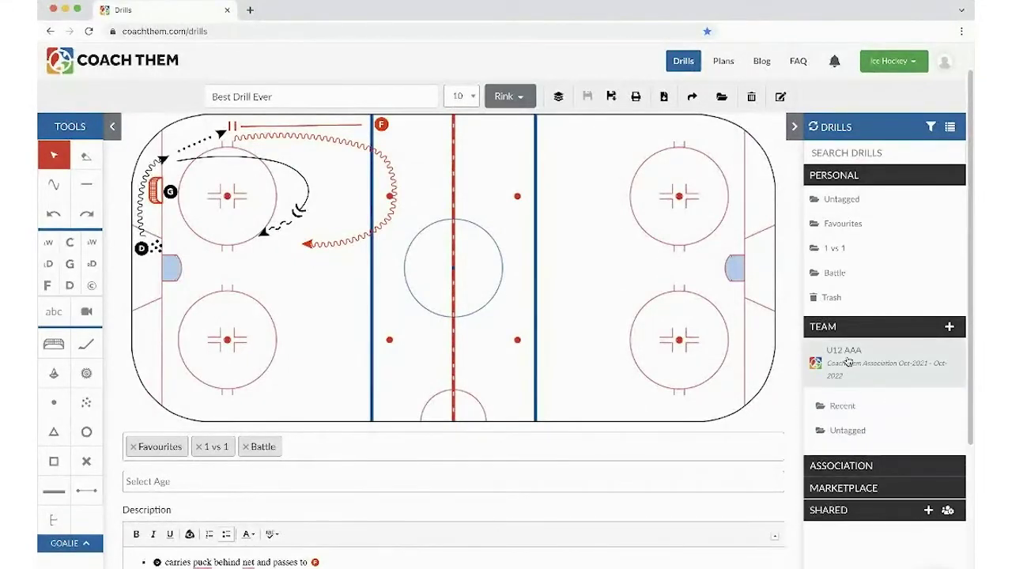
pyautogui.click(843, 406)
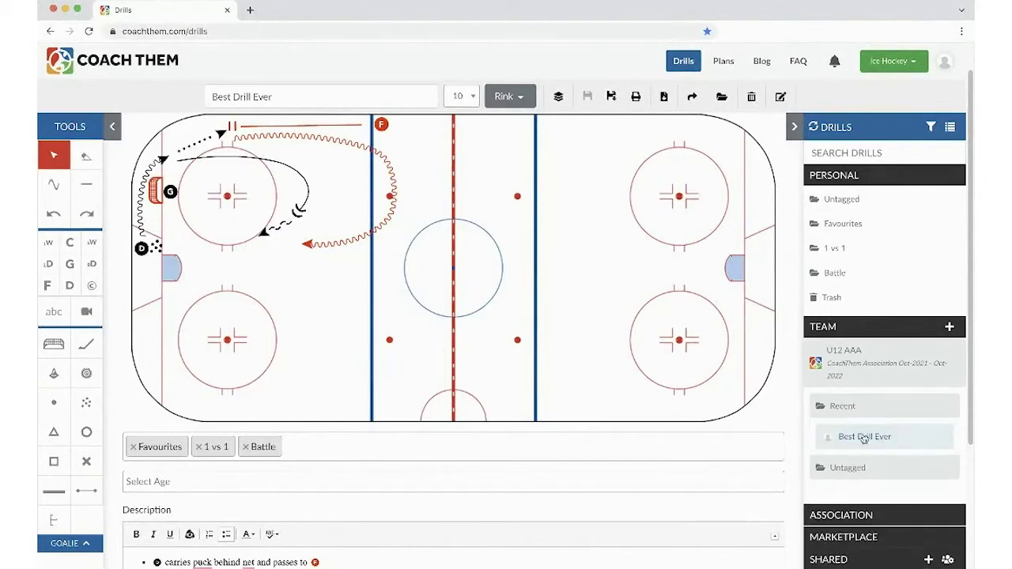
pyautogui.click(840, 363)
pyautogui.click(827, 327)
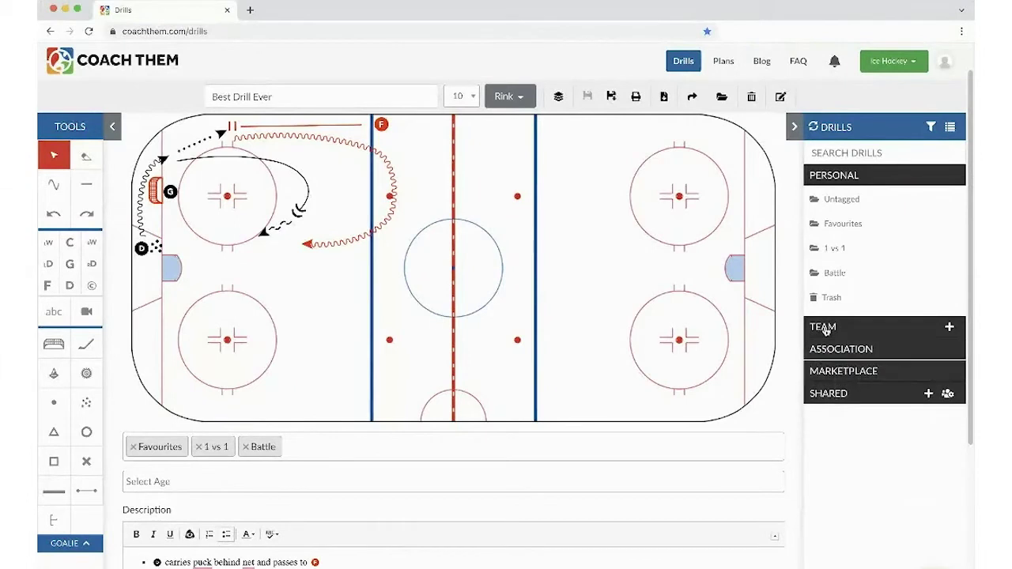
pyautogui.click(843, 177)
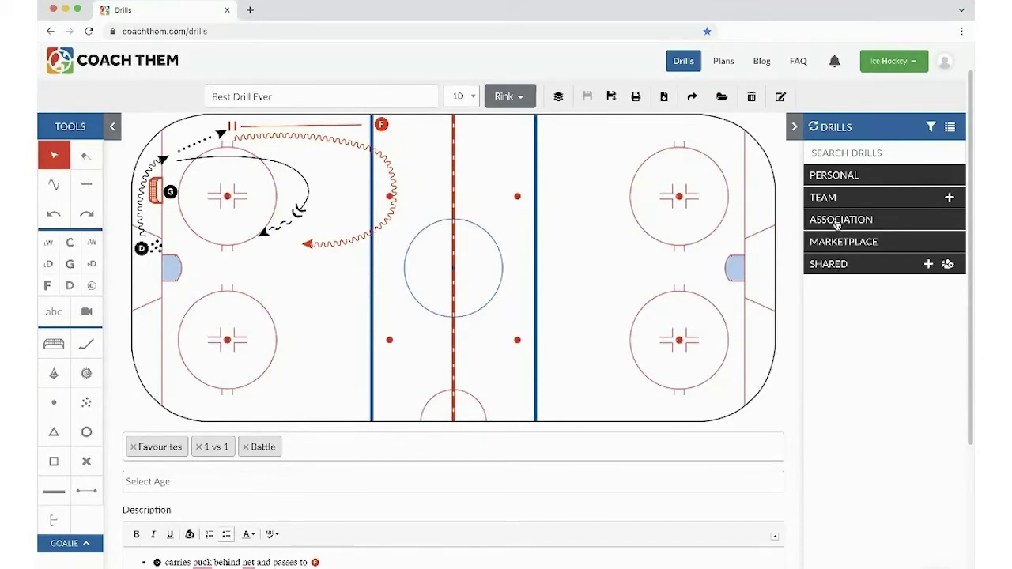
# - Peek at the Team and Association libraries, then expand the Marketplace library
pyautogui.moveTo(836, 186)
pyautogui.click(833, 197)
pyautogui.click(832, 197)
pyautogui.click(838, 224)
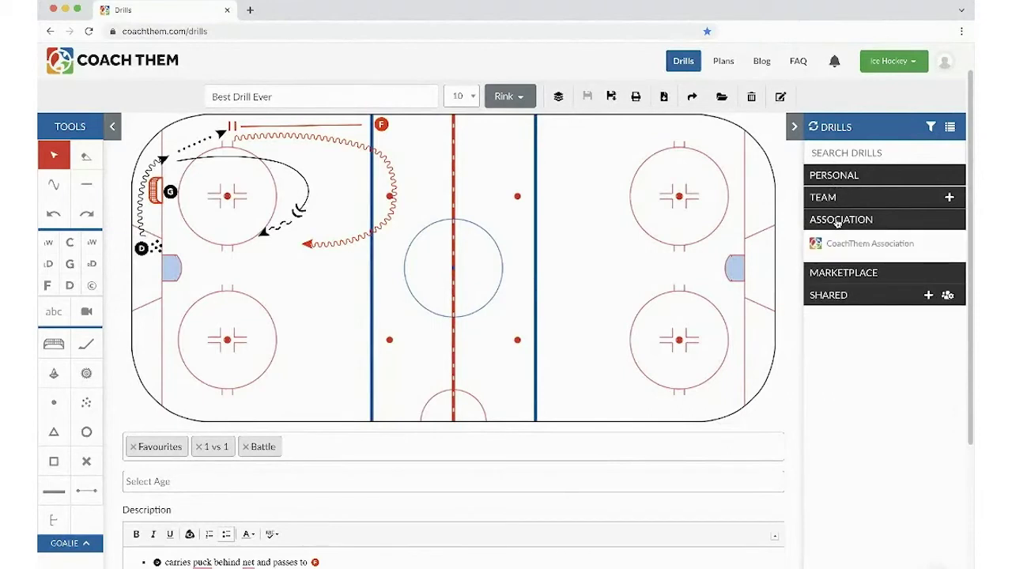
pyautogui.click(838, 224)
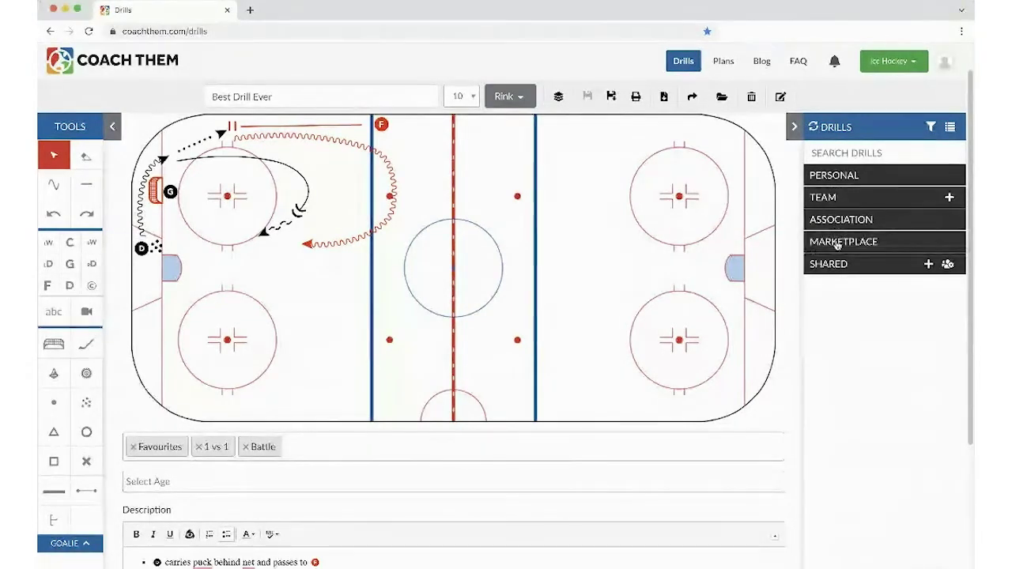
pyautogui.click(838, 243)
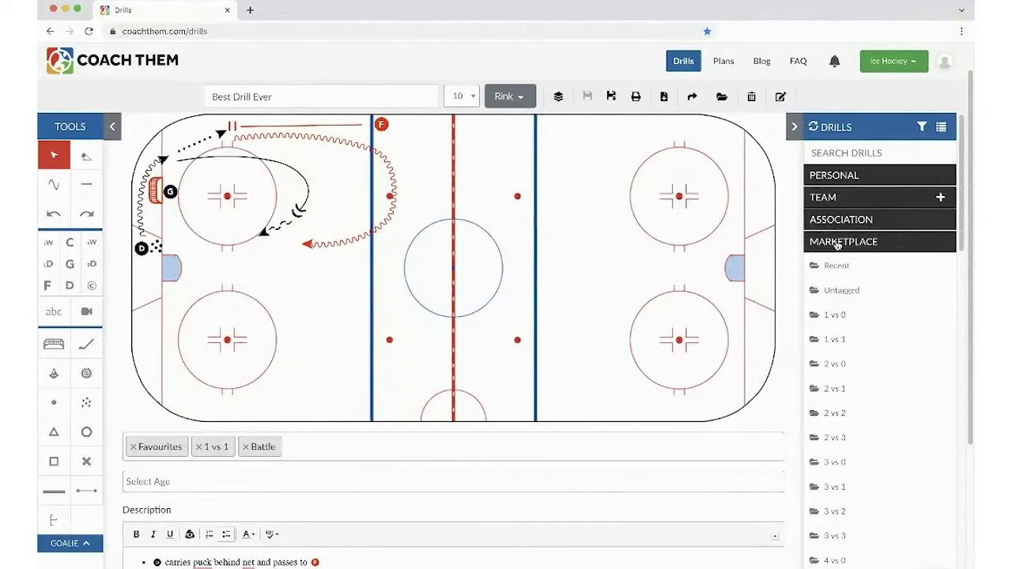
# - Browse Association > CoachThem Association > 1 vs 0 drills and load Wide OZ Entry onto the rink
pyautogui.click(837, 243)
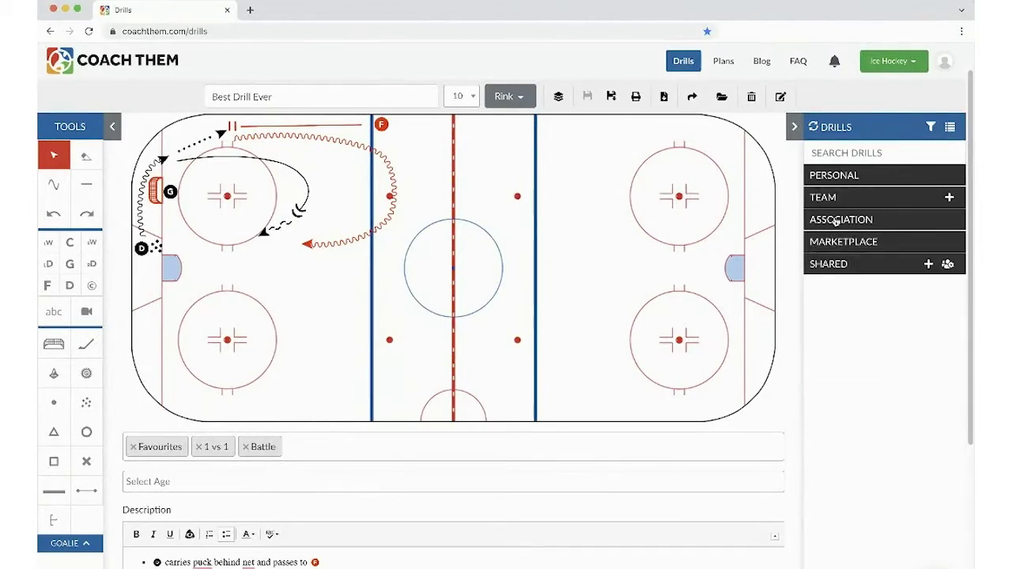
pyautogui.click(837, 221)
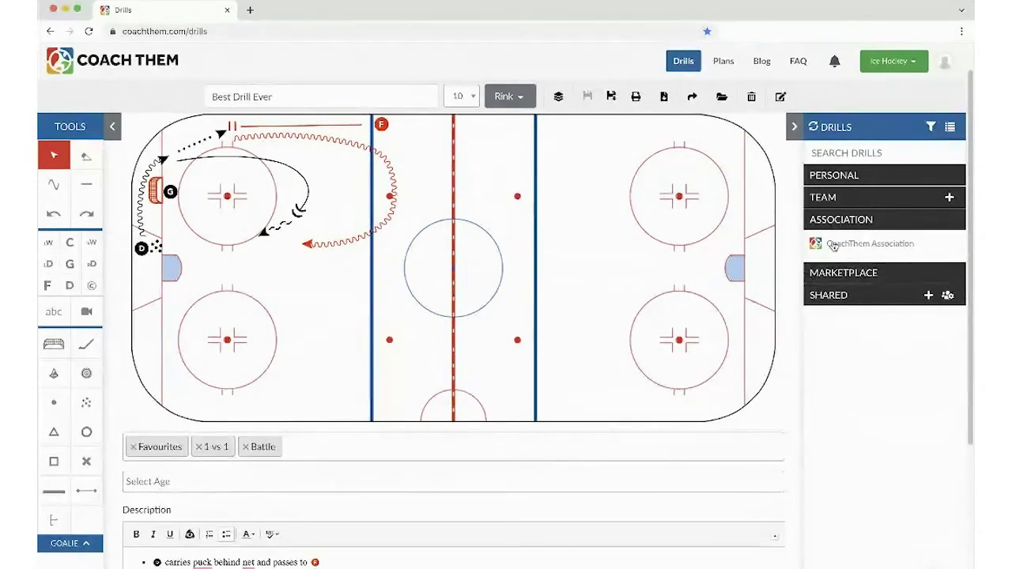
pyautogui.click(834, 246)
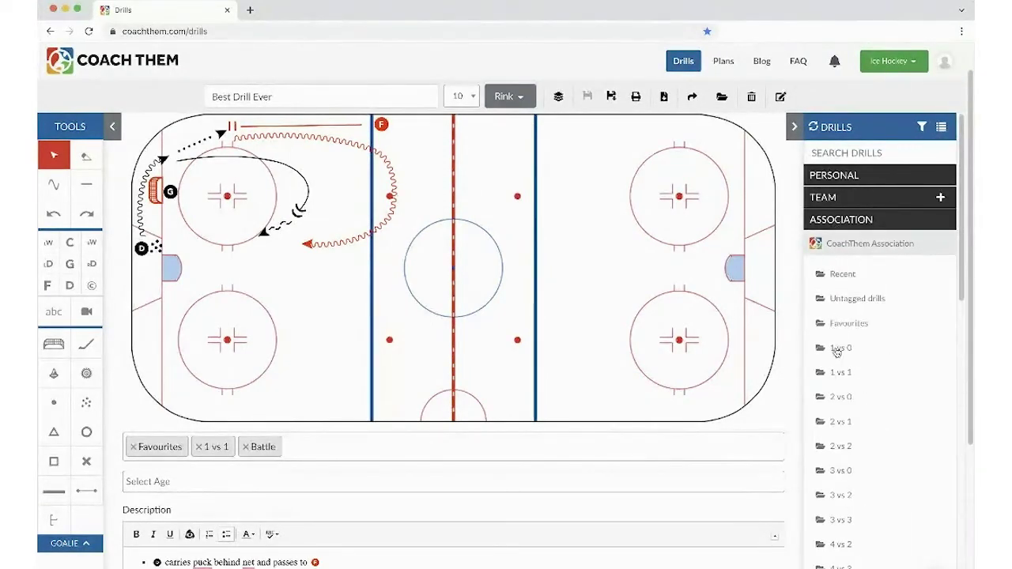
pyautogui.click(837, 352)
pyautogui.click(847, 382)
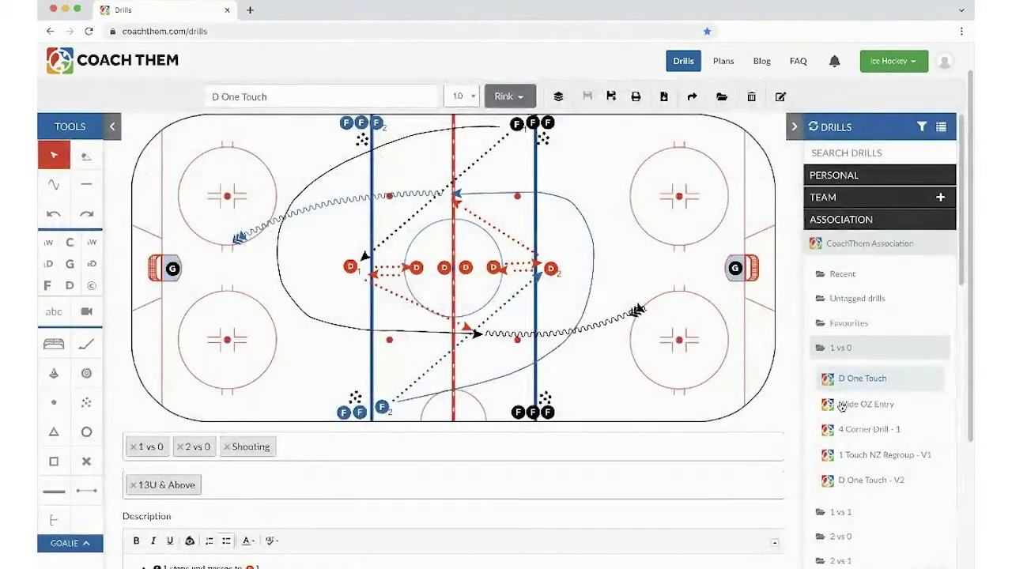
pyautogui.click(843, 406)
pyautogui.click(843, 431)
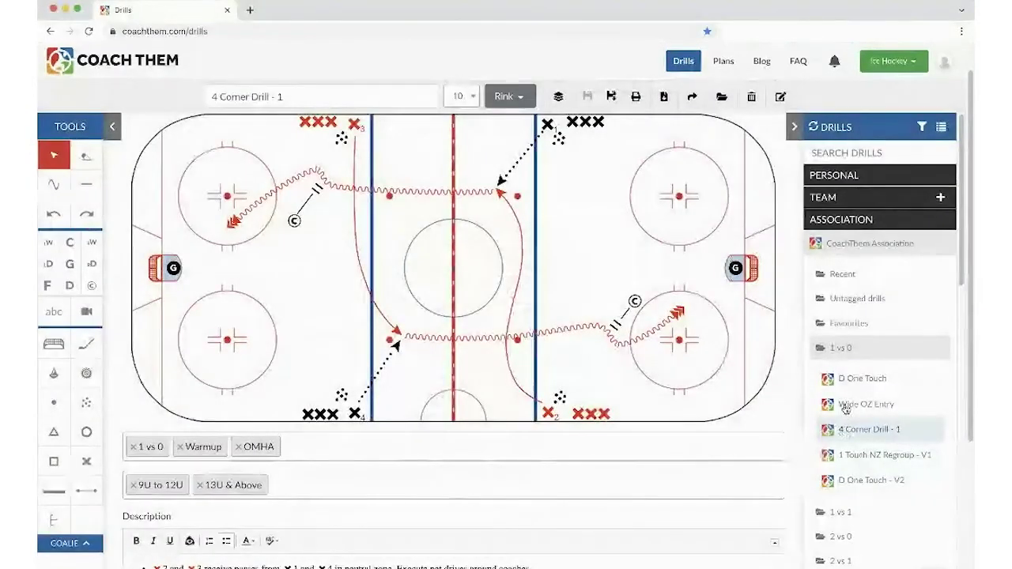
pyautogui.click(845, 407)
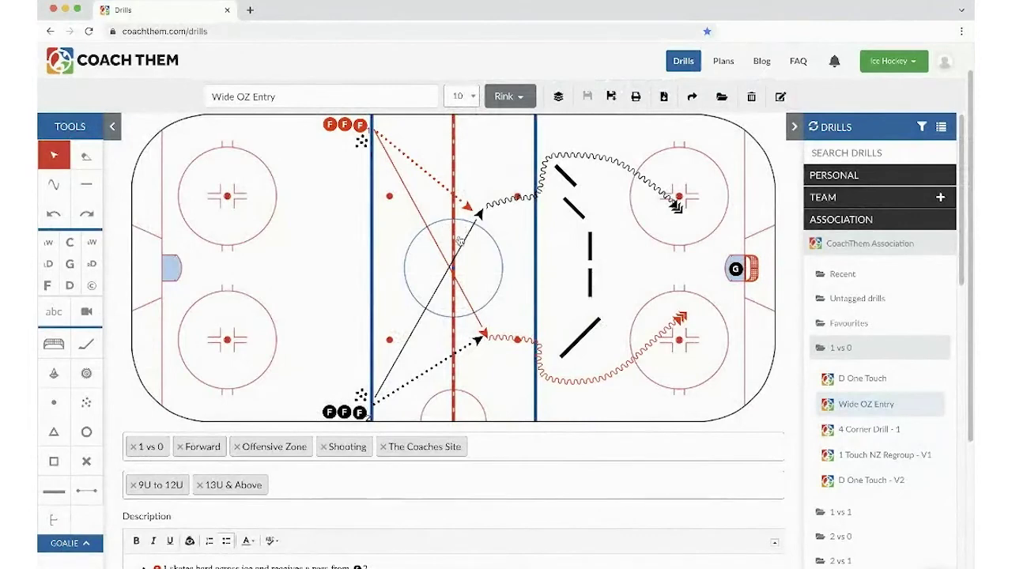
pyautogui.click(851, 350)
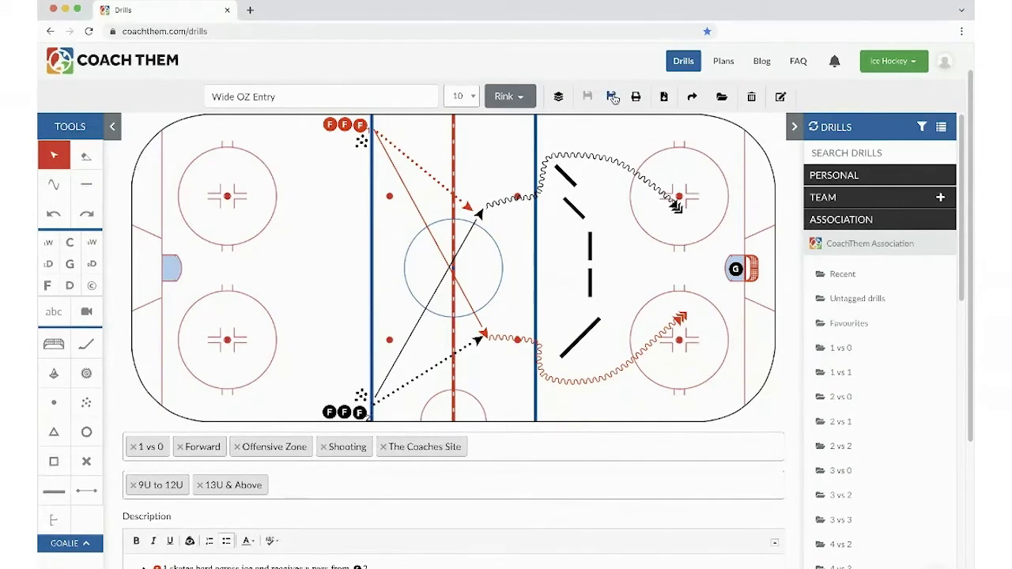
# - Save a personal copy of Wide OZ Entry with a name and 'Alternate Version' suffix
pyautogui.click(613, 97)
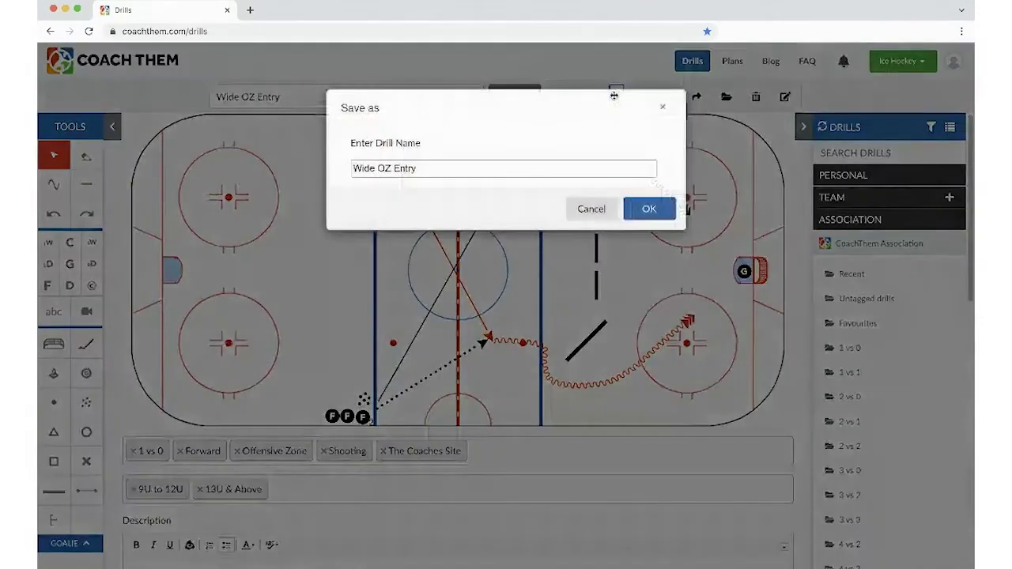
pyautogui.click(427, 170)
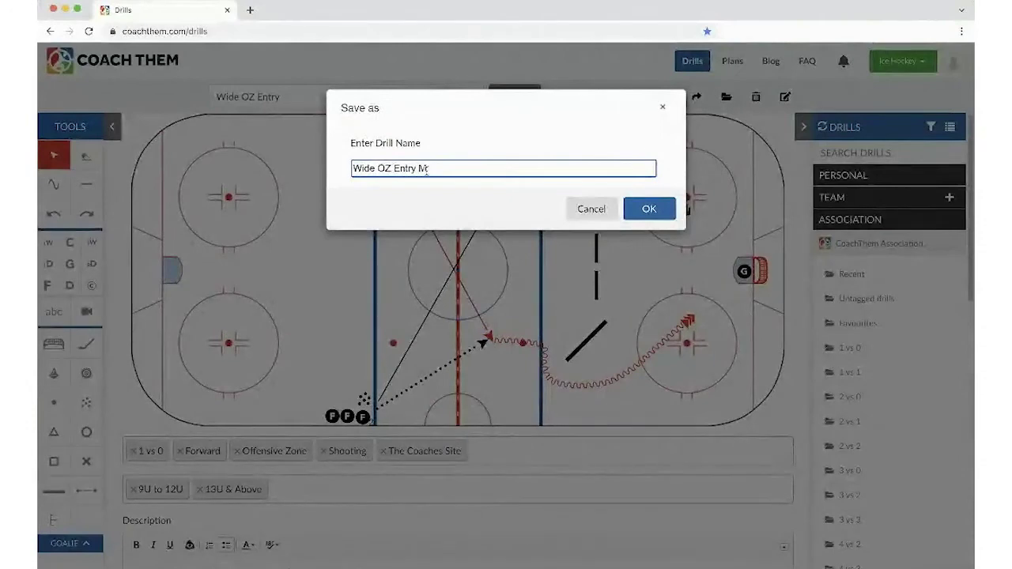
pyautogui.write('MIKE Alternate Vers')
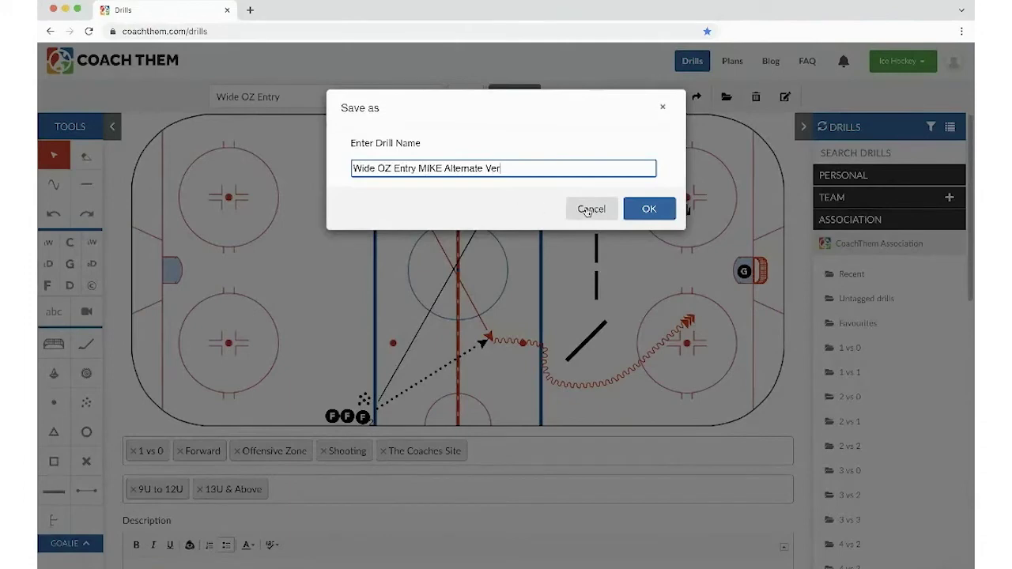
pyautogui.write('ion')
pyautogui.click(669, 212)
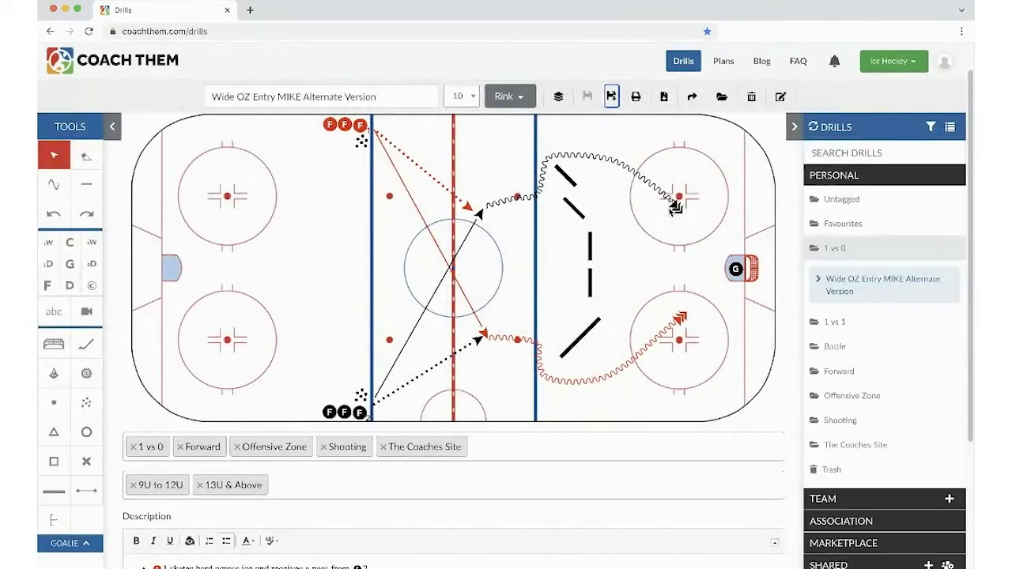
# - Bend the red diagonal passing line into a wide leftward curve
pyautogui.click(429, 234)
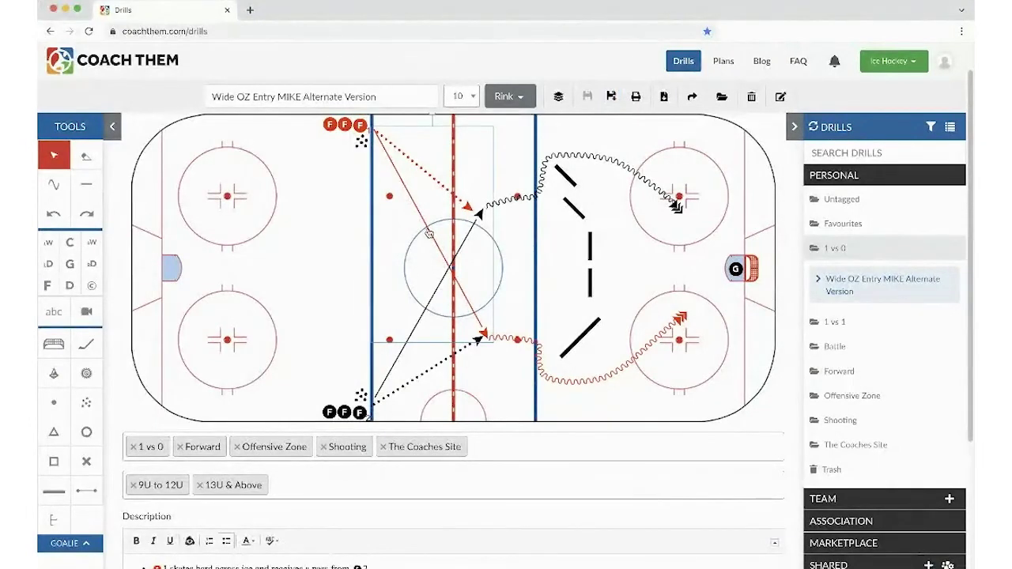
pyautogui.click(477, 326)
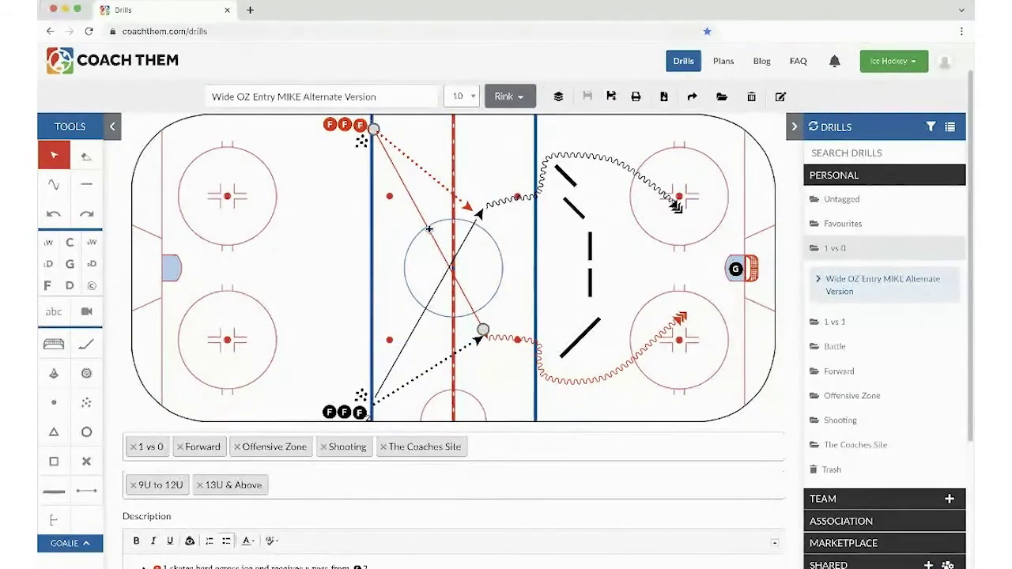
pyautogui.moveTo(427, 230); pyautogui.dragTo(204, 342)
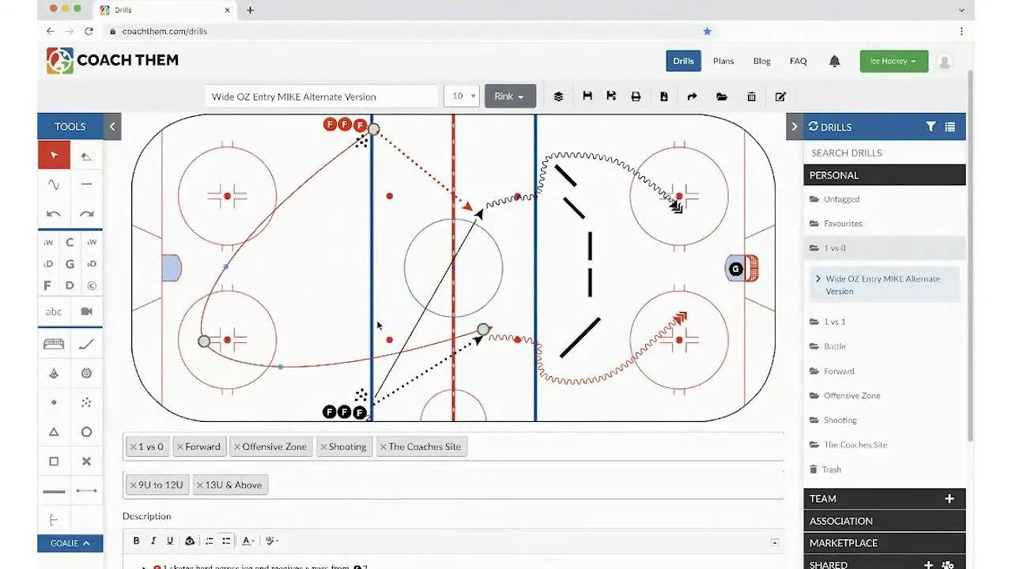
# - Curve the black line around the left faceoff circle, save the drill, and fold Personal away
pyautogui.click(417, 326)
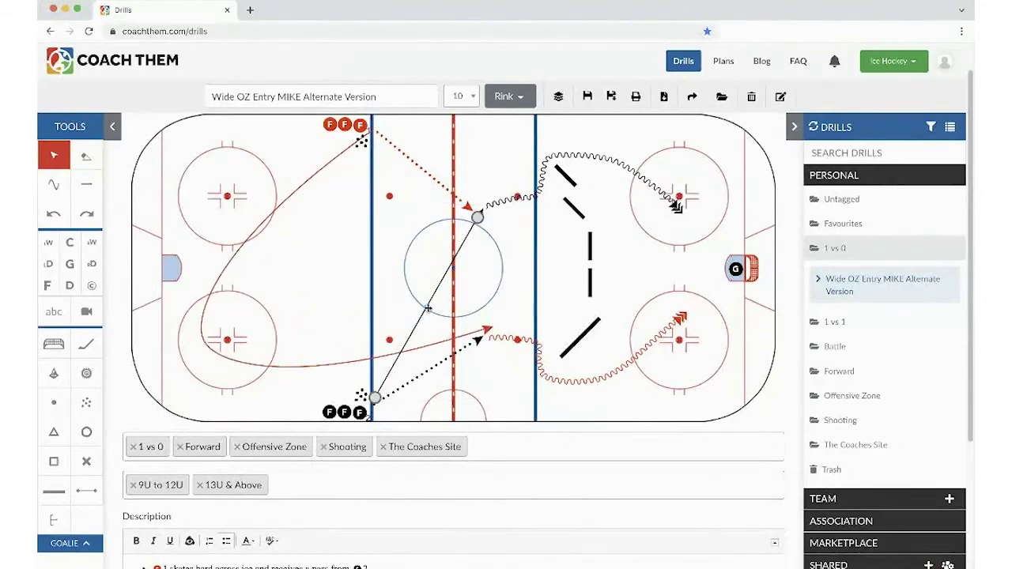
pyautogui.moveTo(428, 308); pyautogui.dragTo(219, 191)
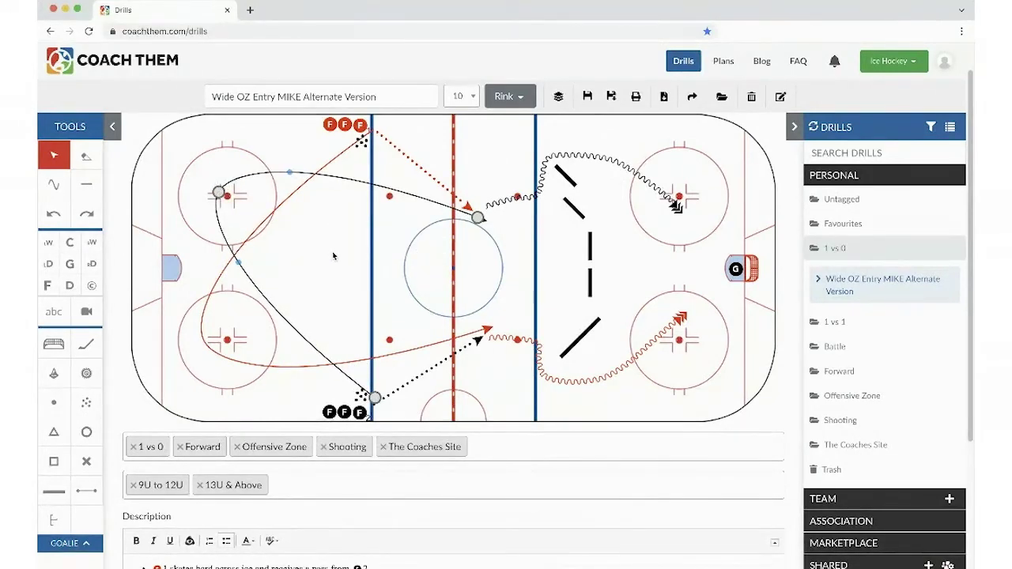
pyautogui.click(333, 255)
pyautogui.click(587, 95)
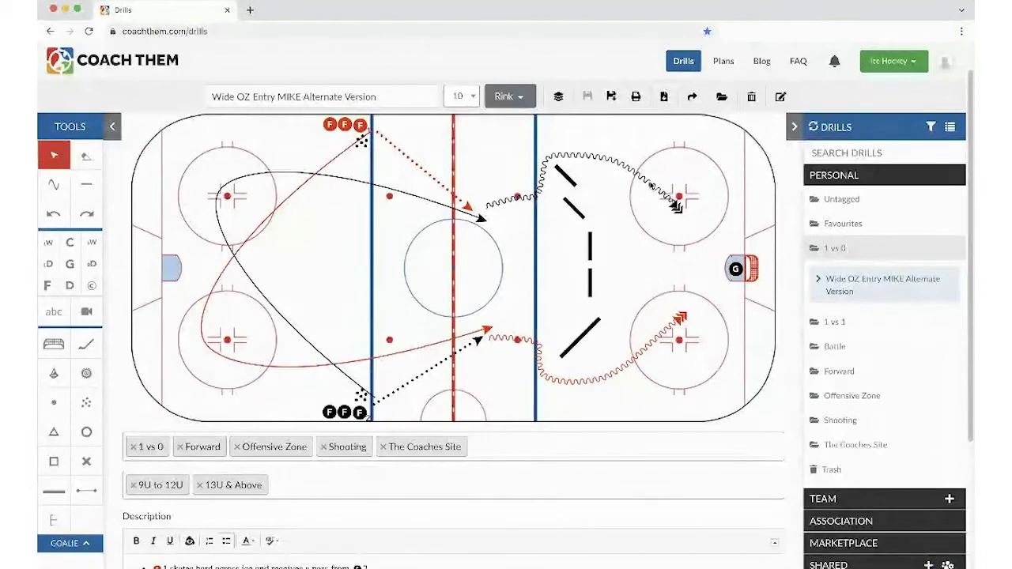
pyautogui.click(946, 174)
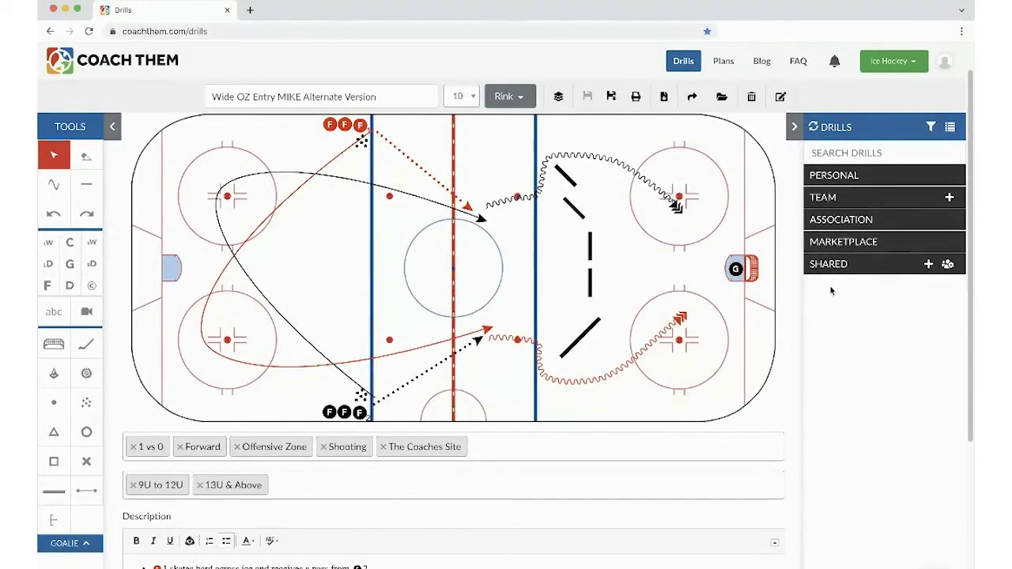
# - Expand Marketplace, scroll through its 1 vs 0 drill previews, then collapse the folder and Marketplace
pyautogui.click(830, 243)
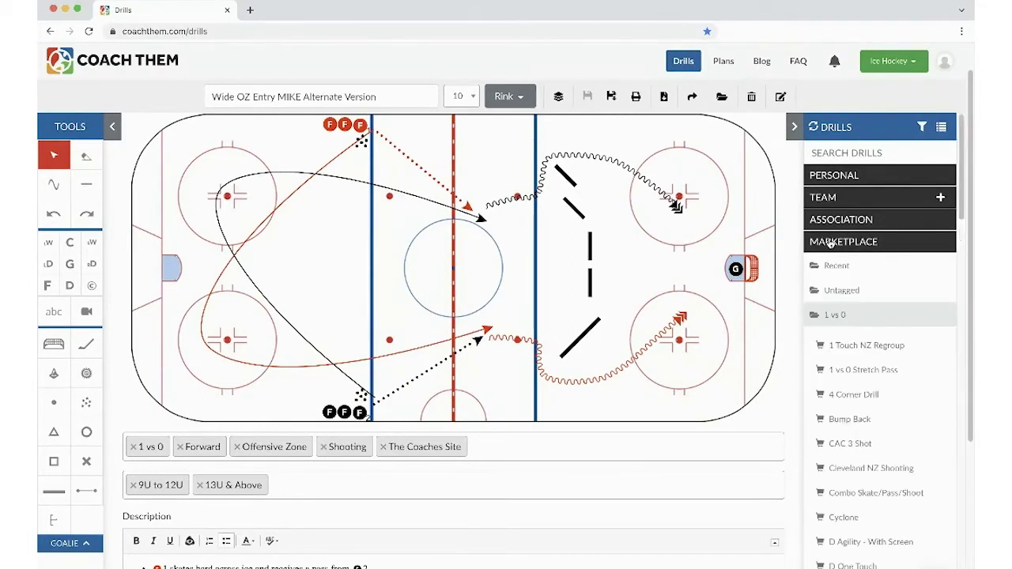
pyautogui.click(837, 316)
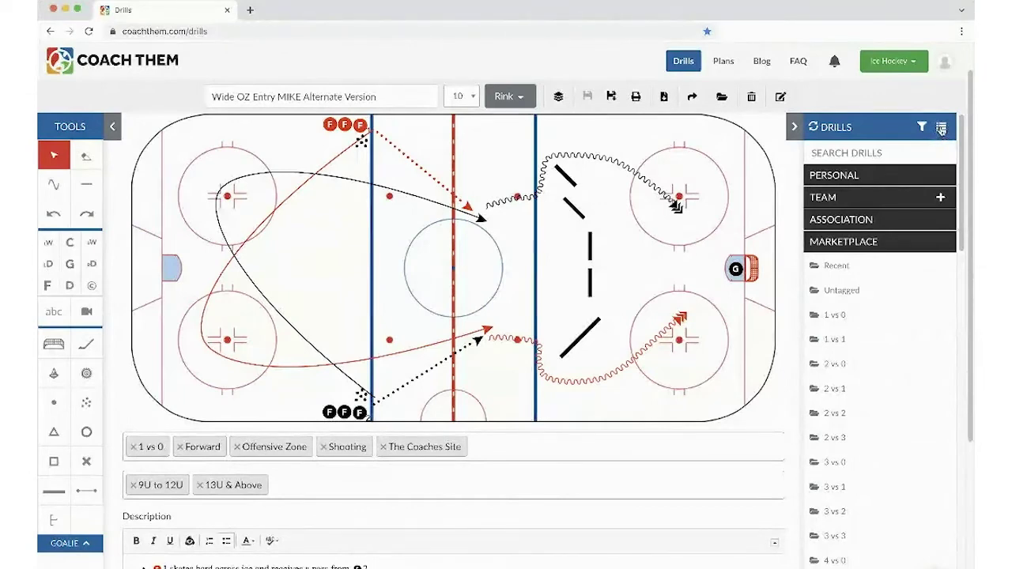
pyautogui.click(844, 315)
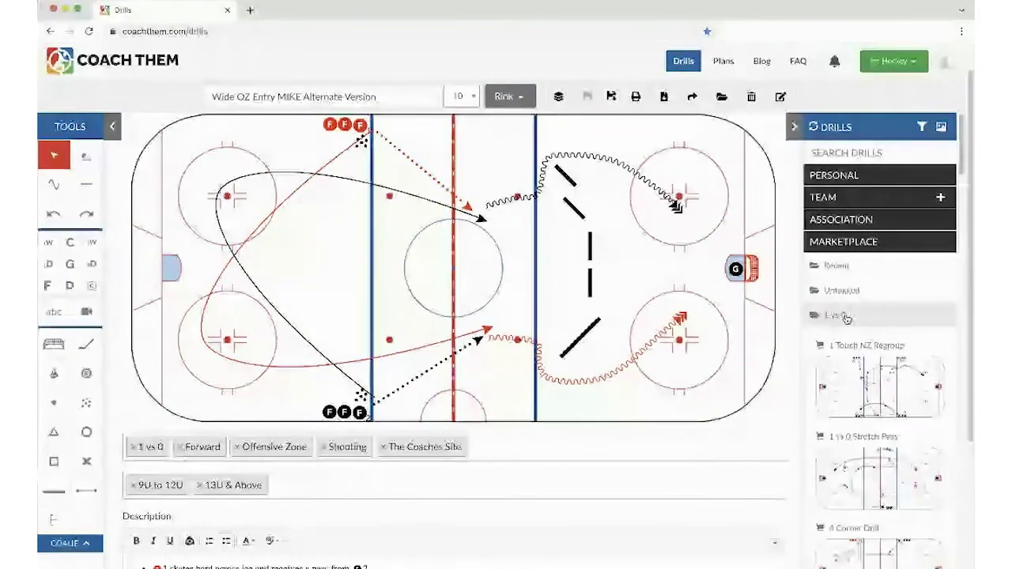
pyautogui.scroll(-1, 846, 316)
pyautogui.scroll(-5, 847, 320)
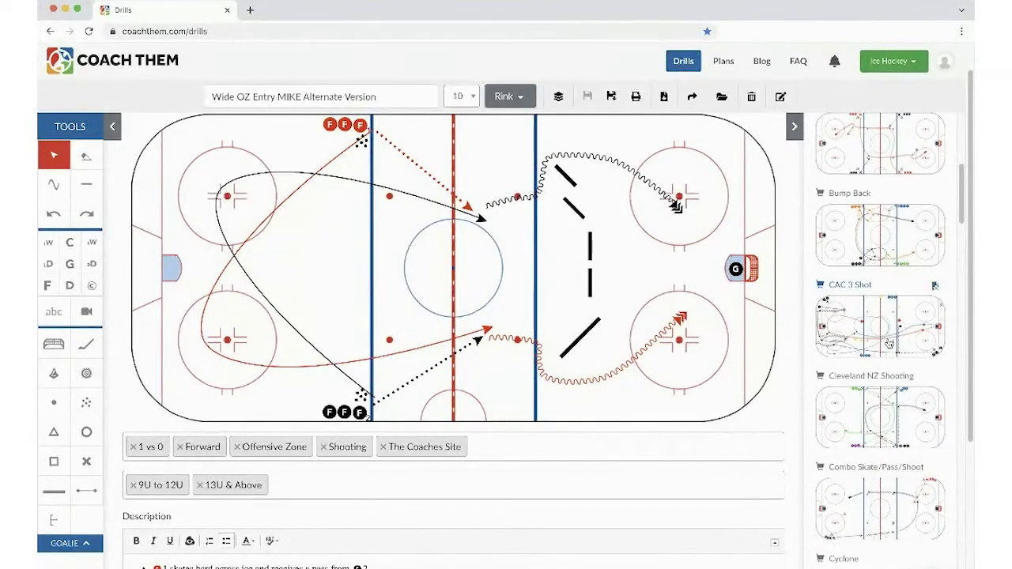
pyautogui.scroll(3, 889, 344)
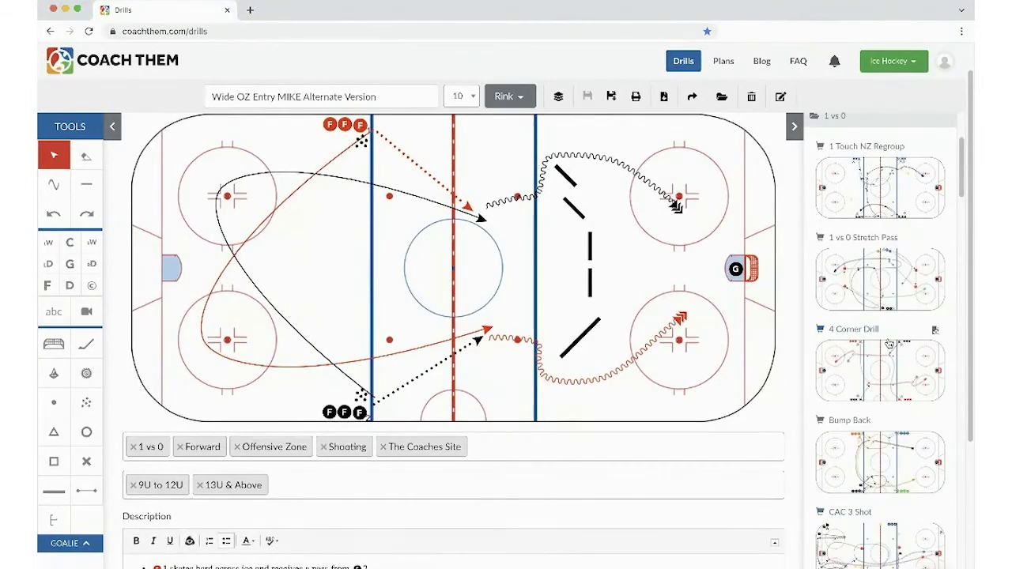
pyautogui.scroll(2, 870, 293)
pyautogui.scroll(3, 857, 242)
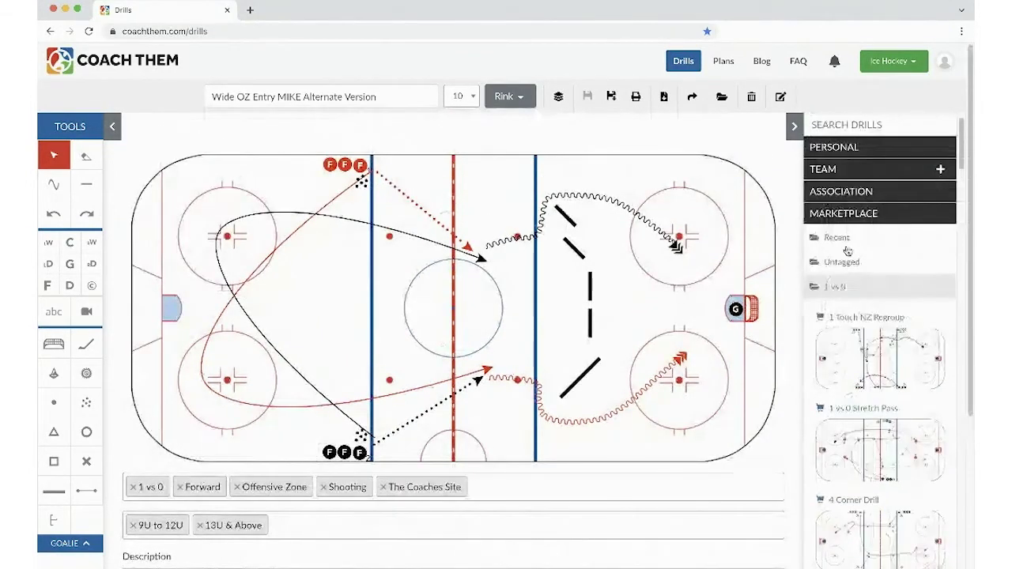
pyautogui.click(840, 287)
pyautogui.click(840, 213)
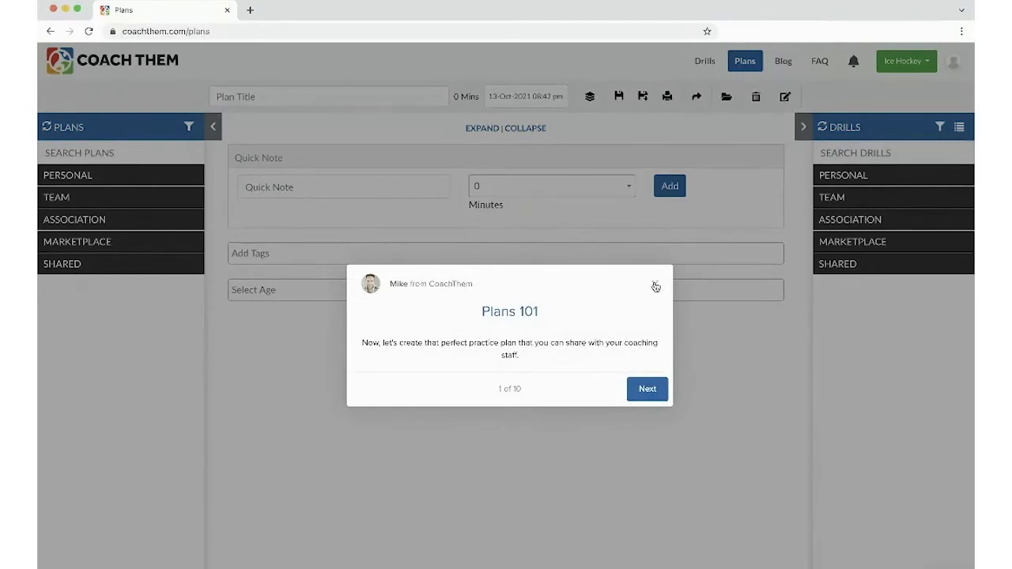
# - Dismiss the Plans 101 tour and check the plan date stays 13-Oct-2021 08:42 pm
pyautogui.click(656, 286)
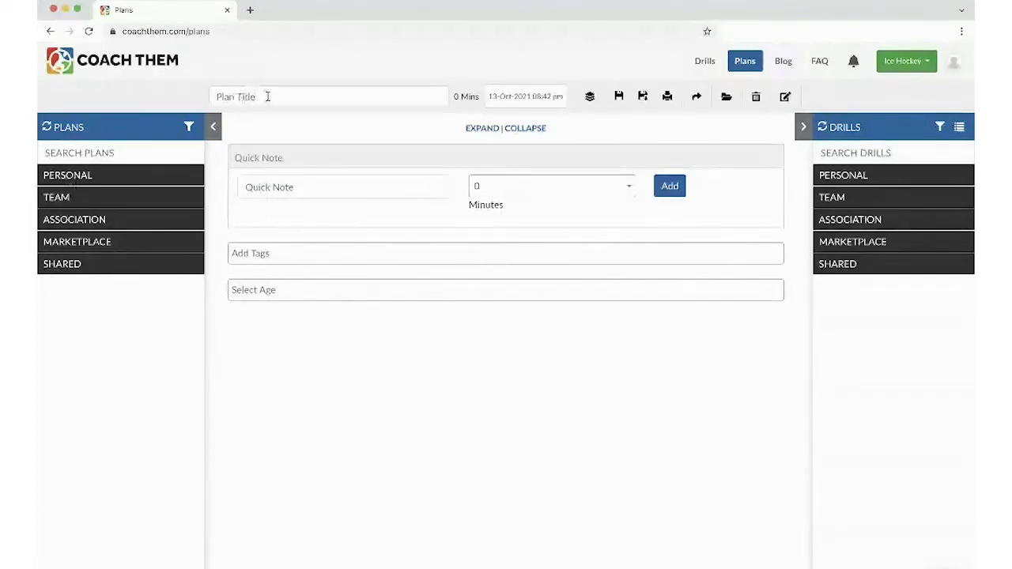
pyautogui.click(510, 97)
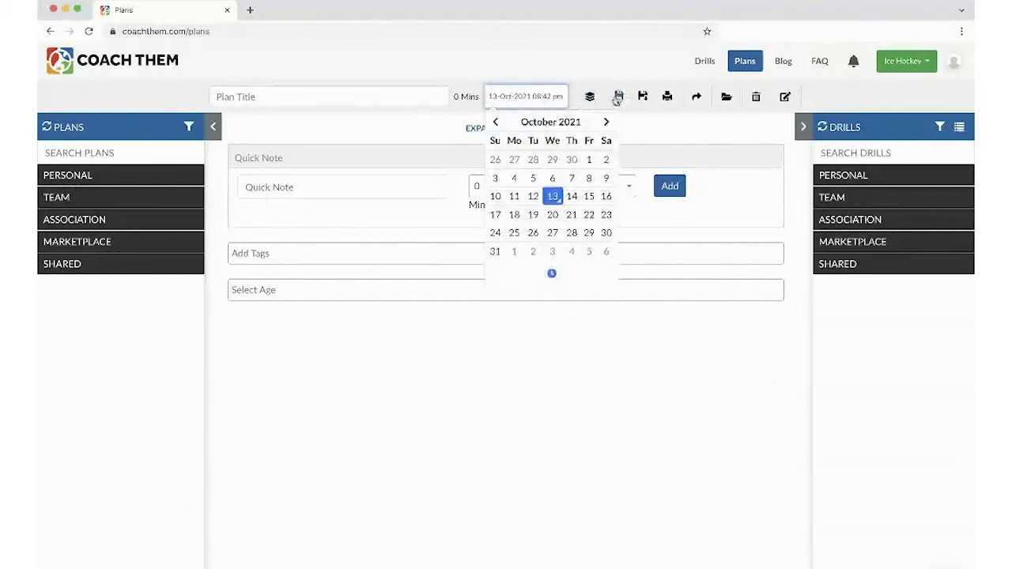
pyautogui.click(361, 143)
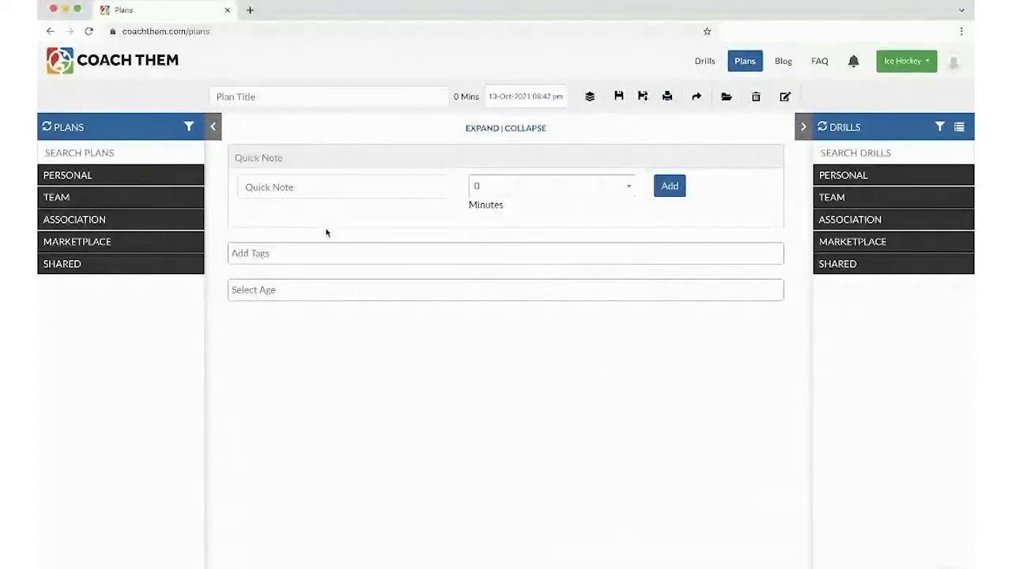
pyautogui.click(237, 95)
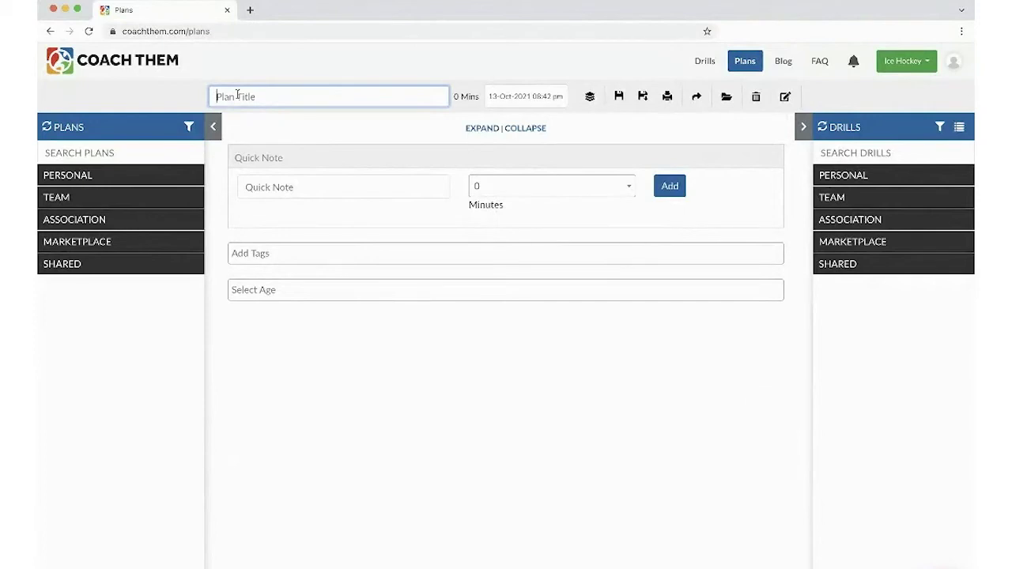
# - Enter 'Goulding Park 07: Plan 1, Oct 13, 2021' as the plan title
pyautogui.write('Goaling')
pyautogui.write(' Park')
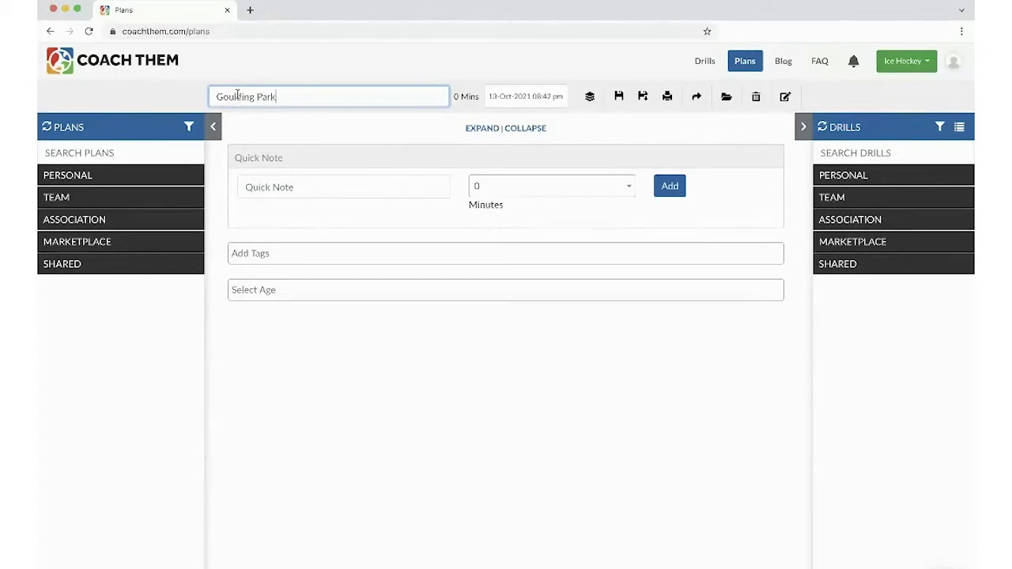
pyautogui.write(' 07')
pyautogui.write(': PLA')
pyautogui.write('an')
pyautogui.write(' 2')
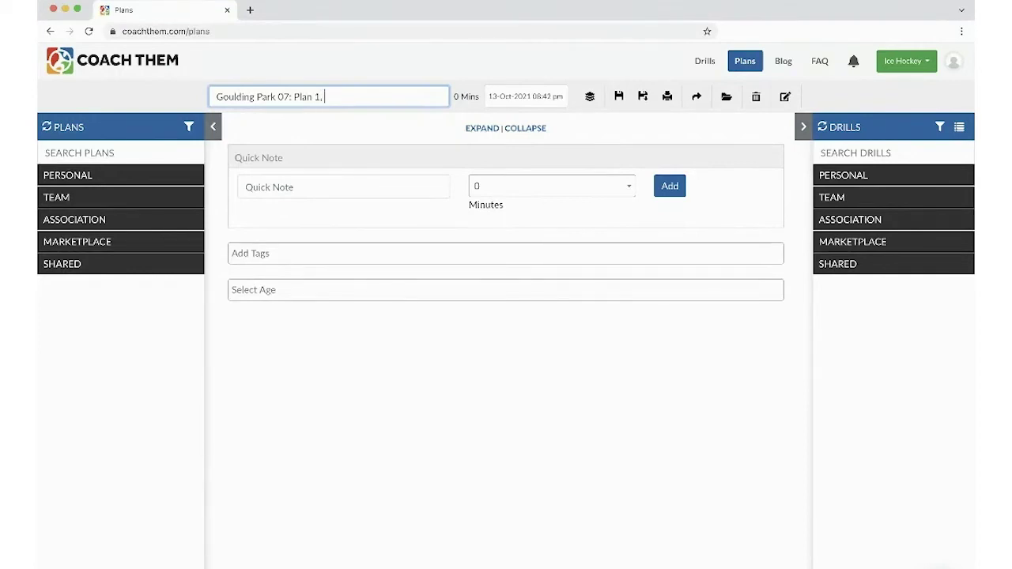
pyautogui.write('Oct 13th')
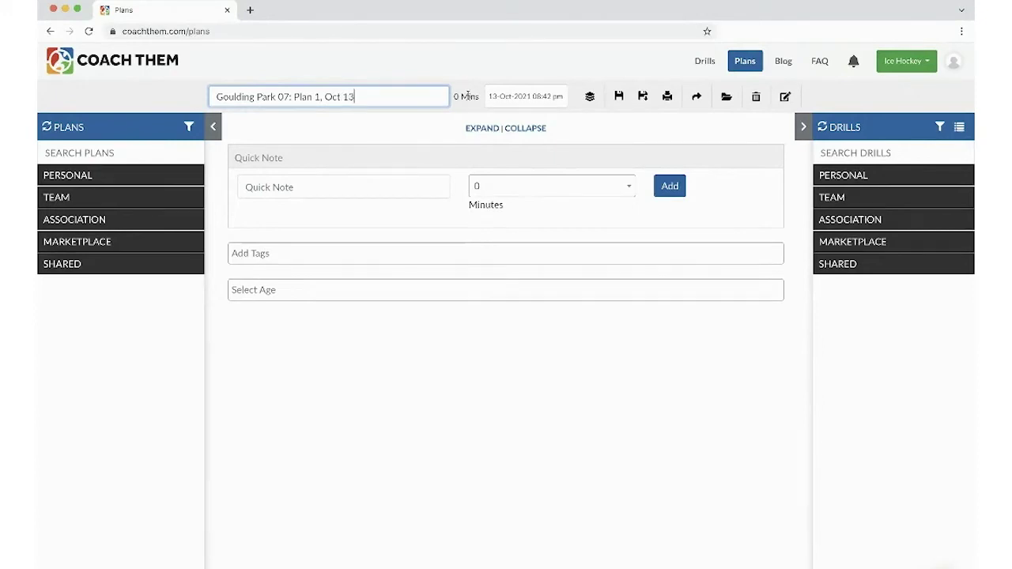
pyautogui.press('BackSpace')
pyautogui.press('BackSpace')
pyautogui.write(', 2021')
# - Add the October and Training Camp tags by search, then Offensive Zone from the tag list
pyautogui.click(273, 254)
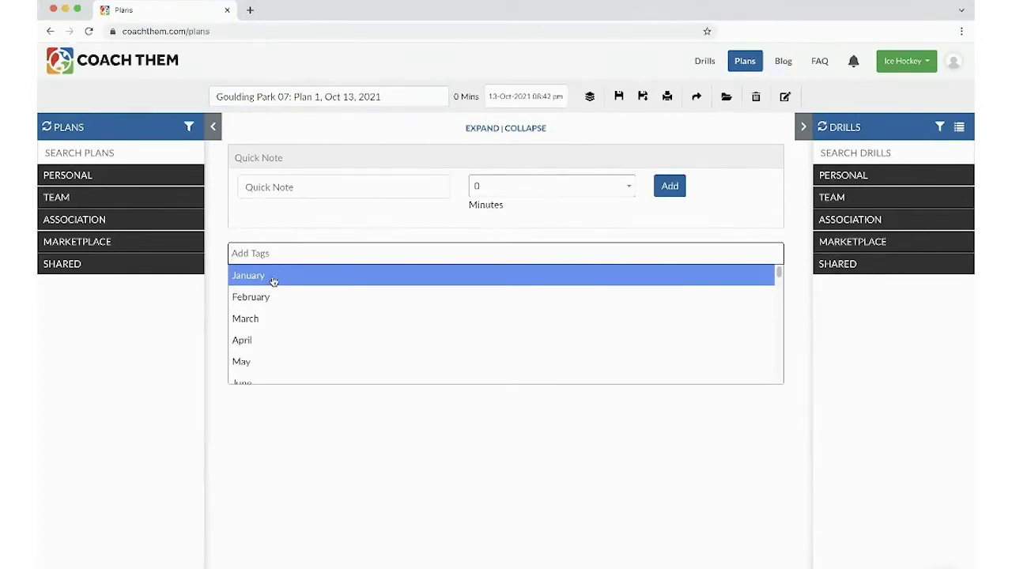
pyautogui.write('oct')
pyautogui.click(272, 280)
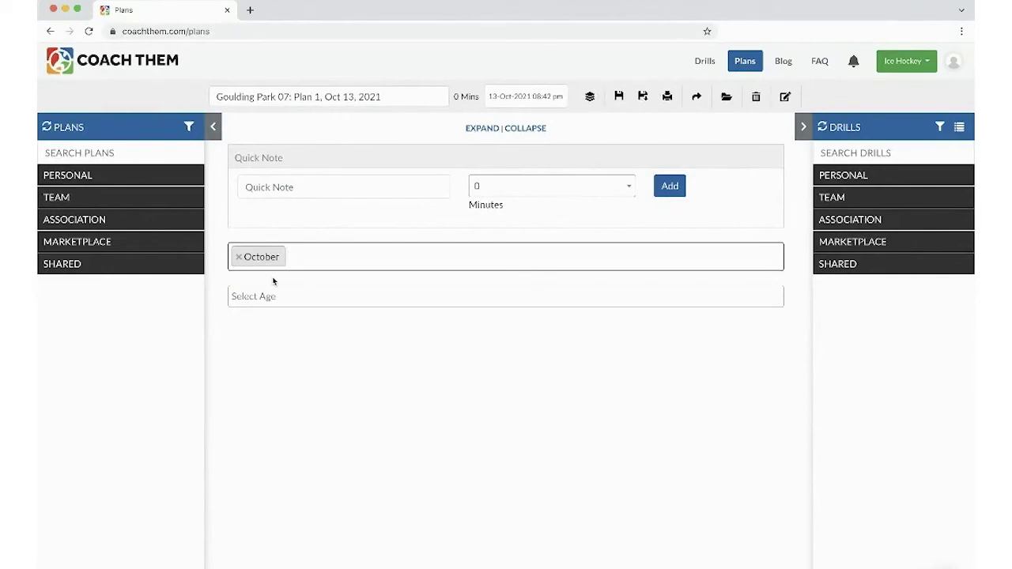
pyautogui.write('Train')
pyautogui.click(273, 281)
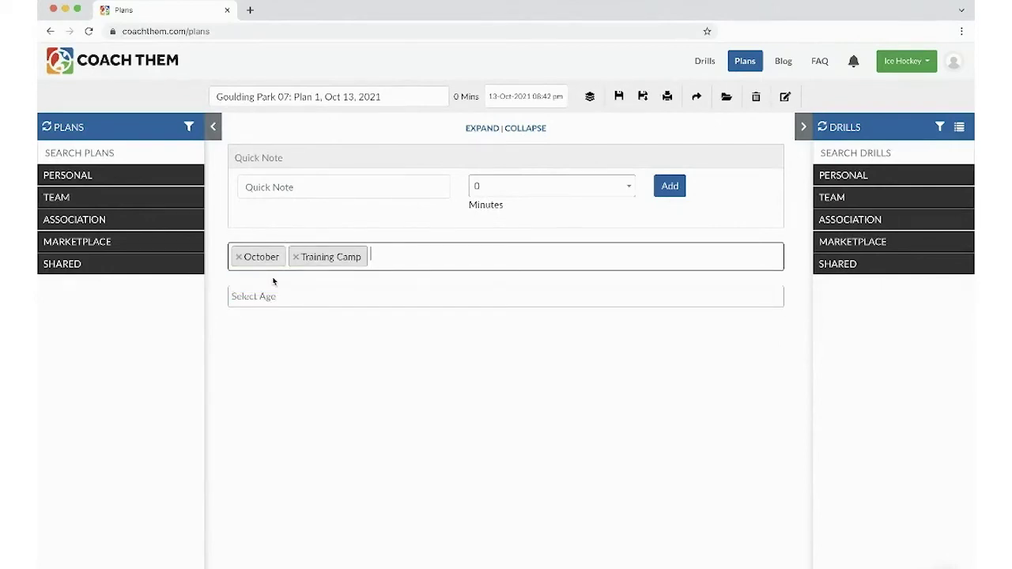
pyautogui.write('B')
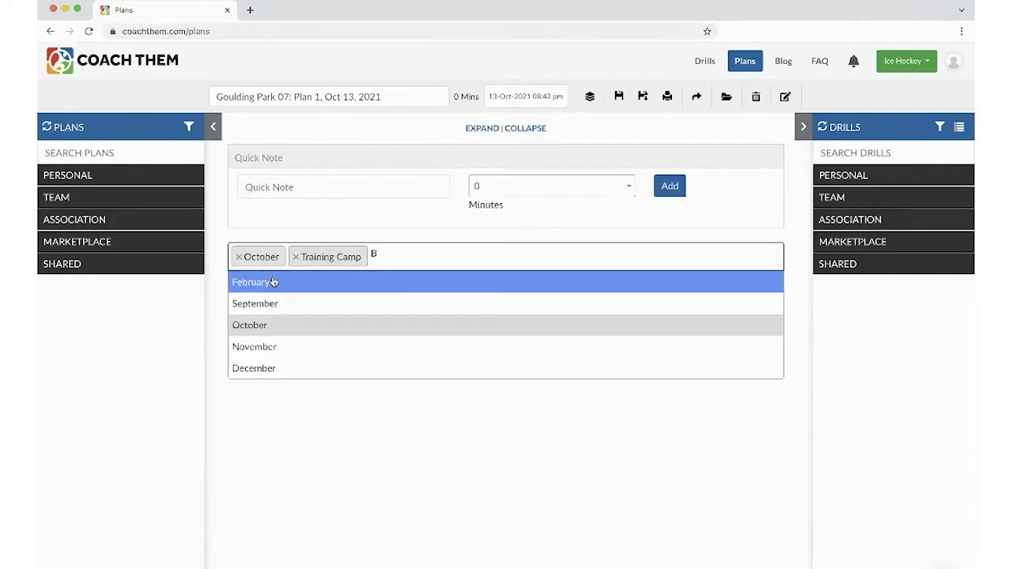
pyautogui.write('a')
pyautogui.press('BackSpace')
pyautogui.press('BackSpace')
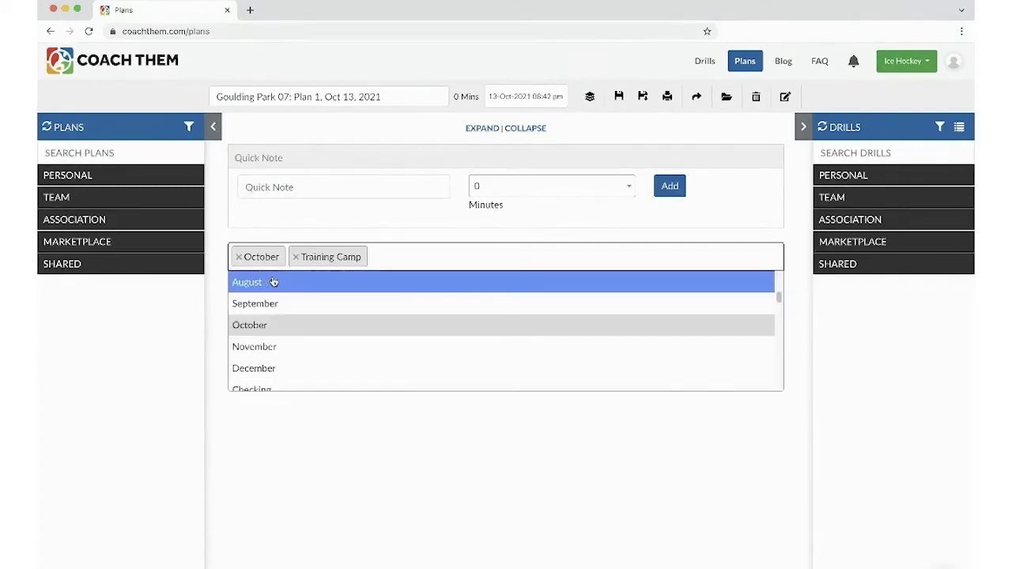
pyautogui.scroll(-3, 273, 309)
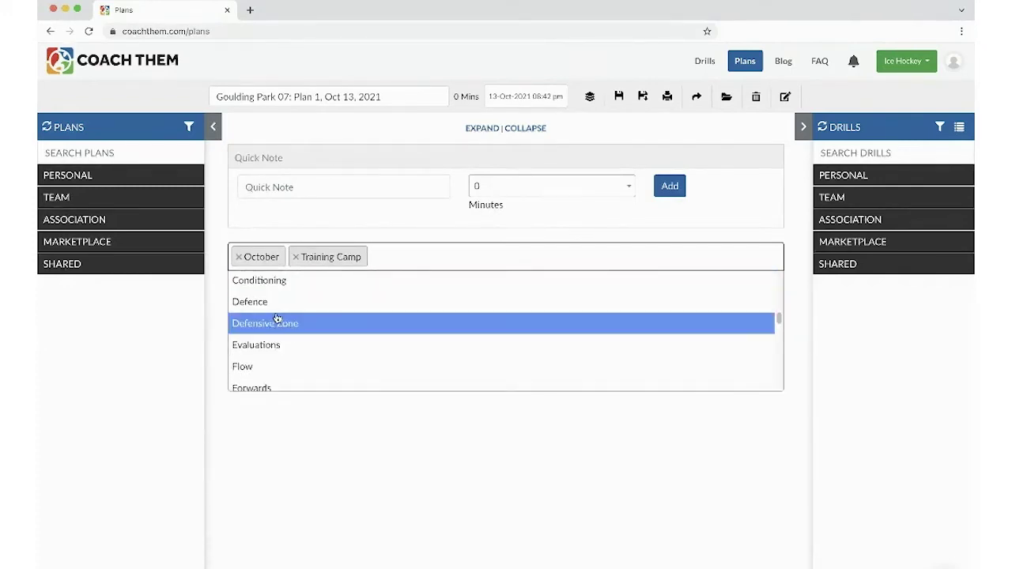
pyautogui.scroll(-4, 278, 323)
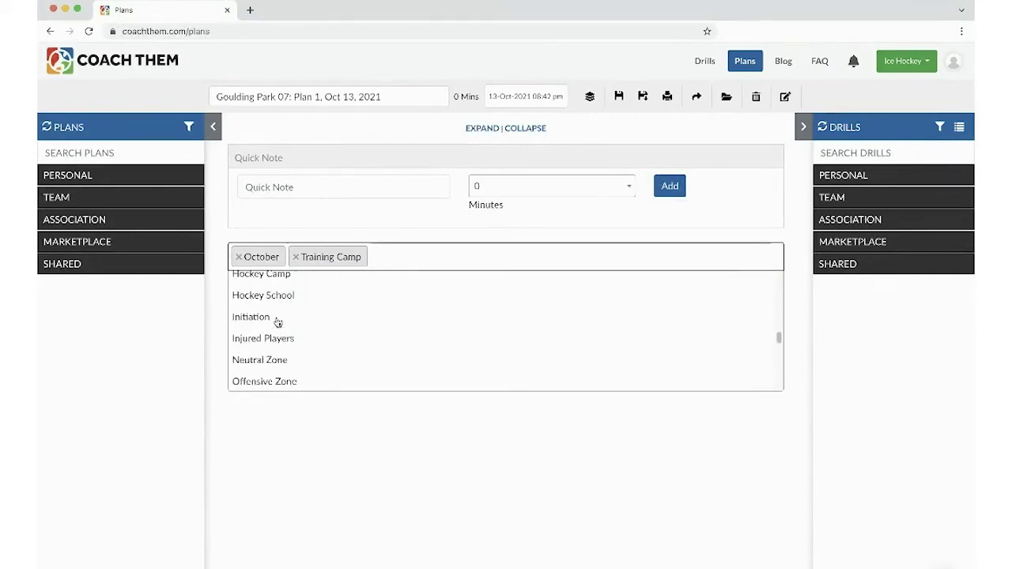
pyautogui.click(304, 383)
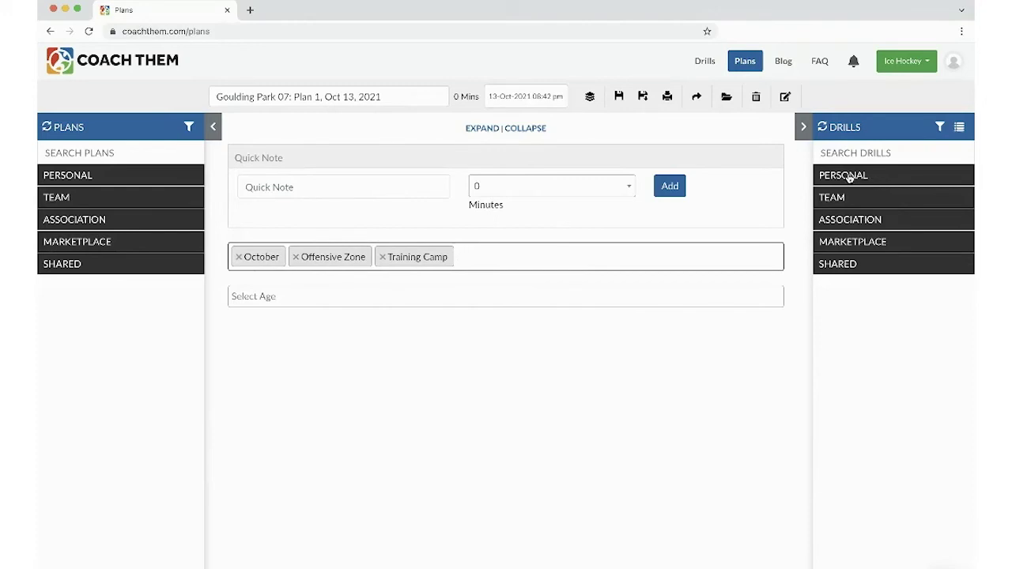
# - Add Wide OZ Entry MIKE Alternate Version from PERSONAL > 1 vs 0 as a 10-minute drill
pyautogui.click(959, 129)
pyautogui.click(845, 177)
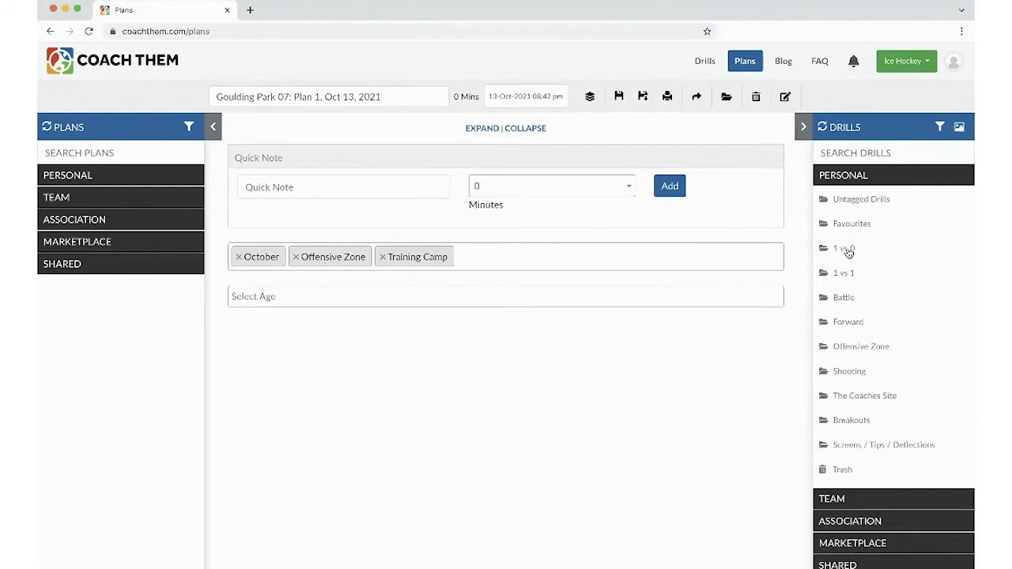
pyautogui.click(844, 249)
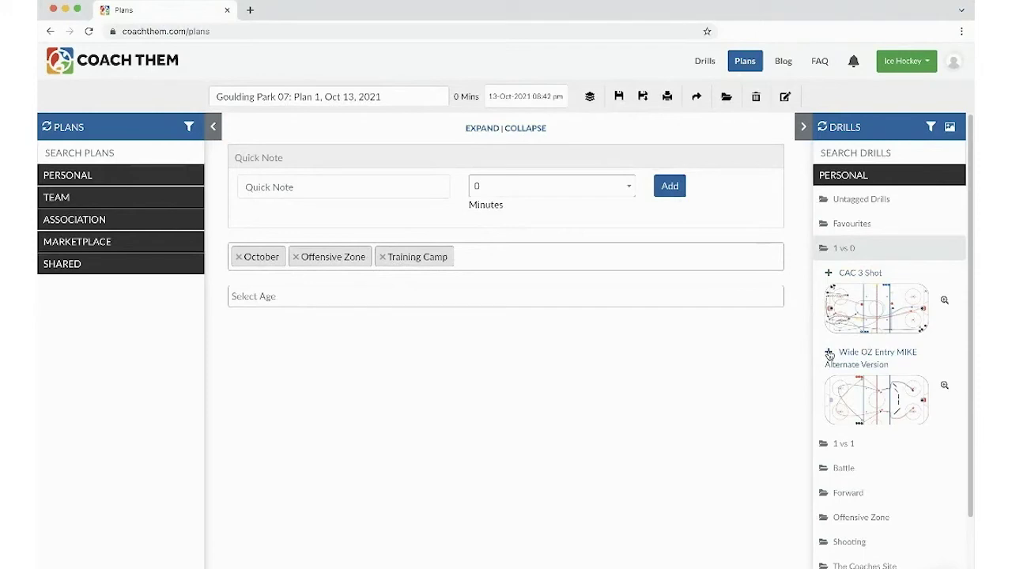
pyautogui.click(829, 354)
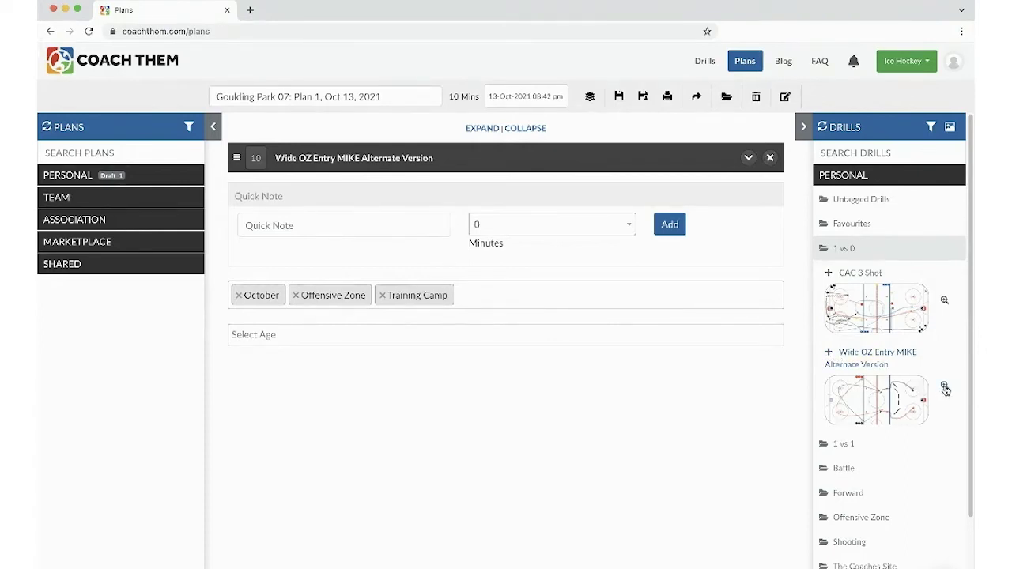
# - Preview the Wide OZ Entry MIKE drill details, then close the preview
pyautogui.click(946, 388)
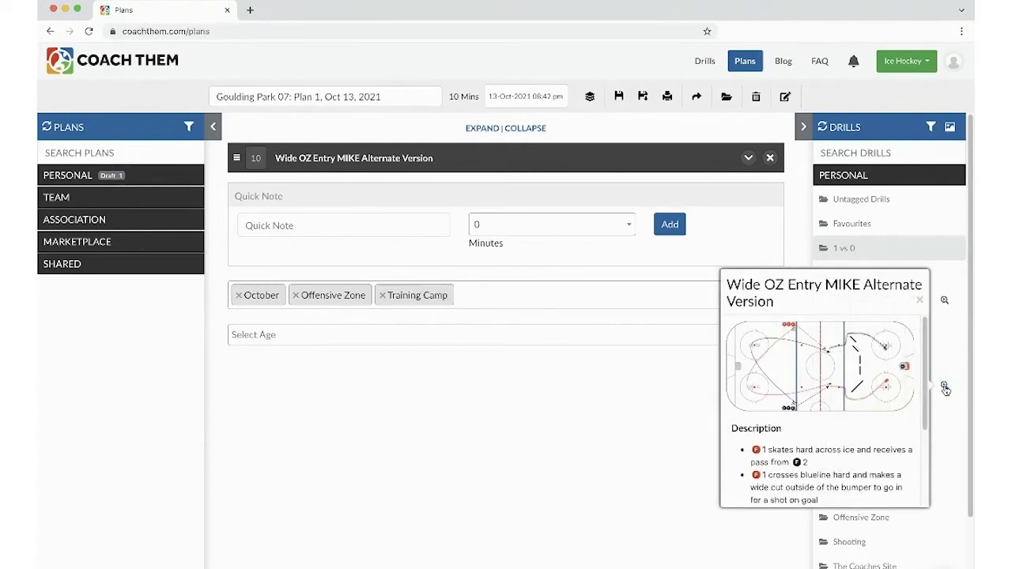
pyautogui.scroll(-3, 881, 376)
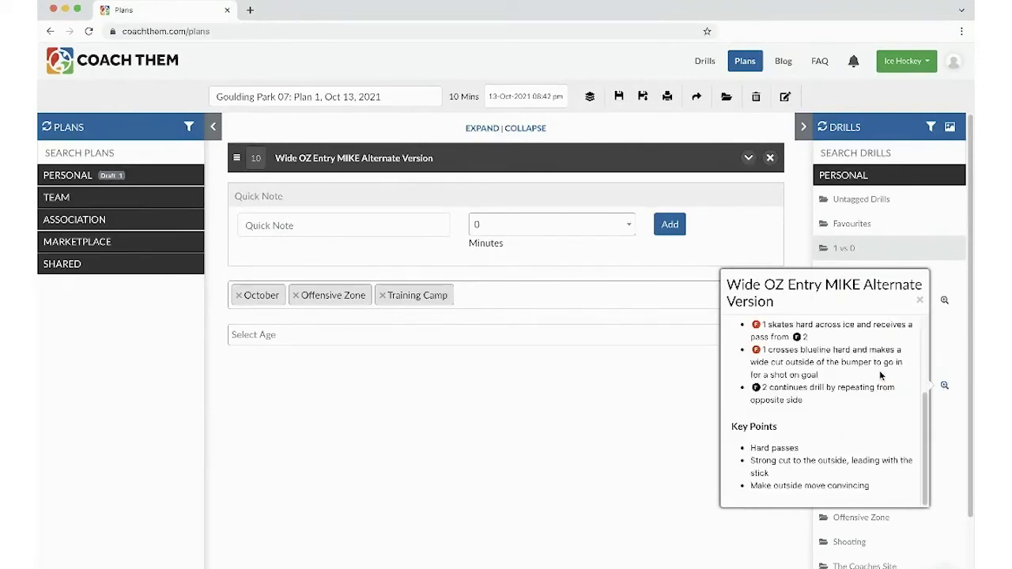
pyautogui.scroll(1, 881, 377)
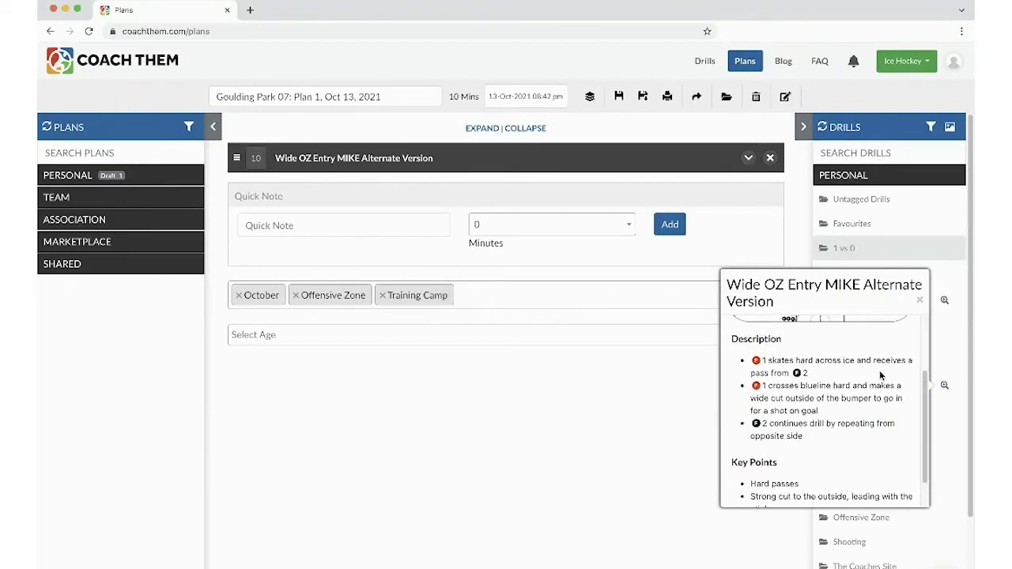
pyautogui.click(920, 303)
# - Add Stephen's Skating Drill from Association > Conditioning as a second 10-minute drill
pyautogui.click(844, 248)
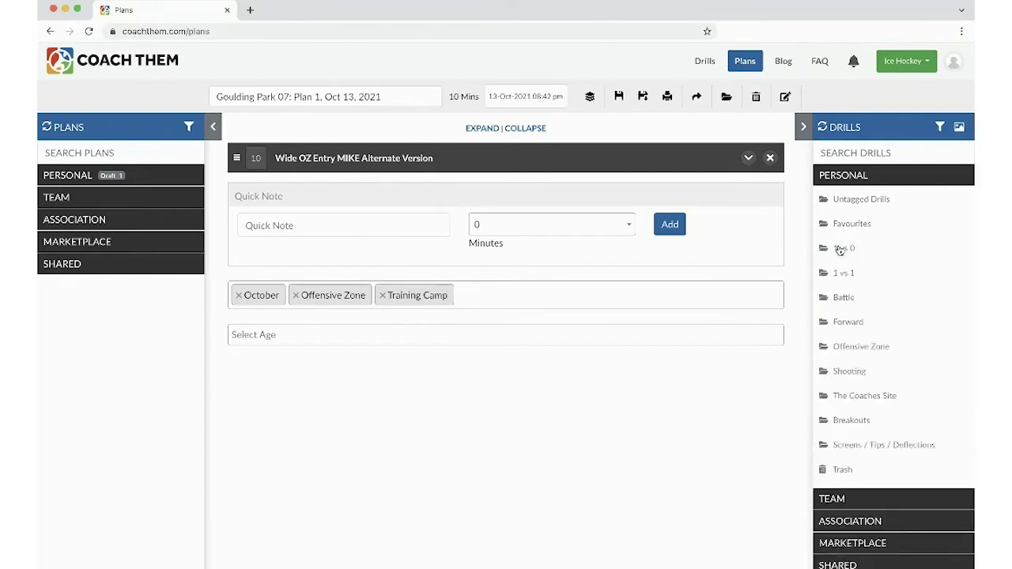
pyautogui.click(851, 179)
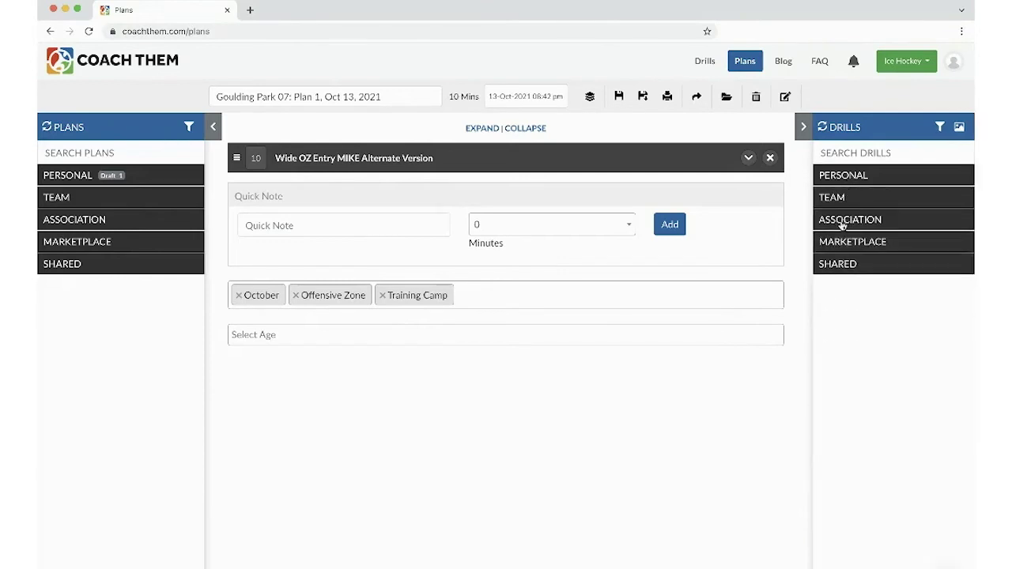
pyautogui.click(843, 219)
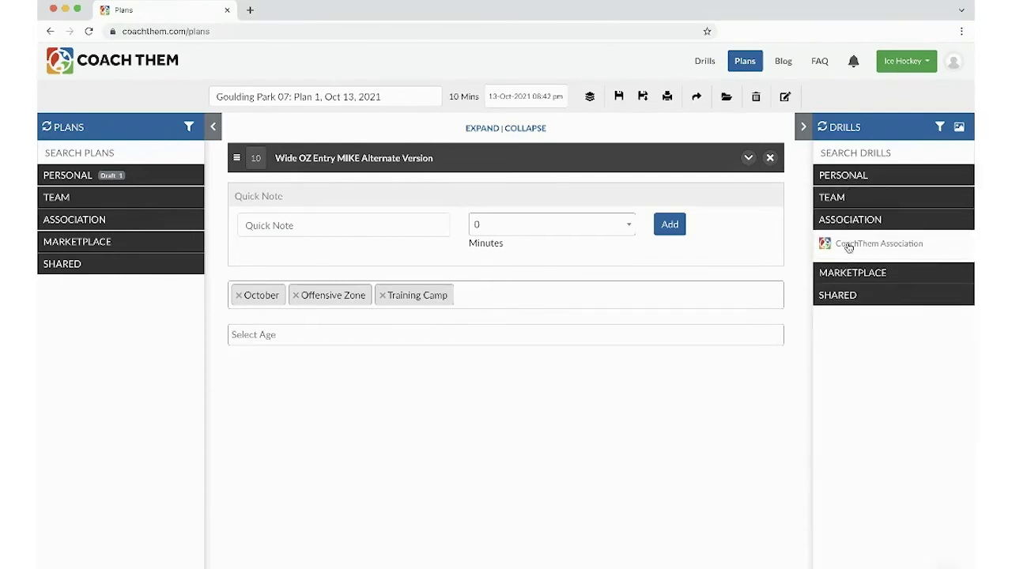
pyautogui.click(848, 244)
pyautogui.scroll(-3, 857, 316)
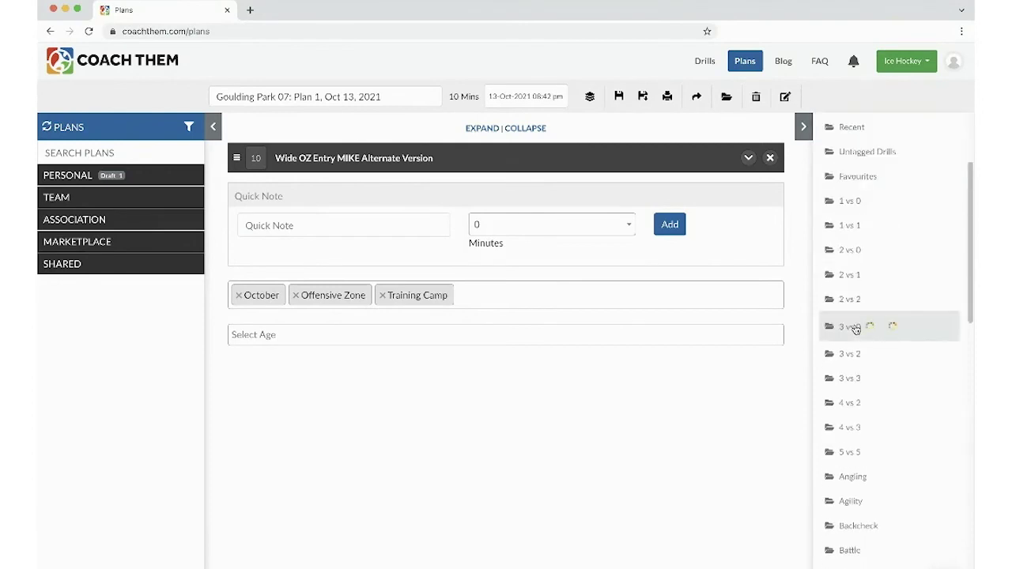
pyautogui.click(855, 327)
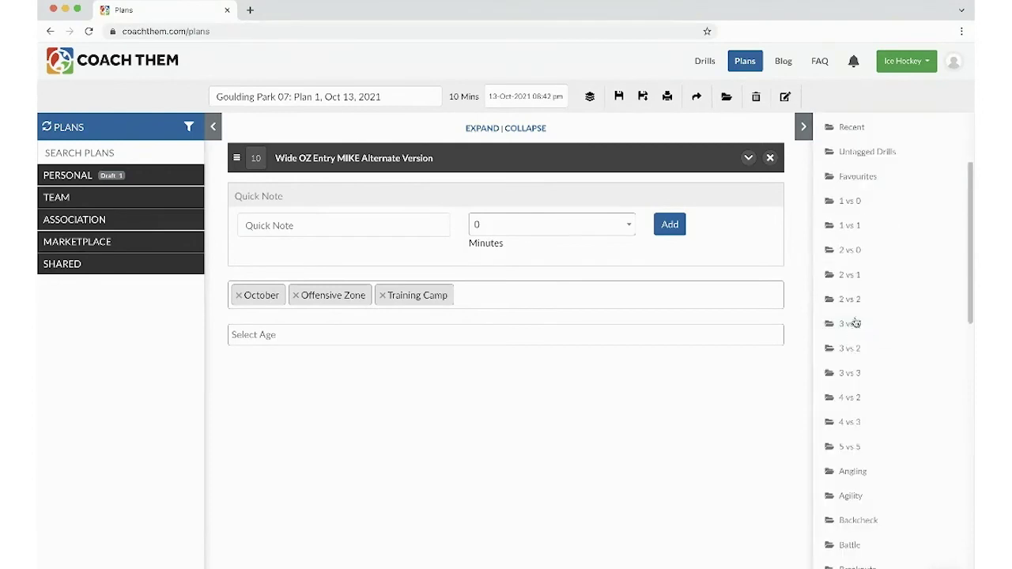
pyautogui.scroll(-6, 854, 327)
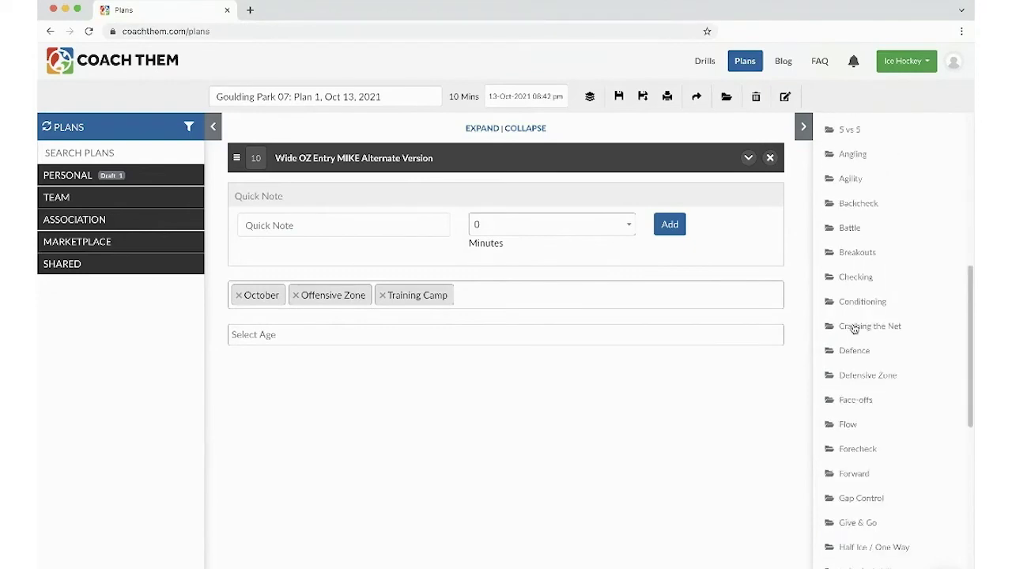
pyautogui.click(854, 307)
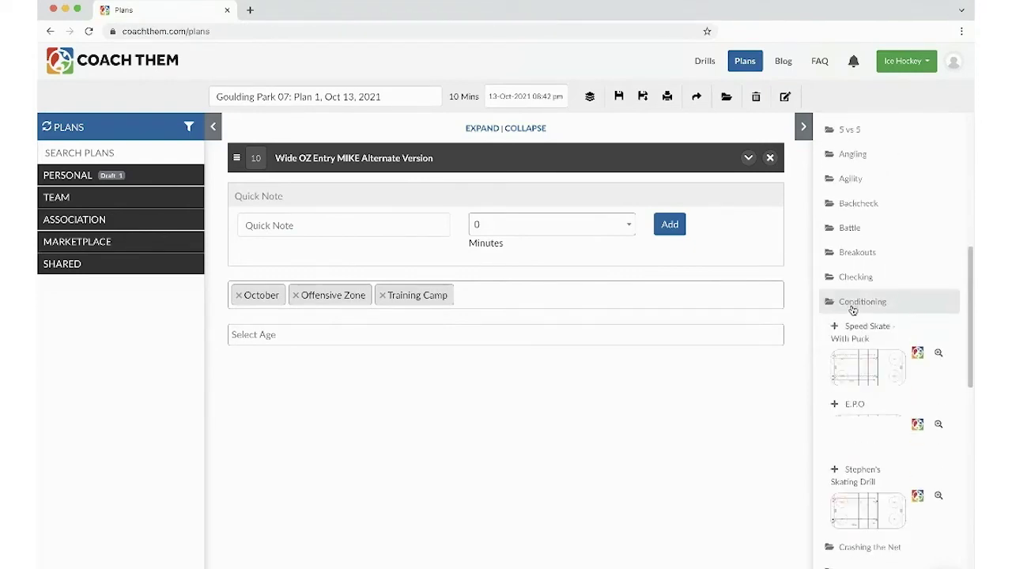
pyautogui.click(834, 470)
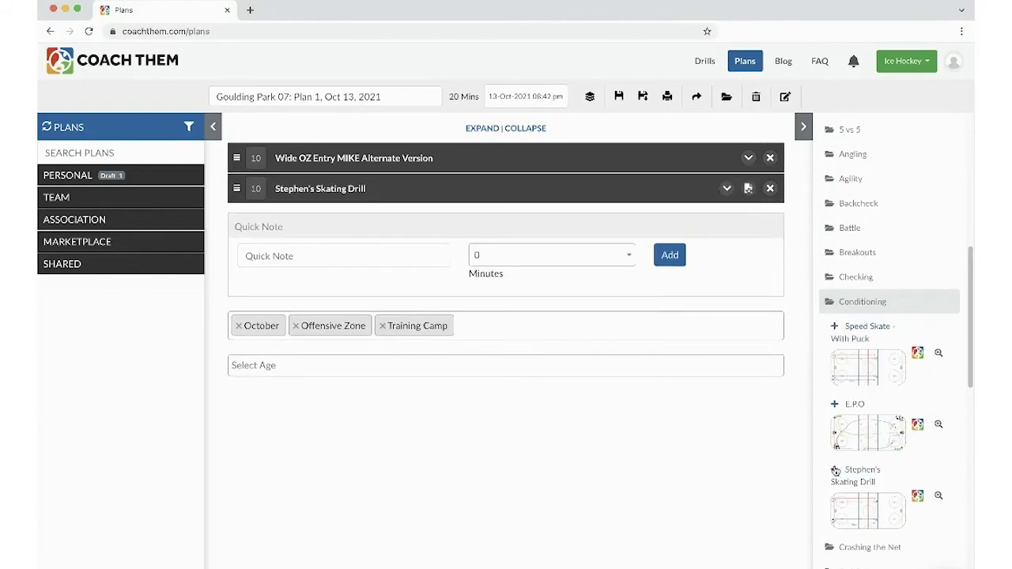
# - Collapse the Association drill library and expand the Marketplace drills
pyautogui.click(845, 308)
pyautogui.scroll(6, 847, 300)
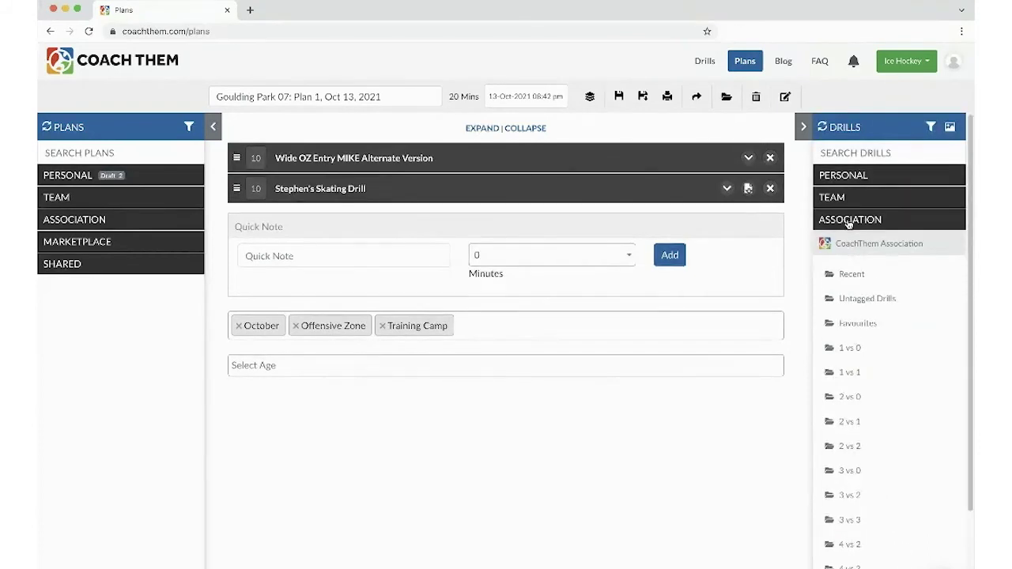
pyautogui.click(849, 224)
pyautogui.click(848, 242)
# - Add 3 Man Full Ice Shots from Marketplace > Shooting as an 8-minute third drill
pyautogui.scroll(-8, 858, 363)
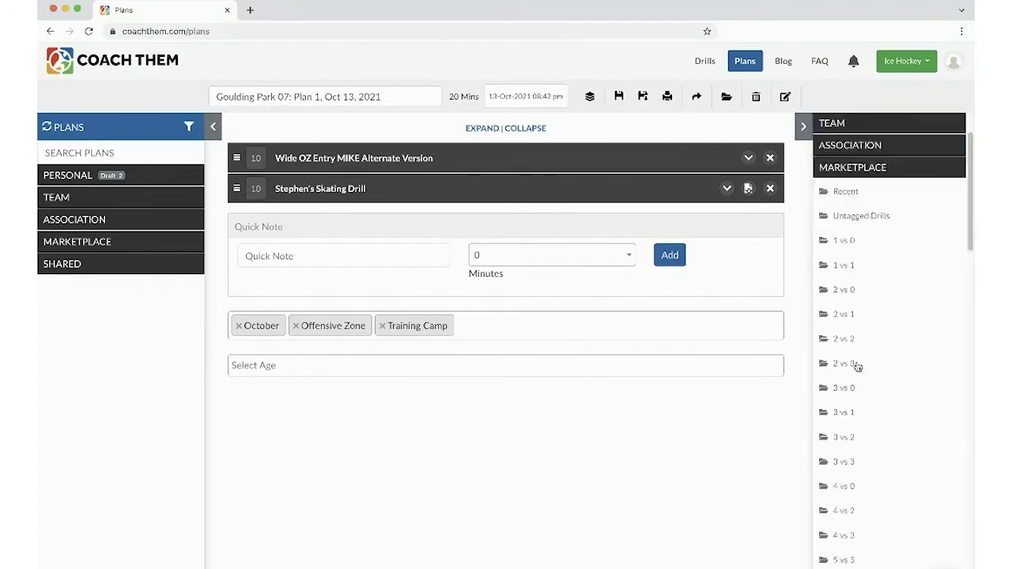
pyautogui.scroll(-8, 858, 366)
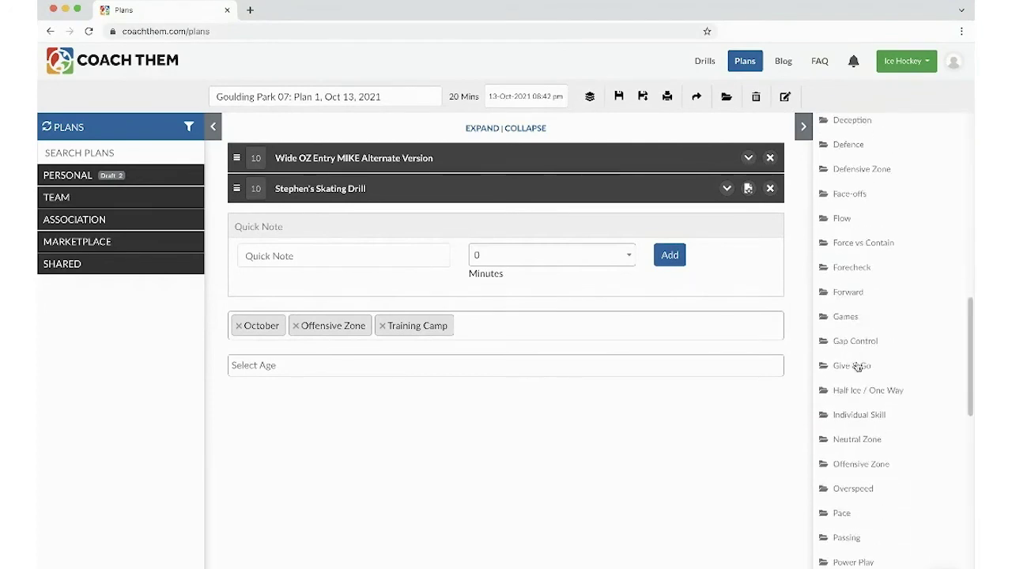
pyautogui.scroll(-2, 858, 366)
pyautogui.scroll(-6, 858, 366)
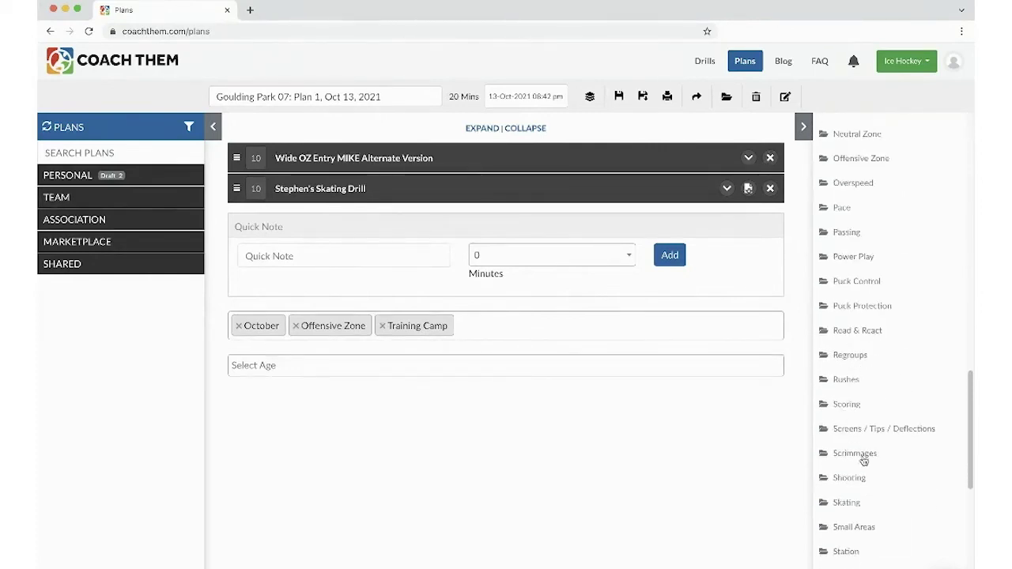
pyautogui.click(852, 477)
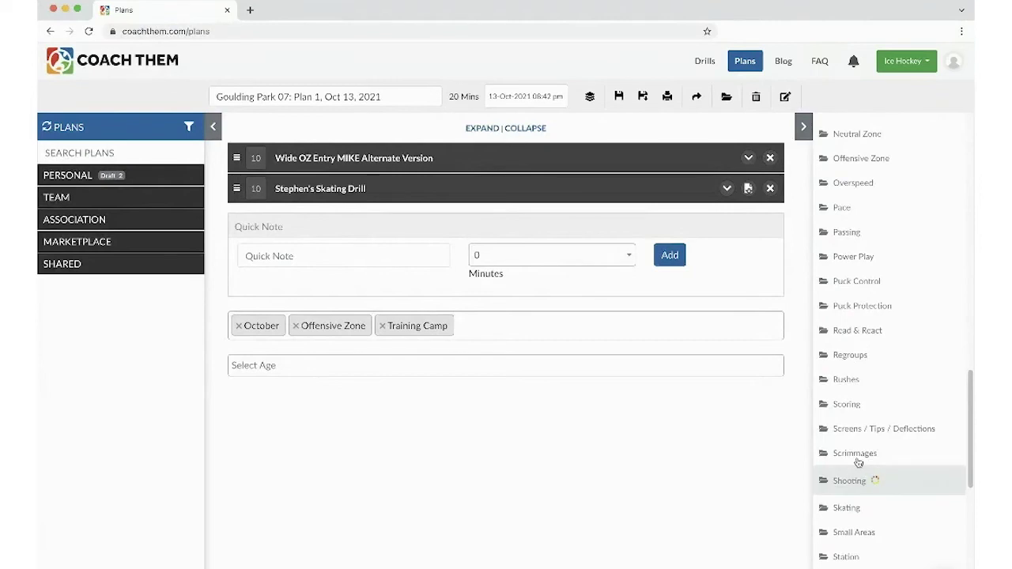
pyautogui.scroll(-5, 854, 471)
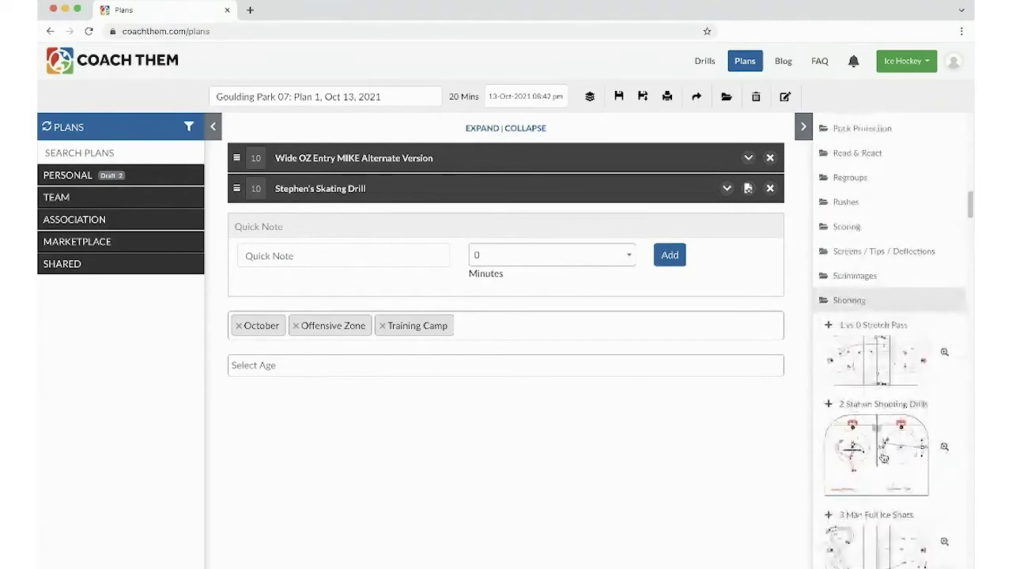
pyautogui.scroll(-1, 874, 469)
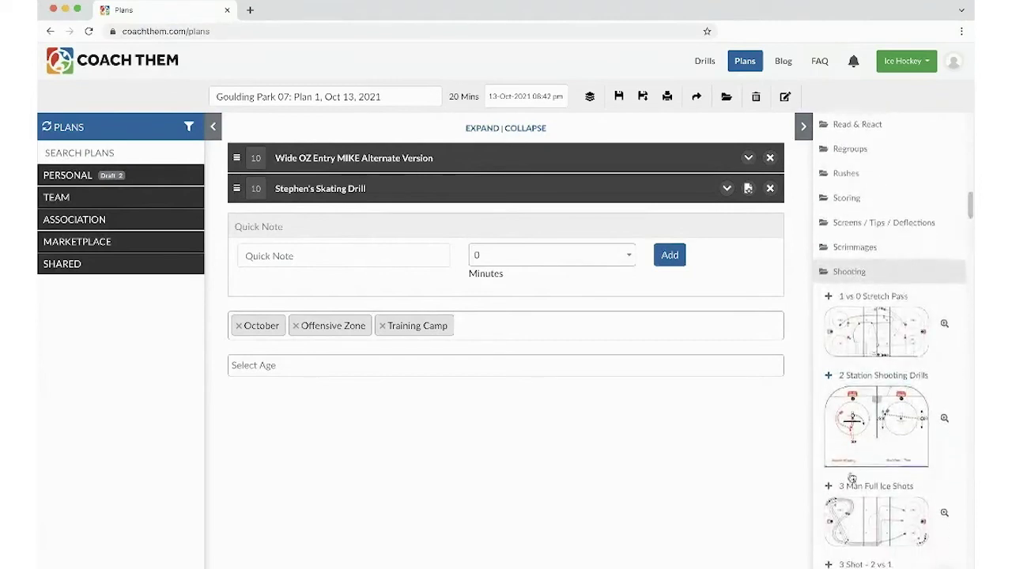
pyautogui.click(829, 487)
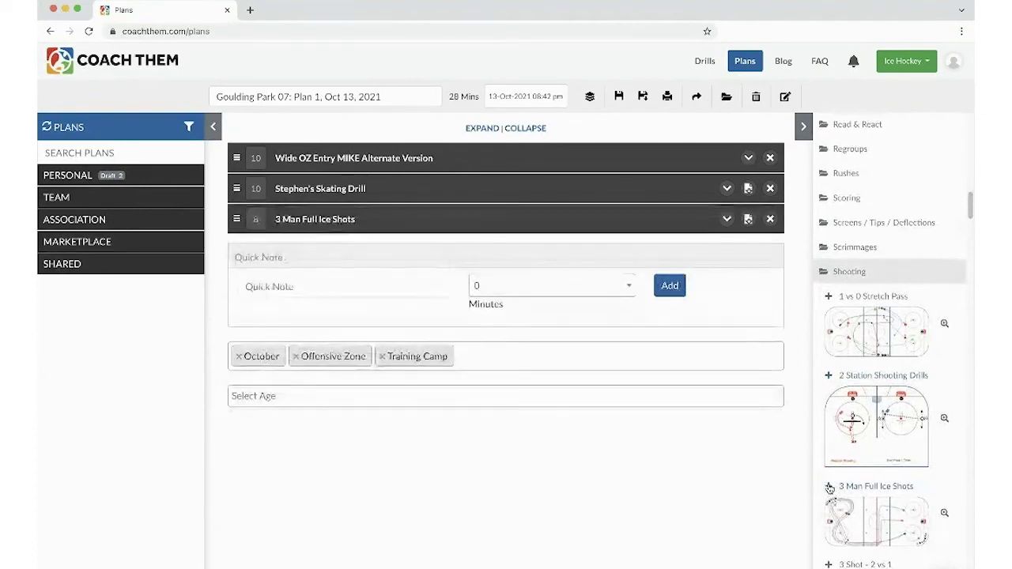
pyautogui.click(841, 273)
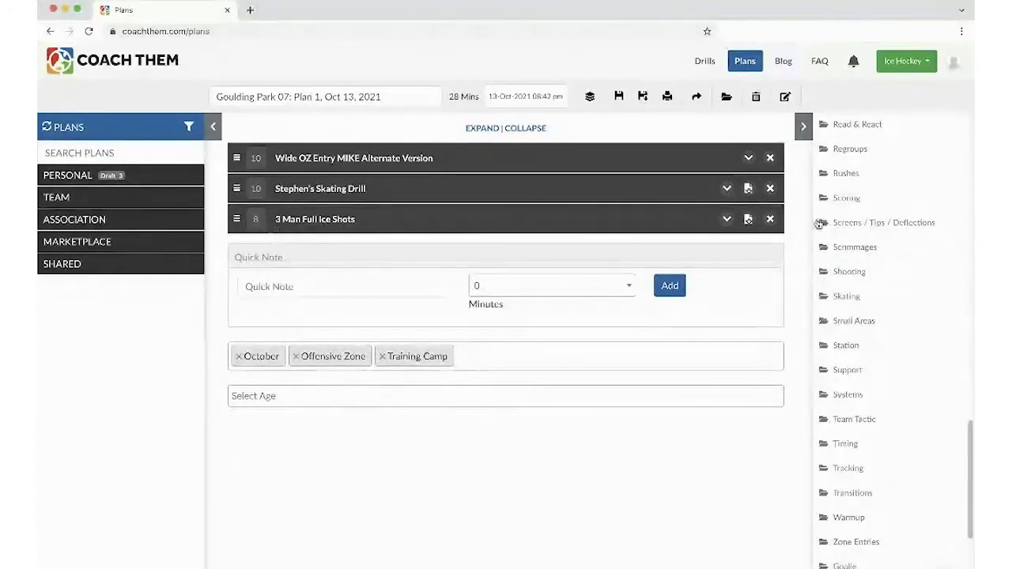
pyautogui.scroll(15, 821, 221)
pyautogui.click(845, 242)
# - Add Mike's 1 vs 1 from Association Favourites as a 10-minute fourth drill
pyautogui.click(843, 245)
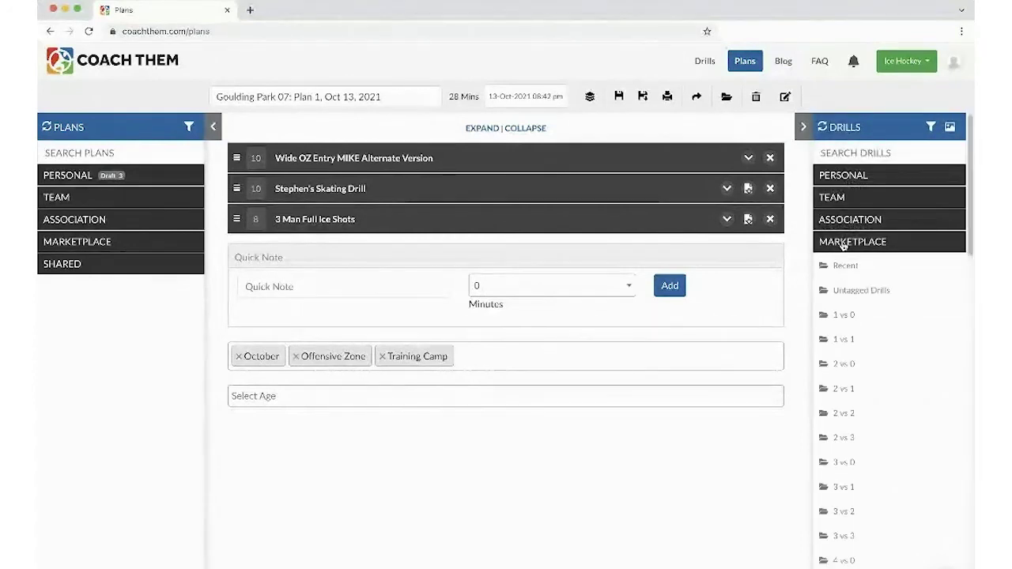
pyautogui.click(843, 219)
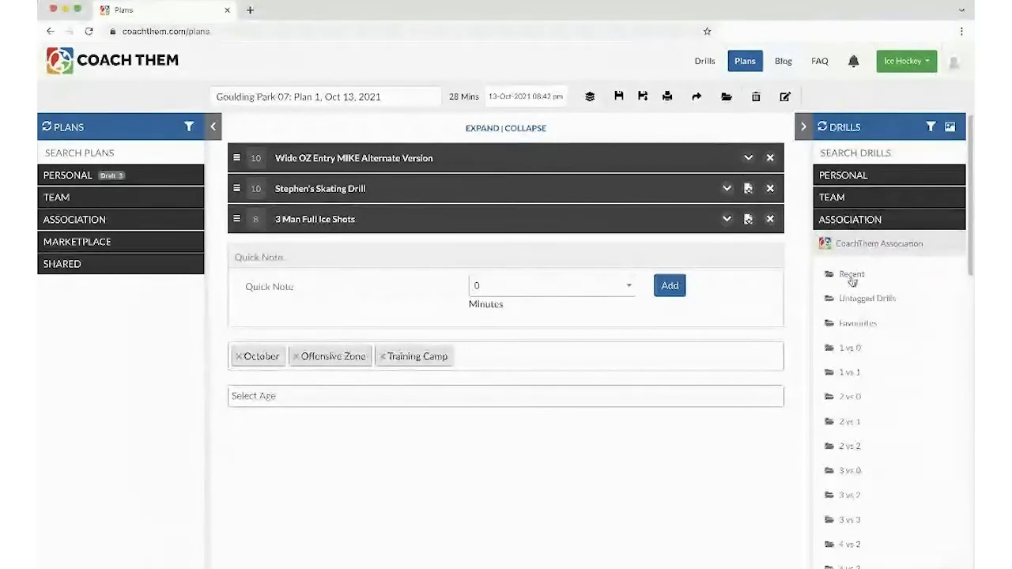
pyautogui.click(854, 323)
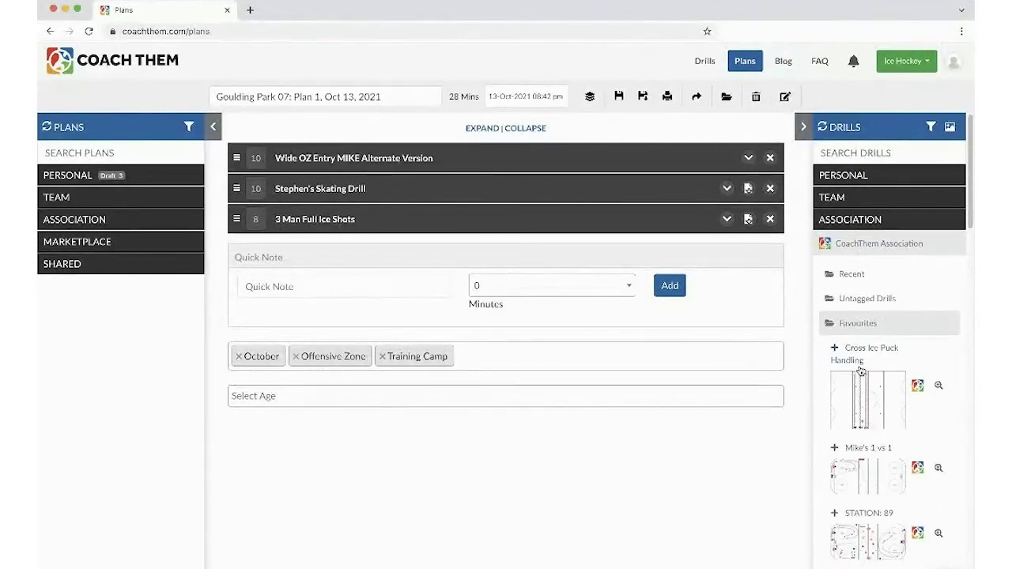
pyautogui.scroll(-2, 869, 411)
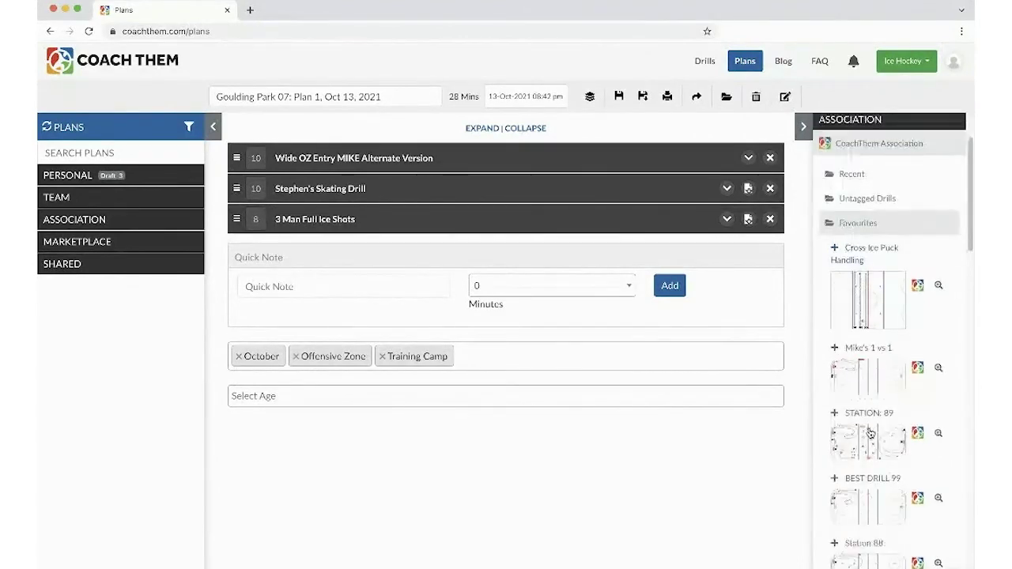
pyautogui.click(835, 348)
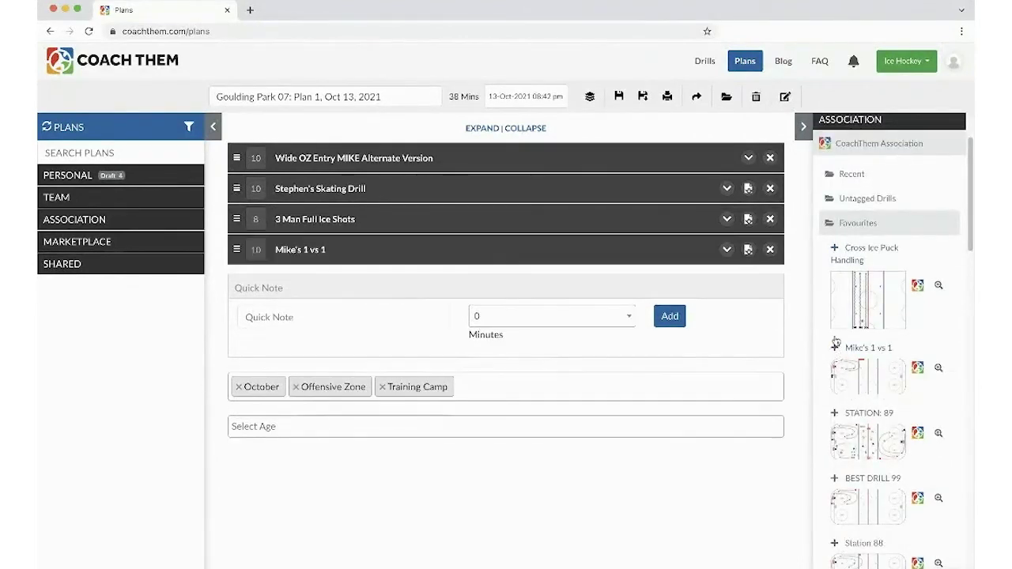
pyautogui.click(840, 223)
# - Search drills for 'pylon', add the 4-minute 2 Pylon Pivot, then clear the search
pyautogui.click(846, 143)
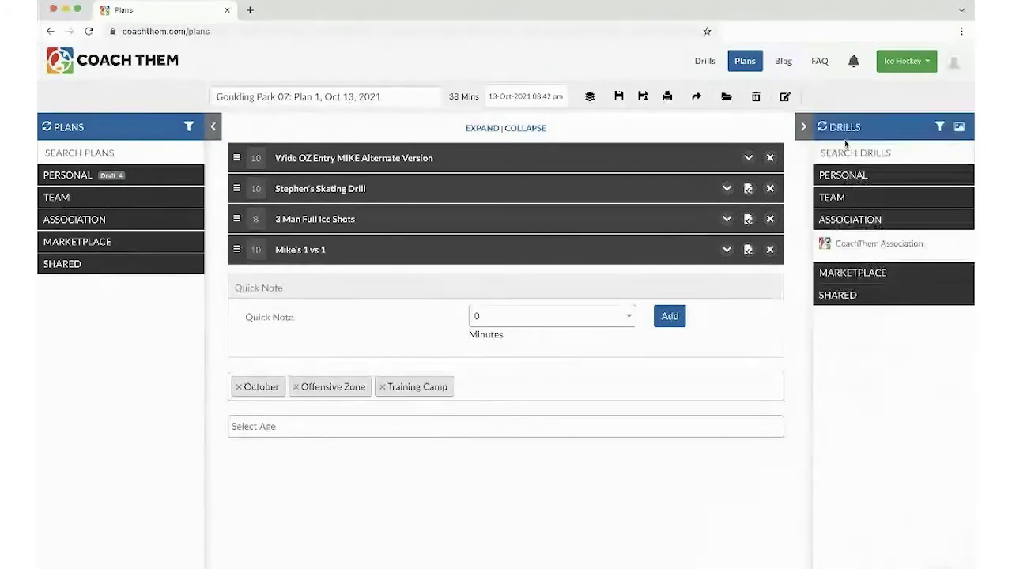
pyautogui.click(838, 154)
pyautogui.write('pylon')
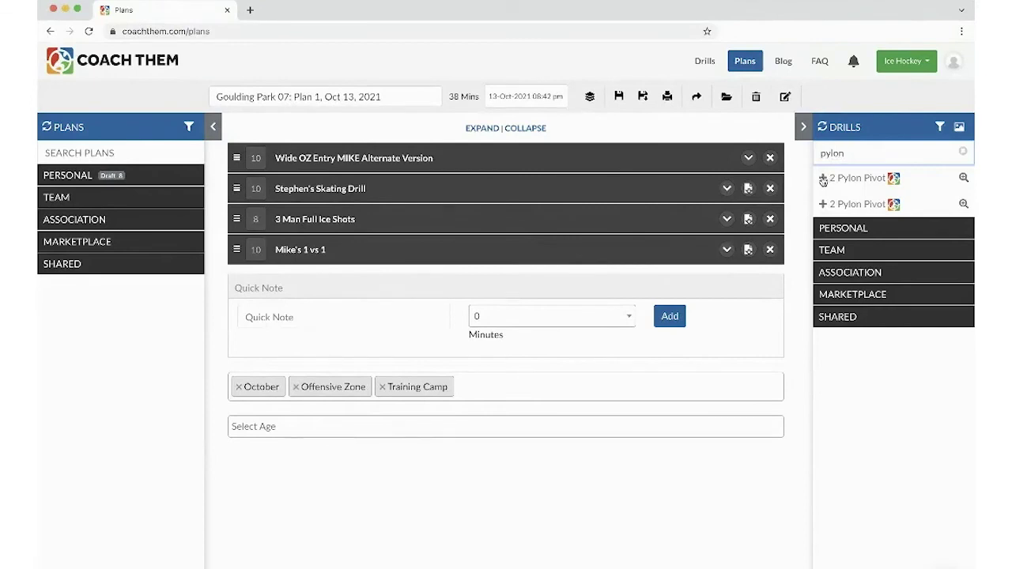
pyautogui.click(823, 179)
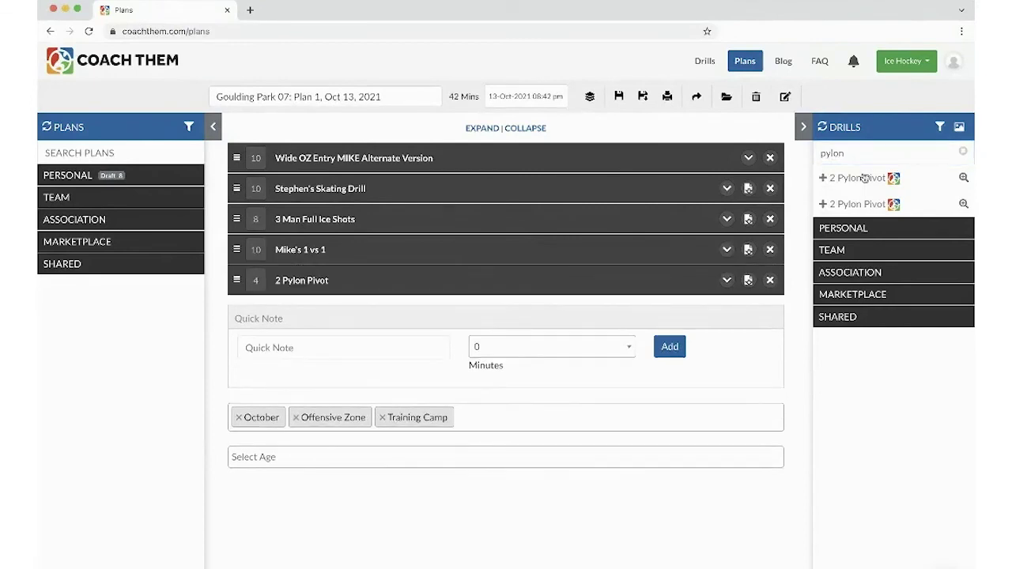
pyautogui.click(963, 153)
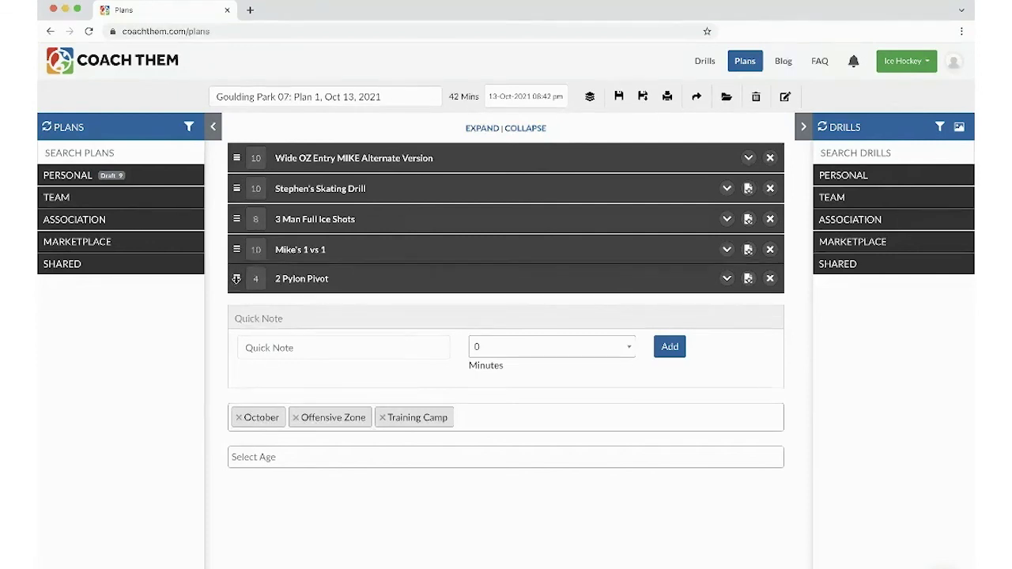
# - Move 2 Pylon Pivot and 3 Man Full Ice Shots up, and add a 5-minute 'DISCUSS: Angling' note
pyautogui.moveTo(235, 280); pyautogui.dragTo(240, 163)
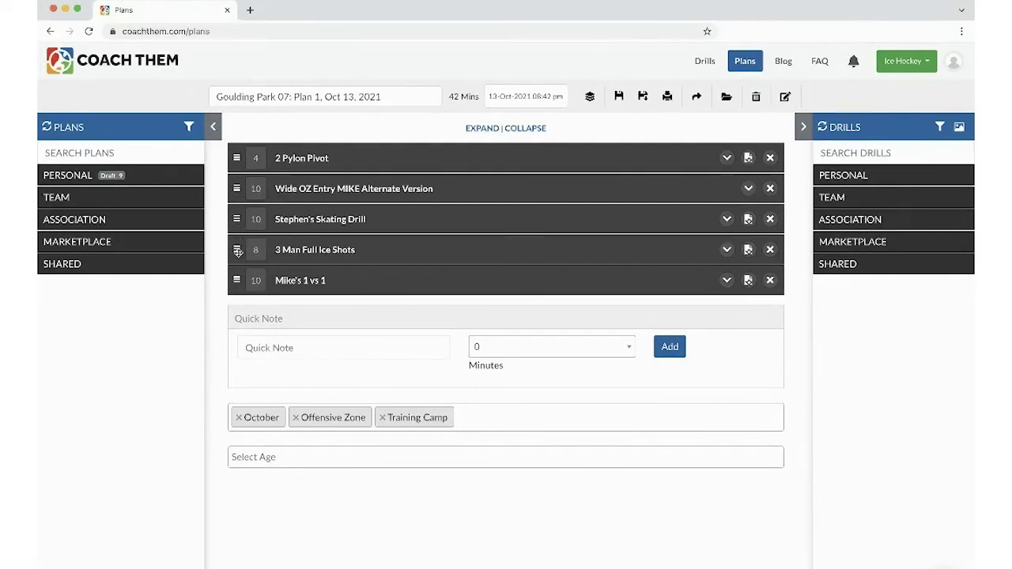
pyautogui.moveTo(237, 251); pyautogui.dragTo(237, 155)
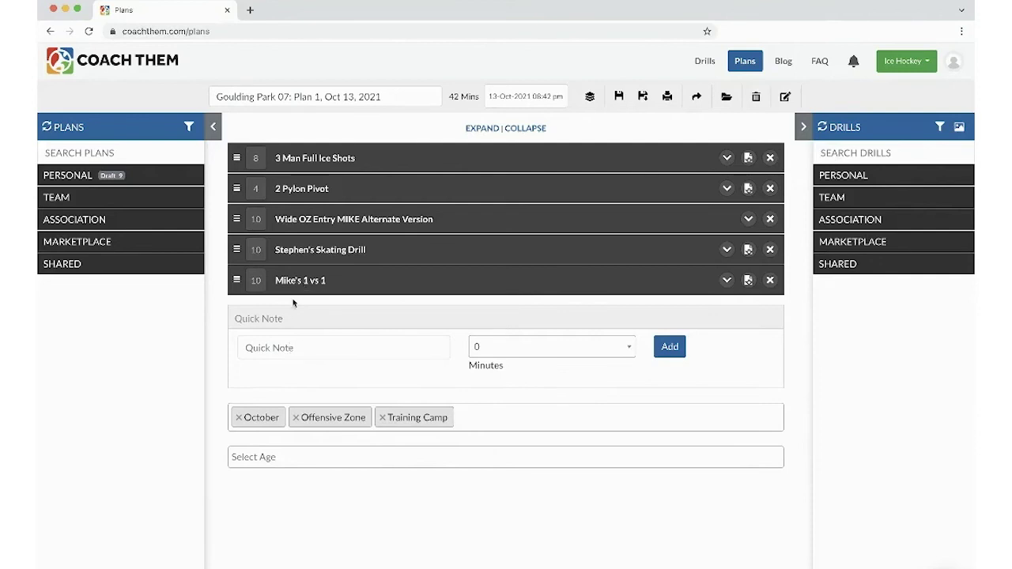
pyautogui.click(295, 348)
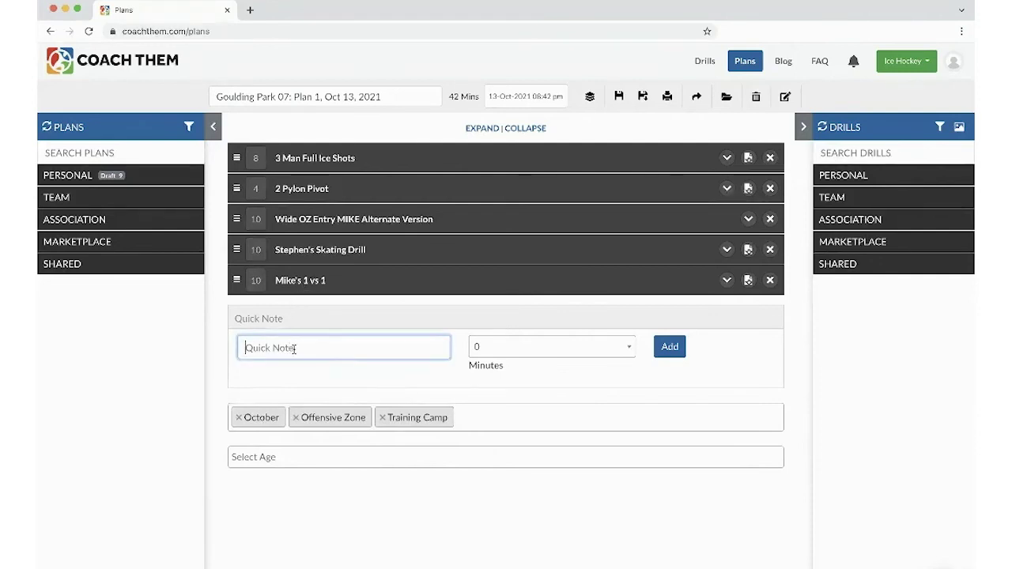
pyautogui.write('D')
pyautogui.write('ISCUSS ')
pyautogui.write(' Age')
pyautogui.write('ngling')
pyautogui.click(499, 351)
pyautogui.click(500, 495)
pyautogui.click(669, 355)
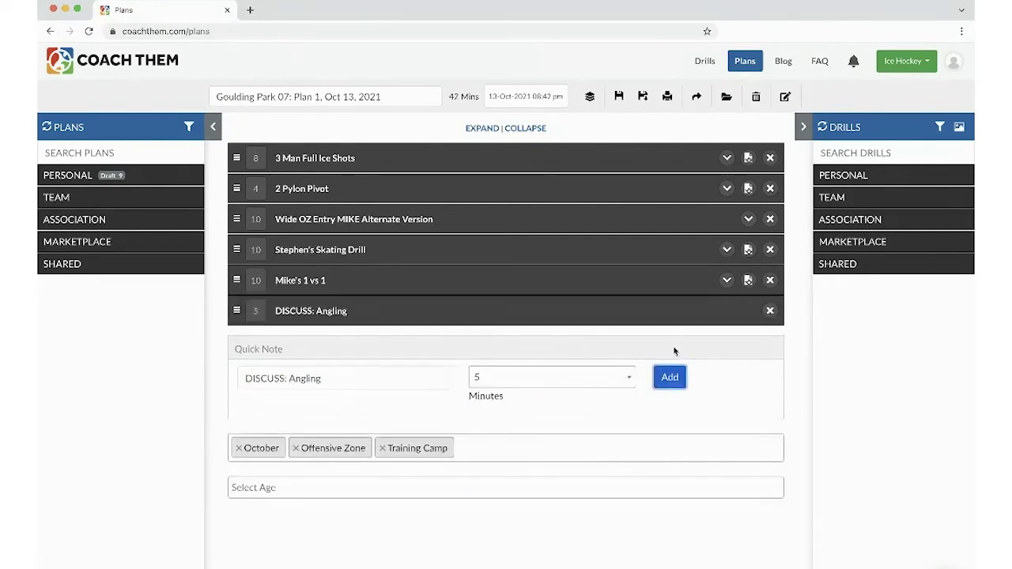
# - Place the note before Mike's 1 vs 1 and move Stephen's Skating Drill to the end
pyautogui.moveTo(235, 310); pyautogui.dragTo(236, 280)
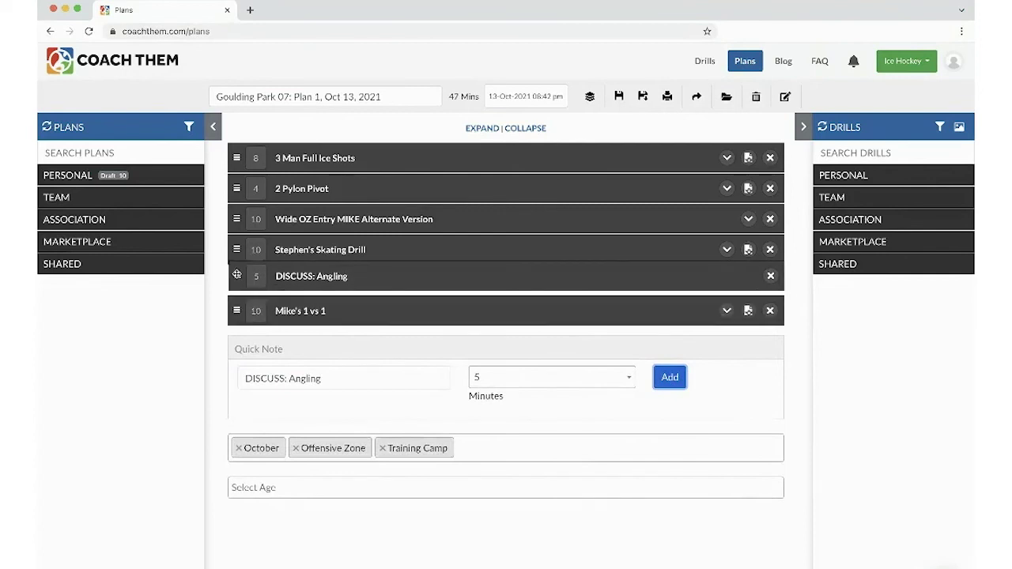
pyautogui.tripleClick(335, 379)
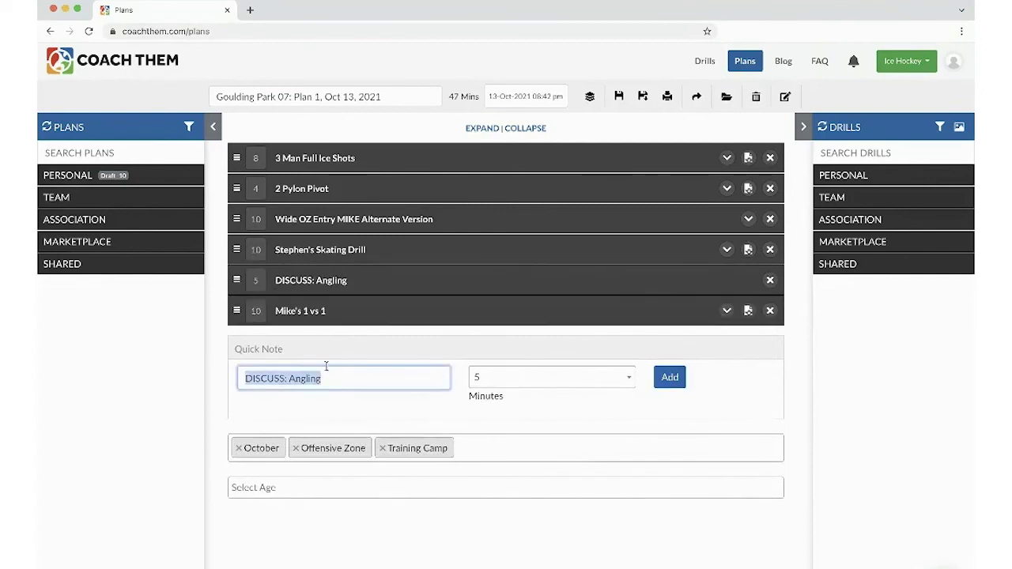
pyautogui.press('BackSpace')
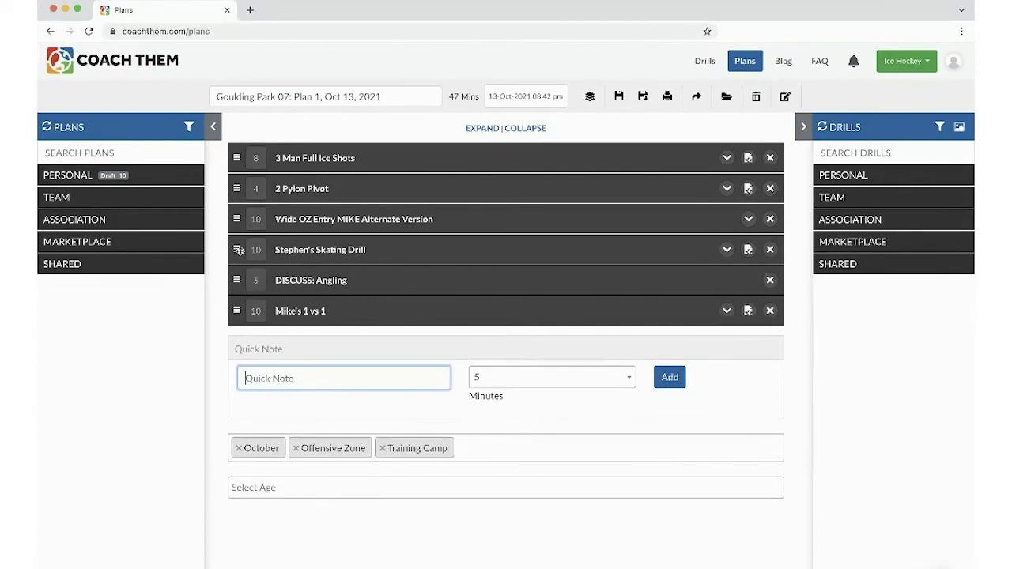
pyautogui.moveTo(237, 249); pyautogui.dragTo(249, 310)
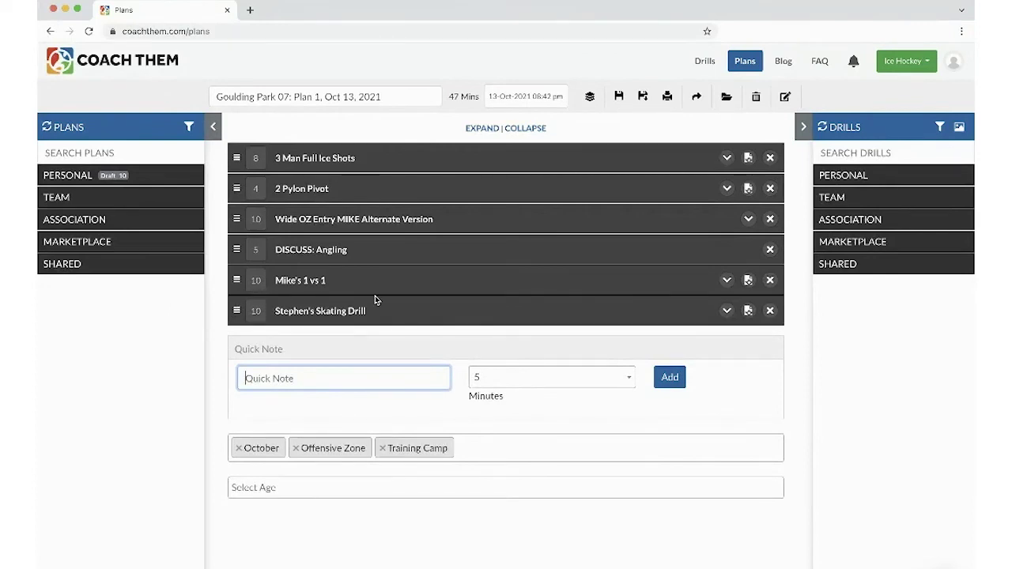
# - Set the plan's start time to 13-Oct-2021 08:00 pm and save the plan
pyautogui.click(500, 93)
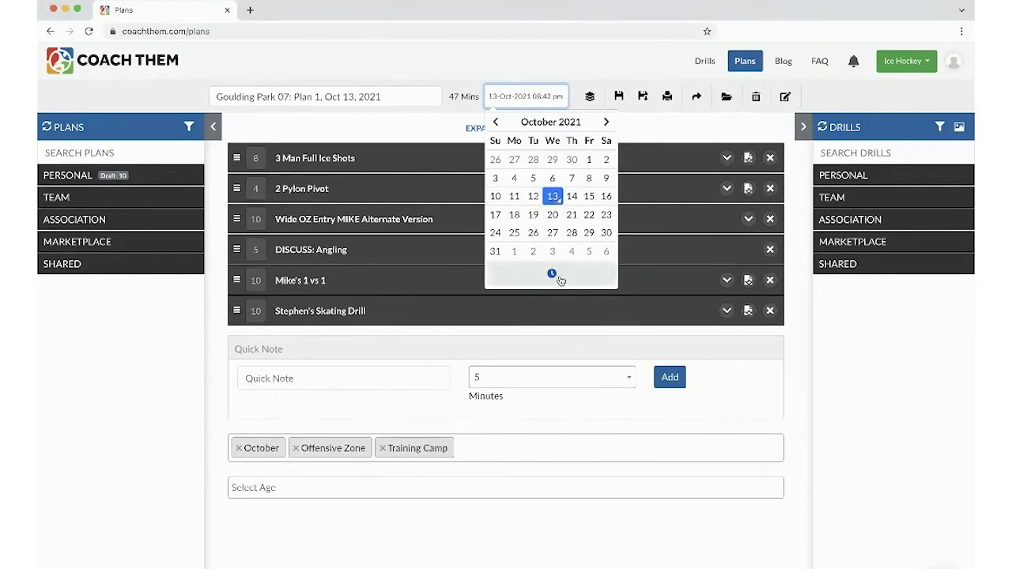
pyautogui.click(553, 275)
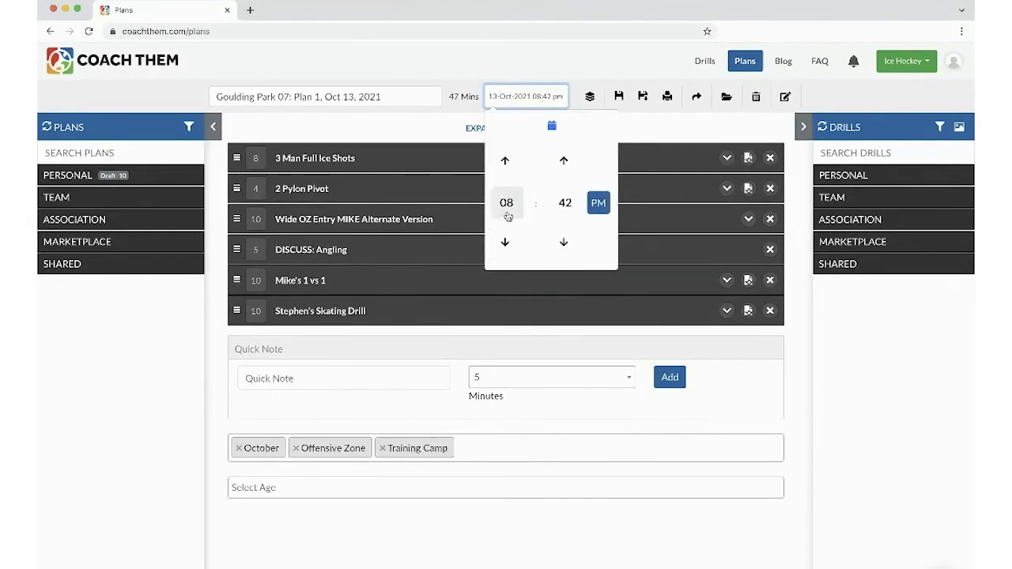
pyautogui.click(563, 204)
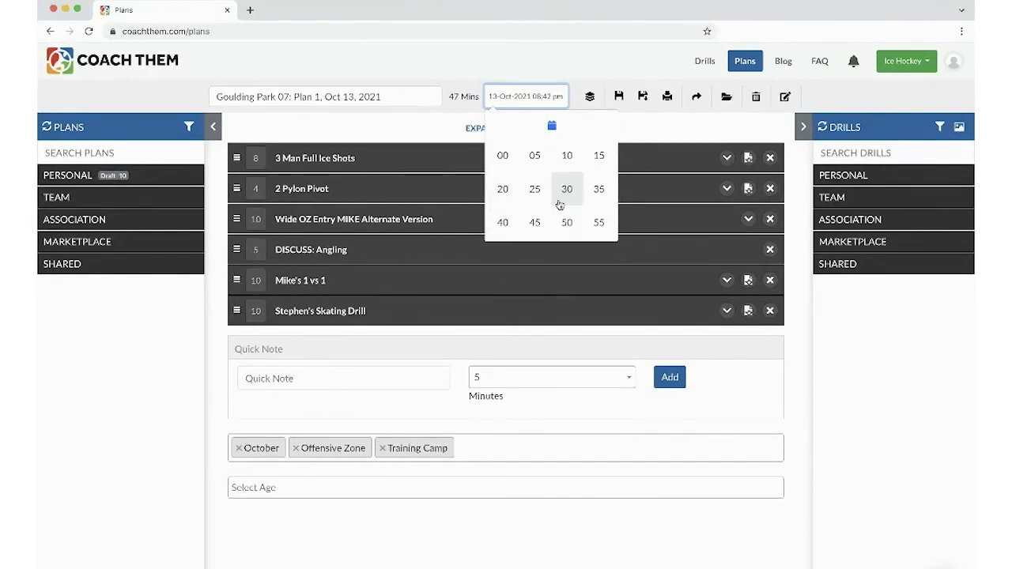
pyautogui.click(502, 155)
pyautogui.click(654, 131)
pyautogui.click(619, 97)
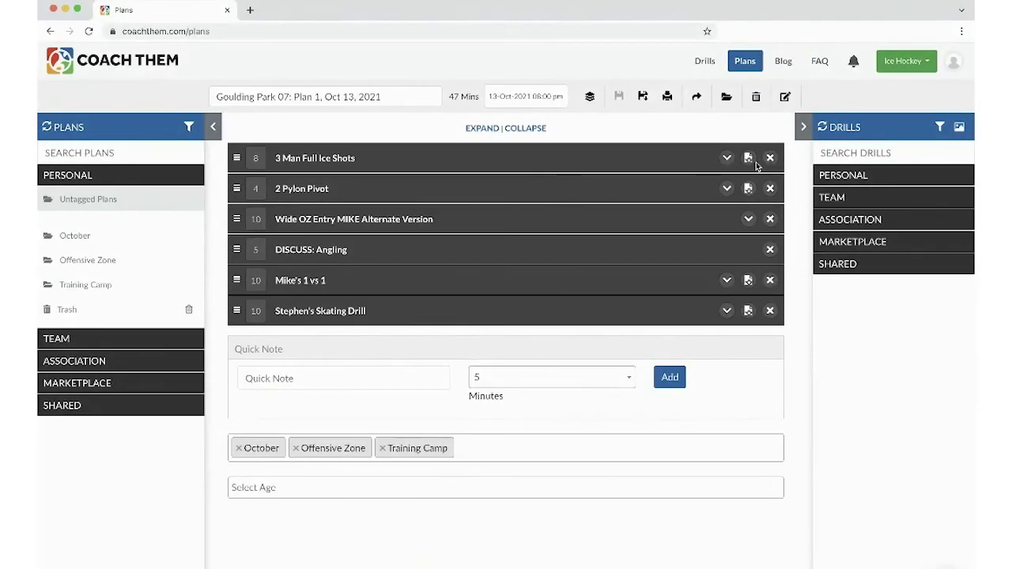
pyautogui.click(728, 159)
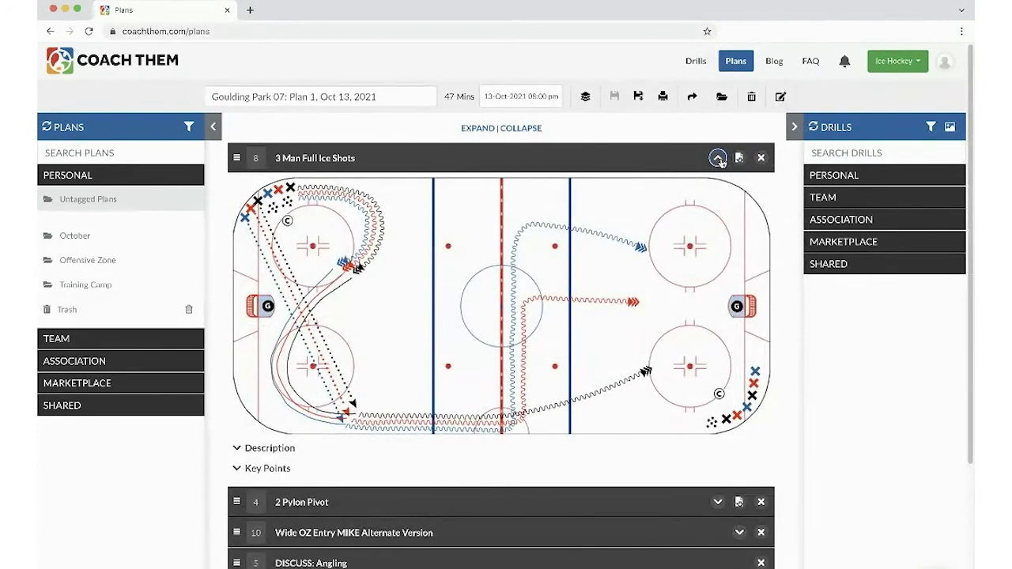
pyautogui.click(719, 159)
pyautogui.click(472, 130)
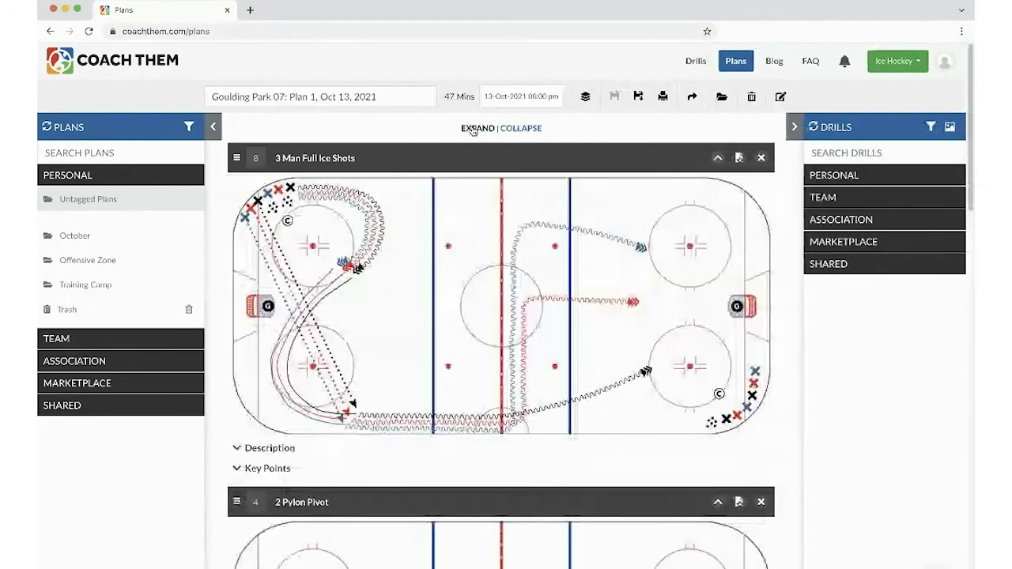
pyautogui.scroll(-15, 486, 274)
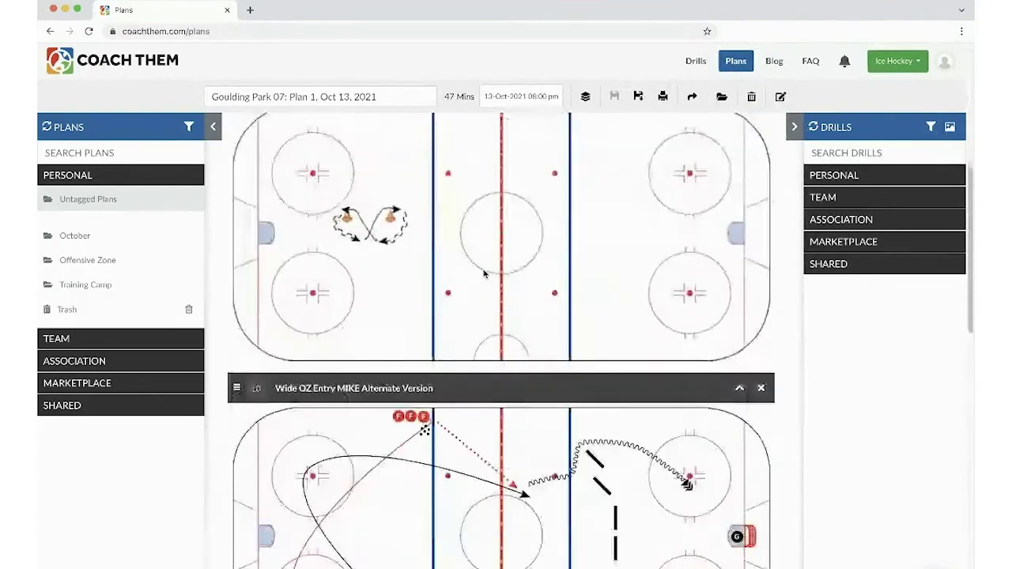
pyautogui.scroll(15, 486, 273)
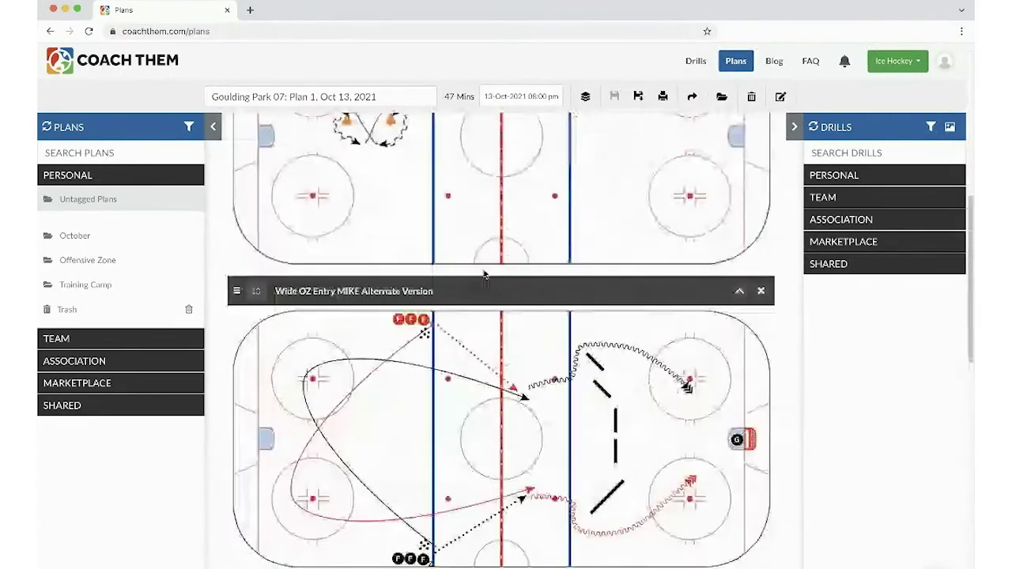
pyautogui.click(522, 128)
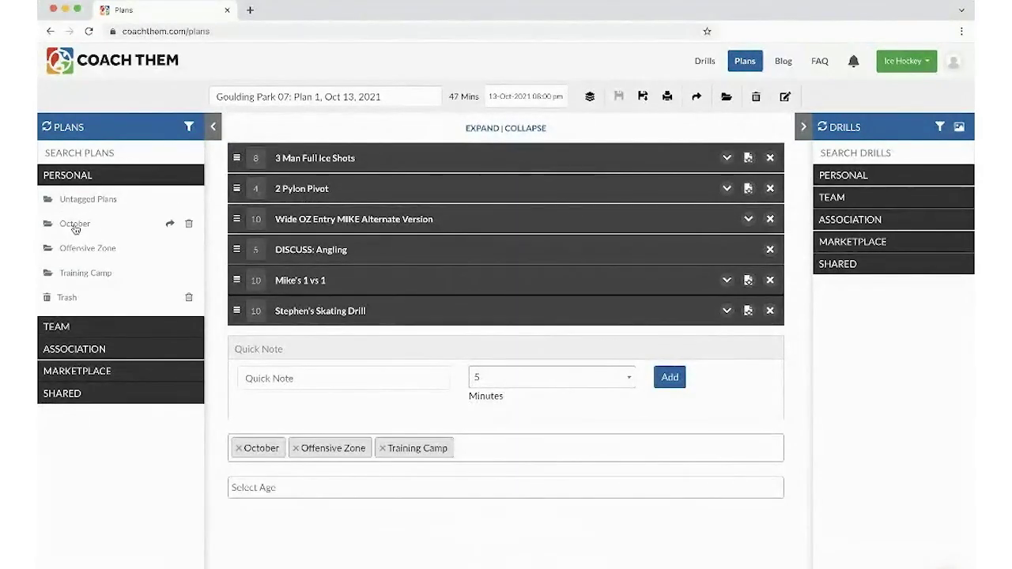
pyautogui.click(75, 226)
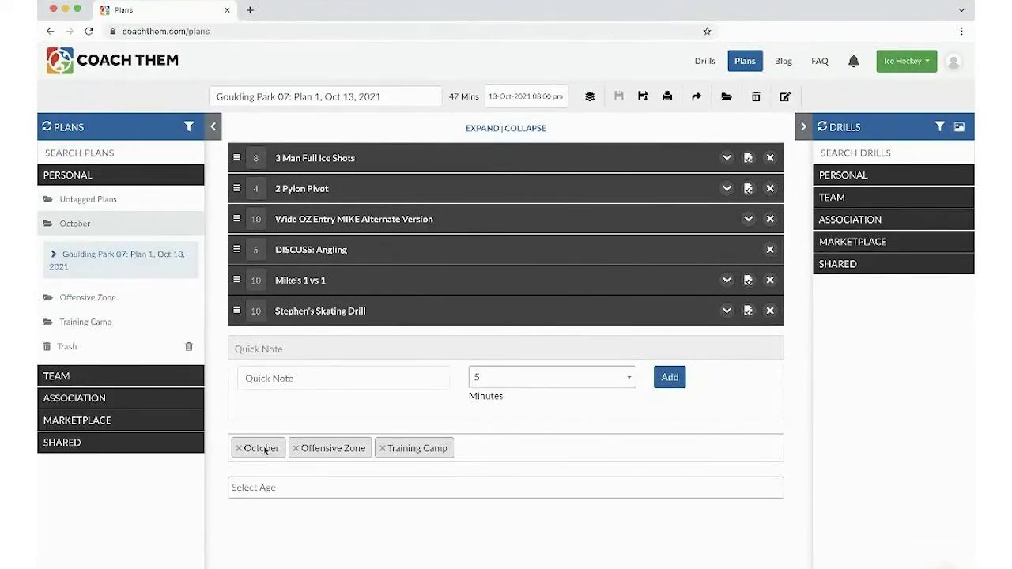
pyautogui.click(72, 225)
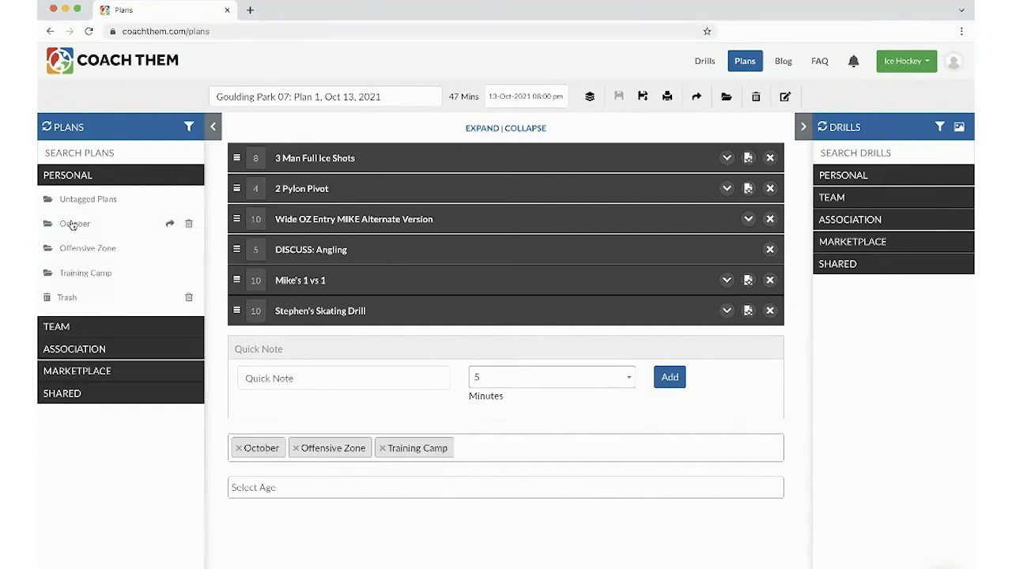
pyautogui.click(82, 175)
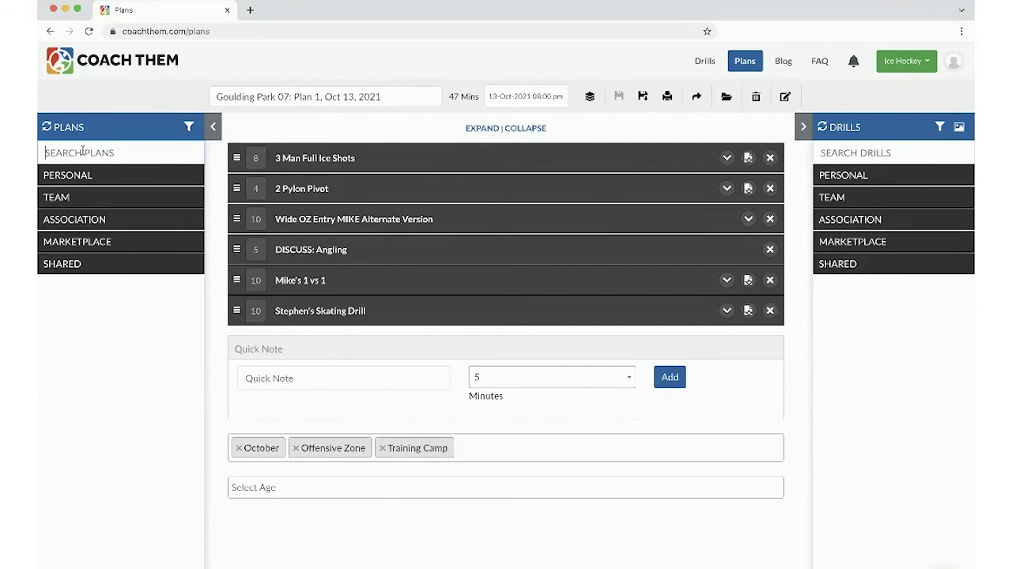
pyautogui.write('oct')
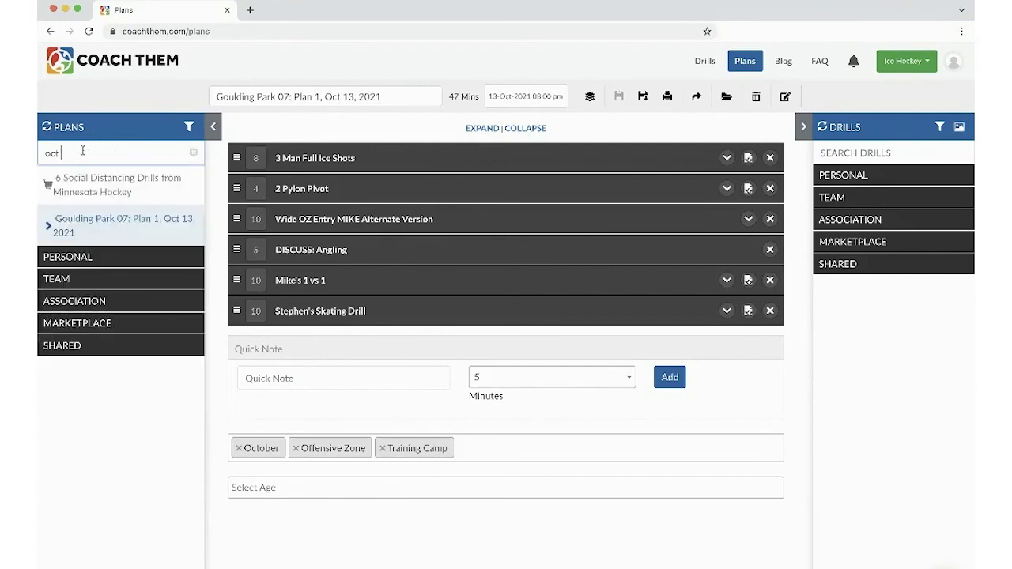
pyautogui.write(' 13')
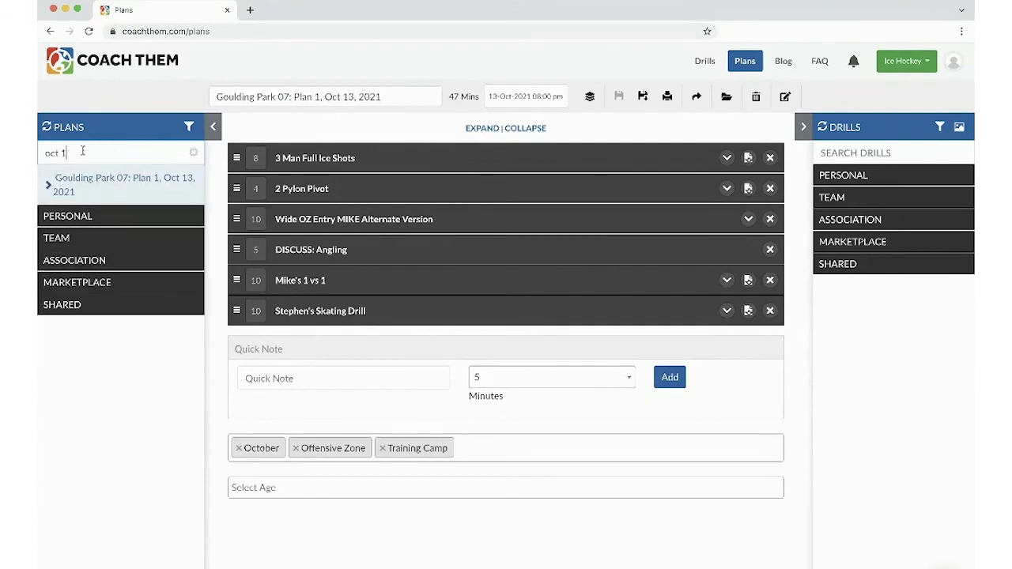
pyautogui.press('BackSpace')
pyautogui.press('BackSpace')
pyautogui.press('BackSpace')
pyautogui.press('BackSpace')
pyautogui.press('BackSpace')
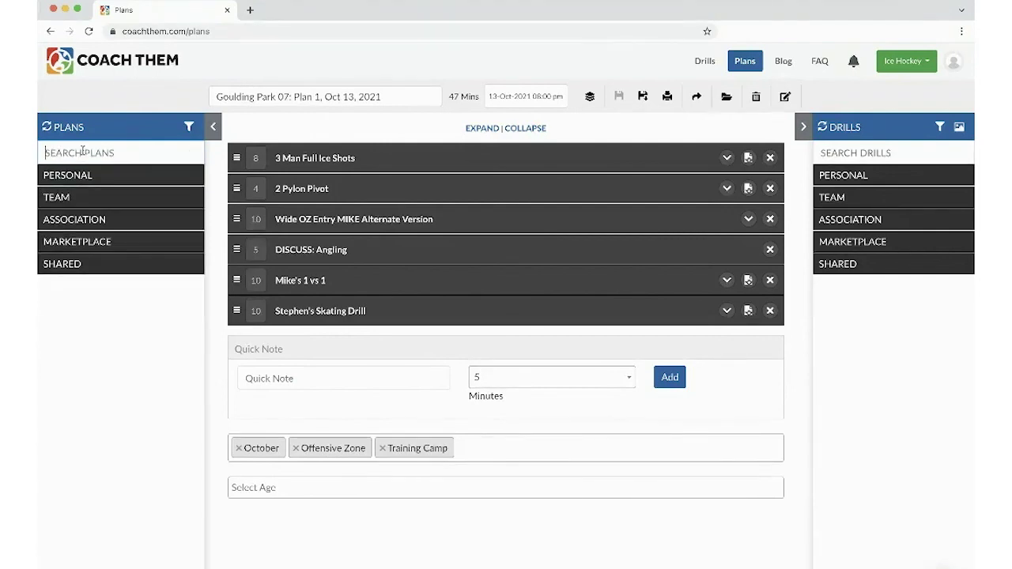
pyautogui.write('plan 1')
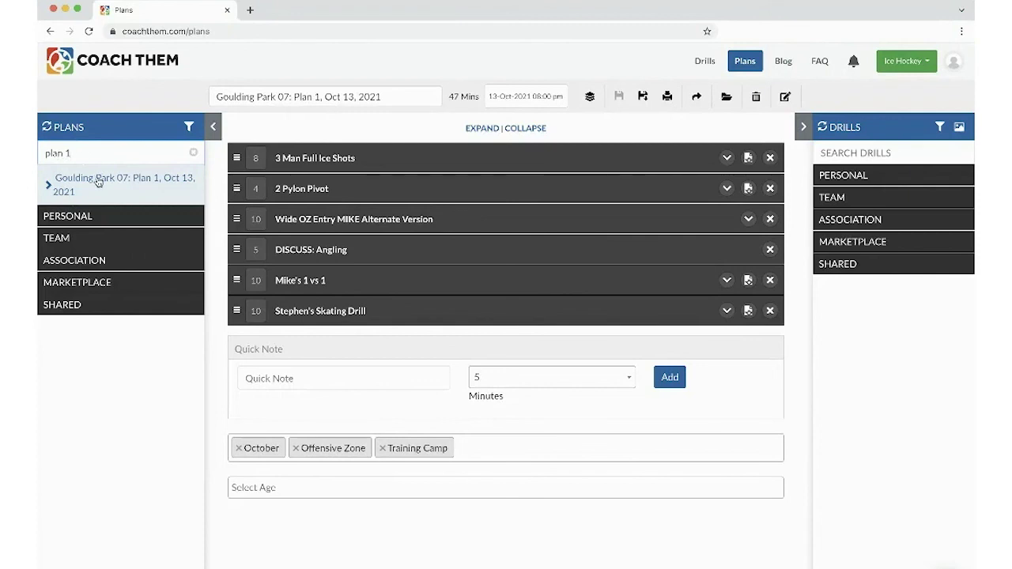
pyautogui.click(193, 152)
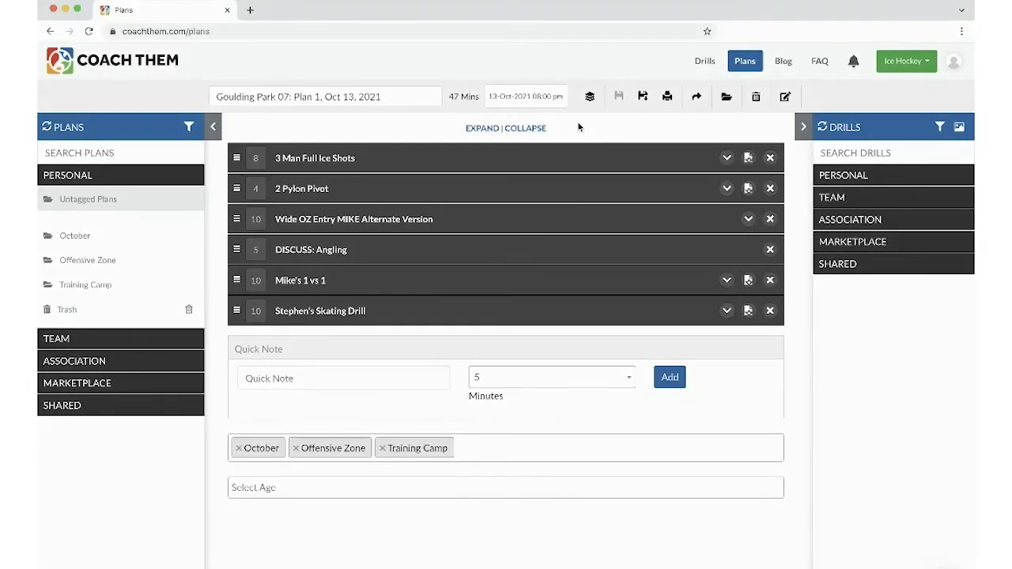
# - Share the Goulding Park 07 plan with team AAA - U12, with editing allowed
pyautogui.click(694, 98)
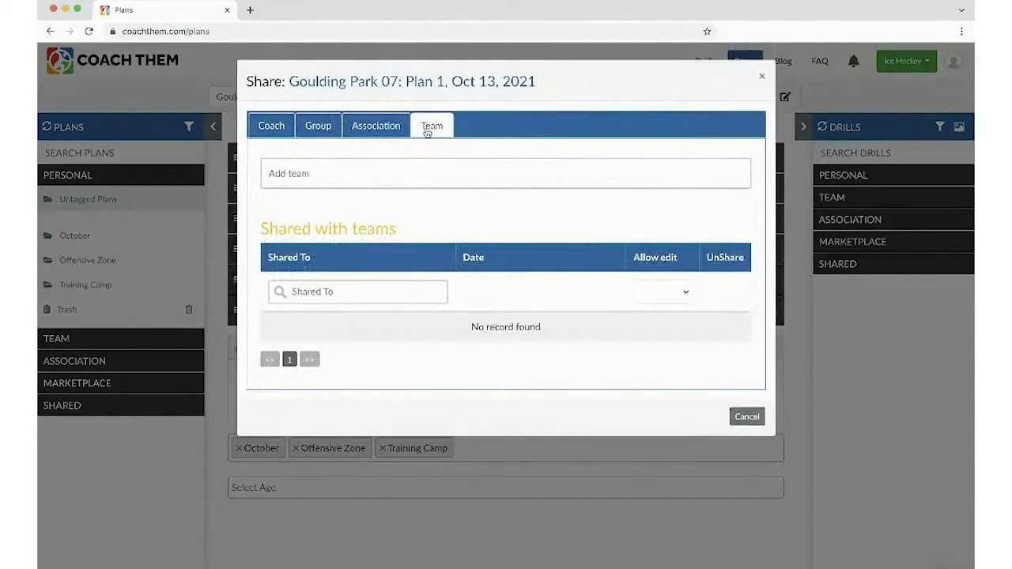
pyautogui.click(386, 177)
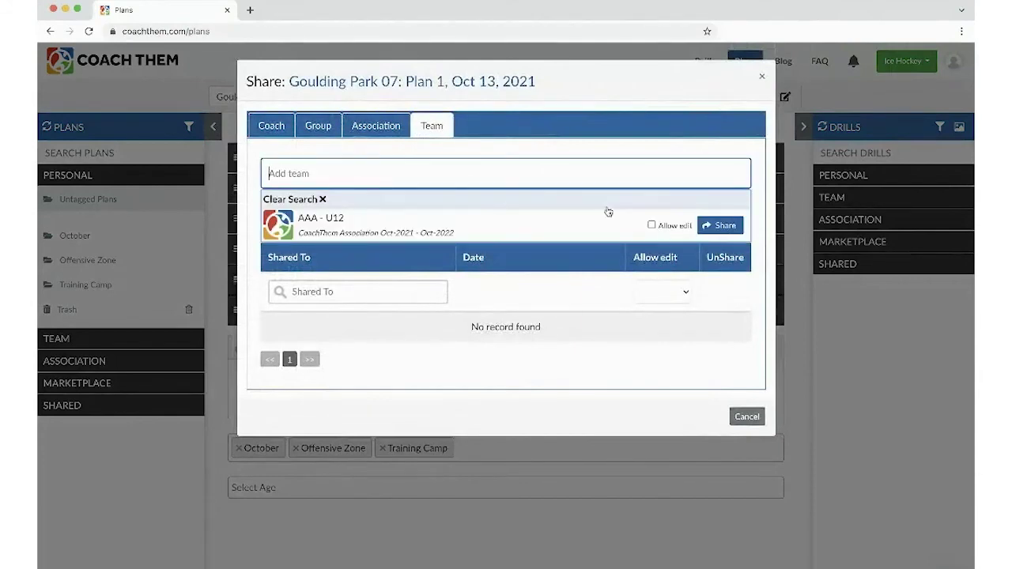
pyautogui.click(652, 226)
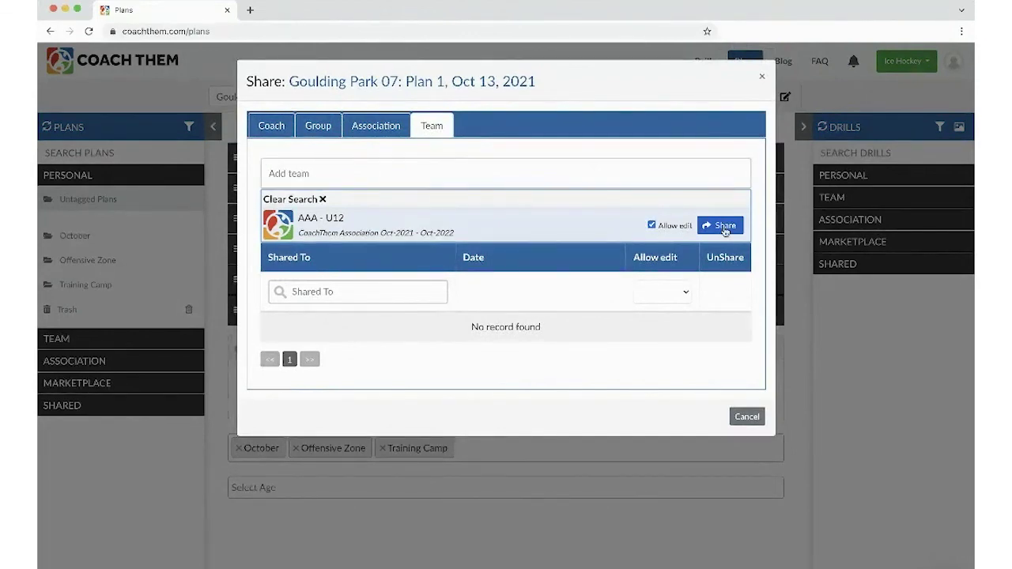
pyautogui.click(726, 230)
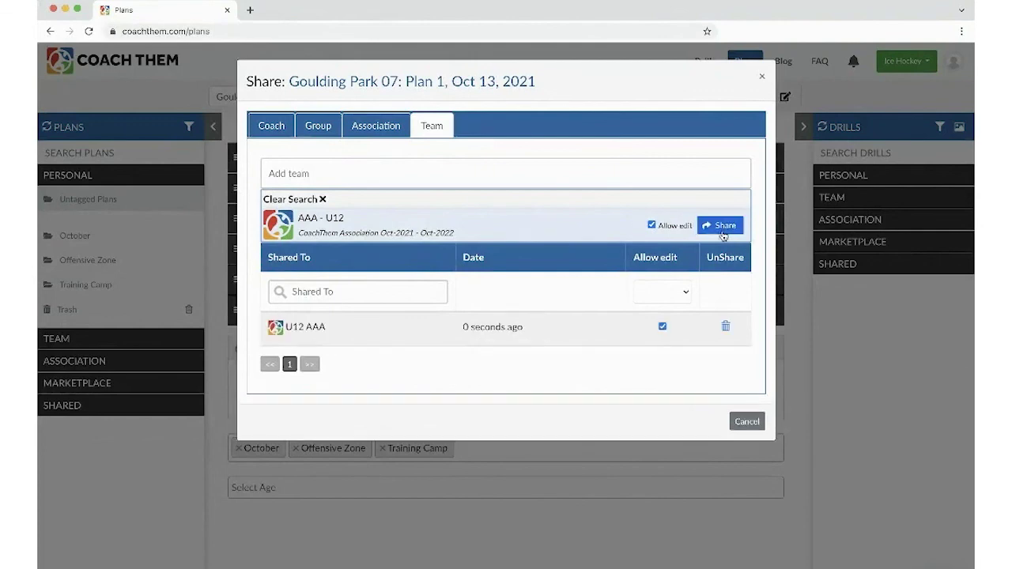
pyautogui.click(763, 76)
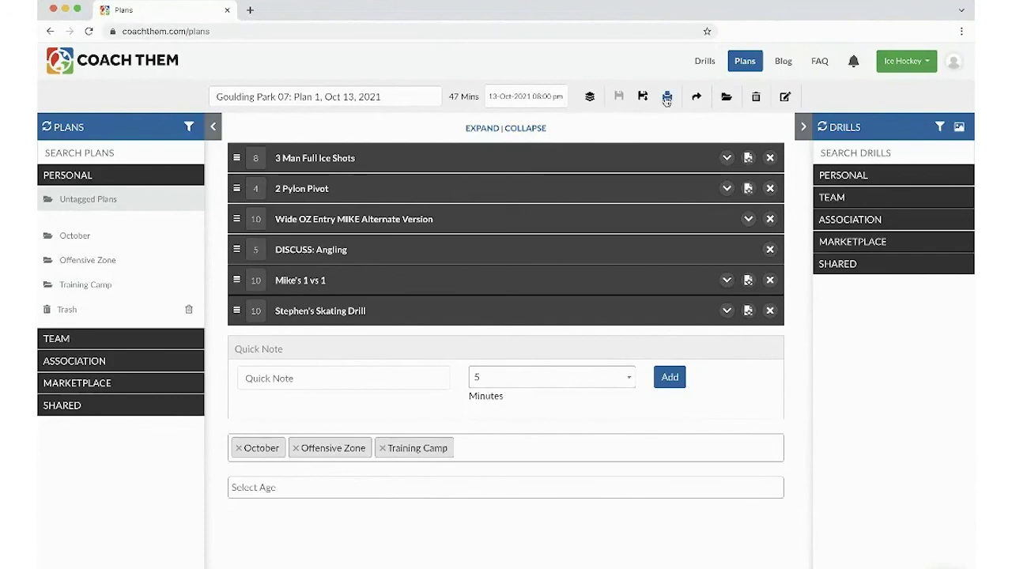
# - Choose the CoachThem Association logo for the plan's printout
pyautogui.click(667, 97)
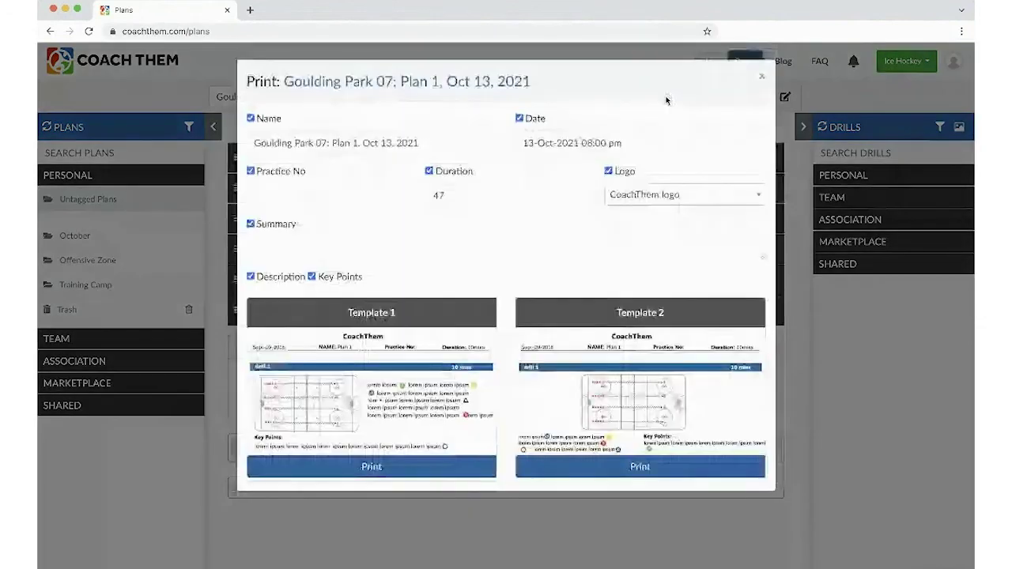
pyautogui.click(669, 195)
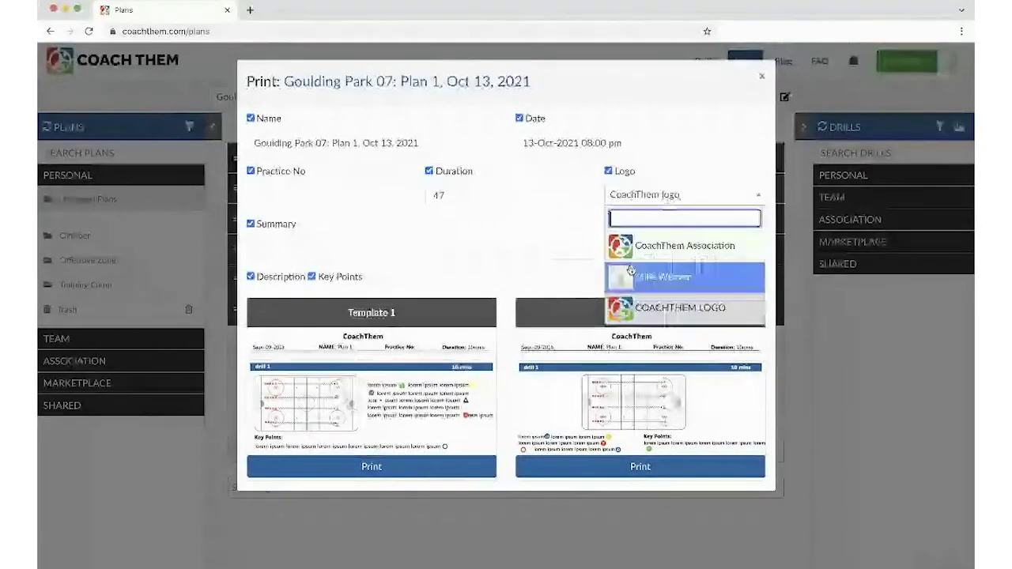
pyautogui.click(650, 239)
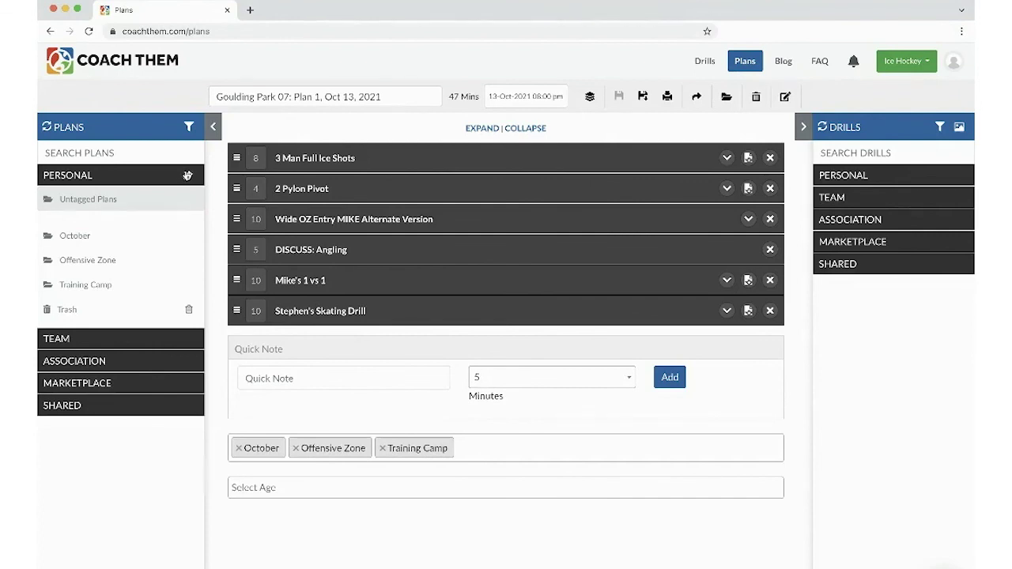
# - Share the PERSONAL folder with team AAA - U12, with Allow edit ticked
pyautogui.click(186, 178)
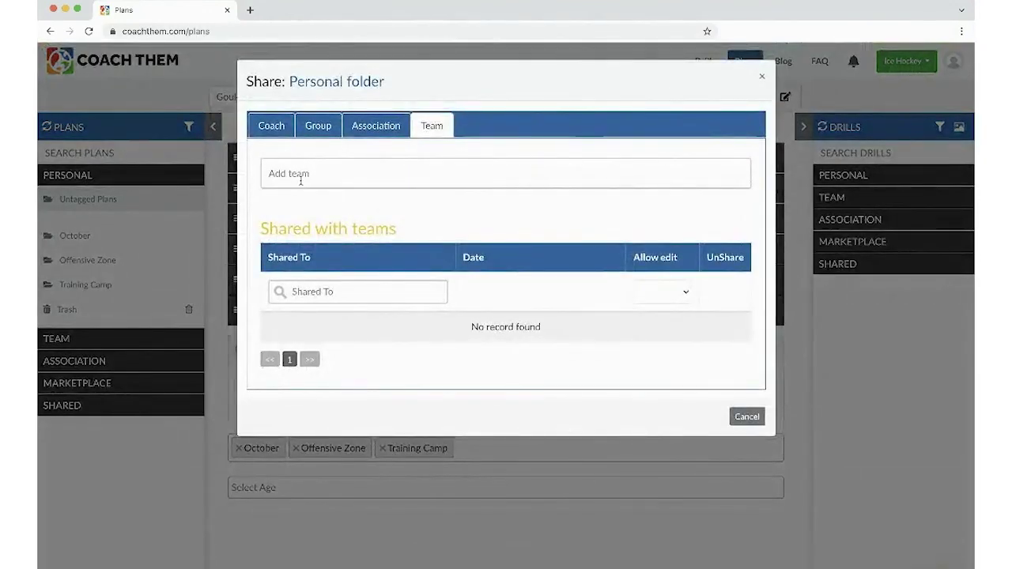
pyautogui.click(391, 176)
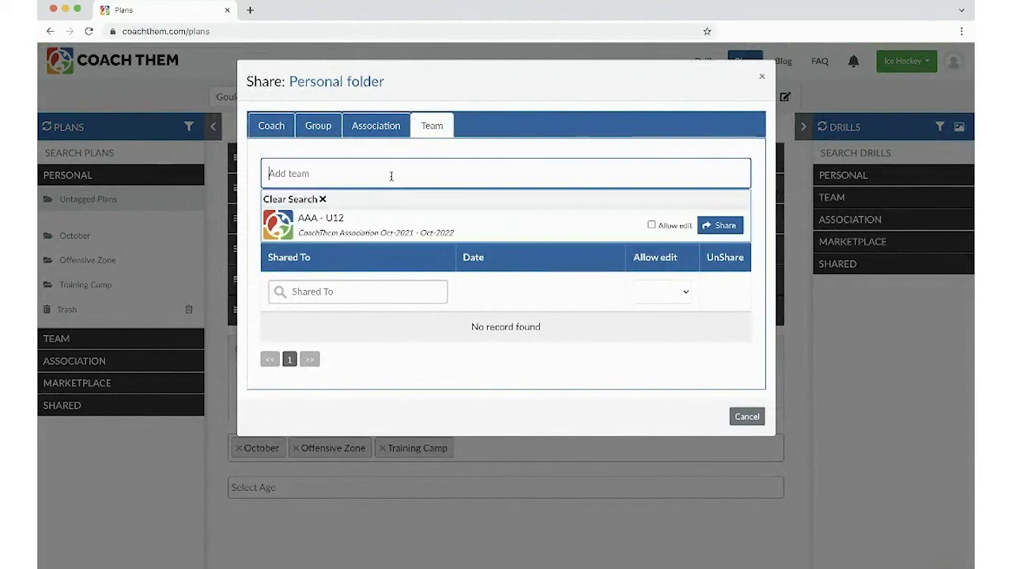
pyautogui.click(652, 225)
pyautogui.click(711, 229)
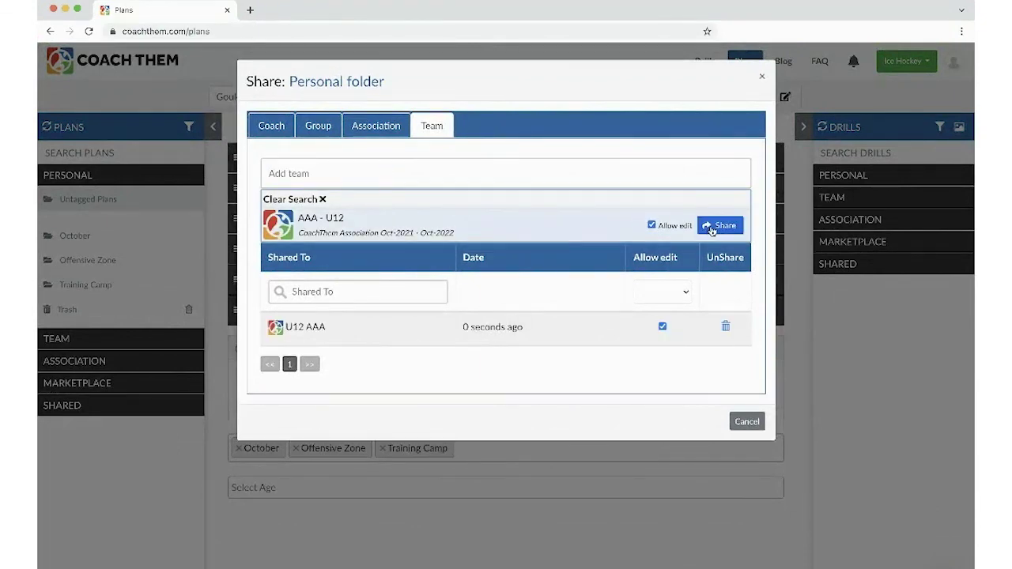
pyautogui.click(764, 79)
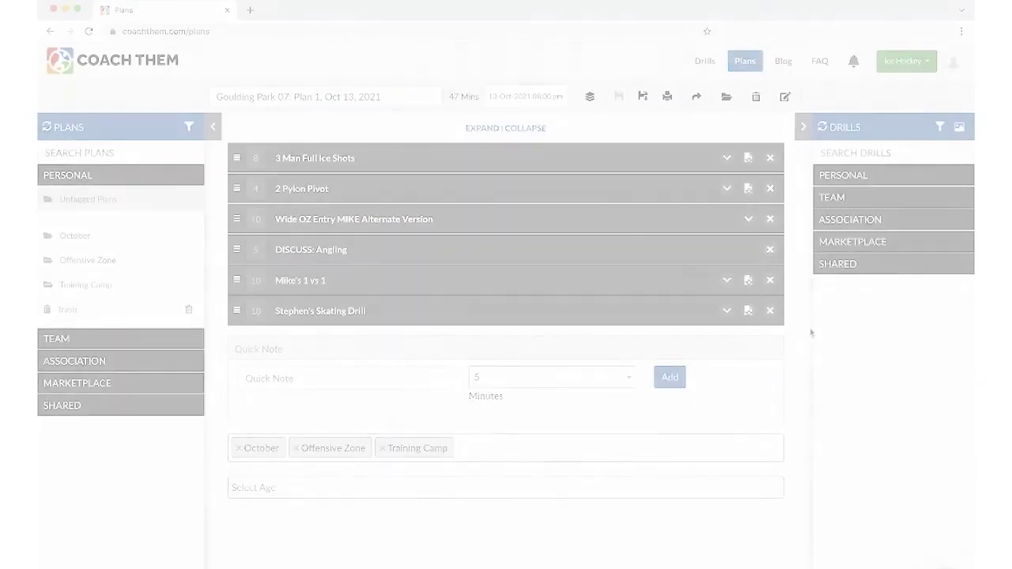